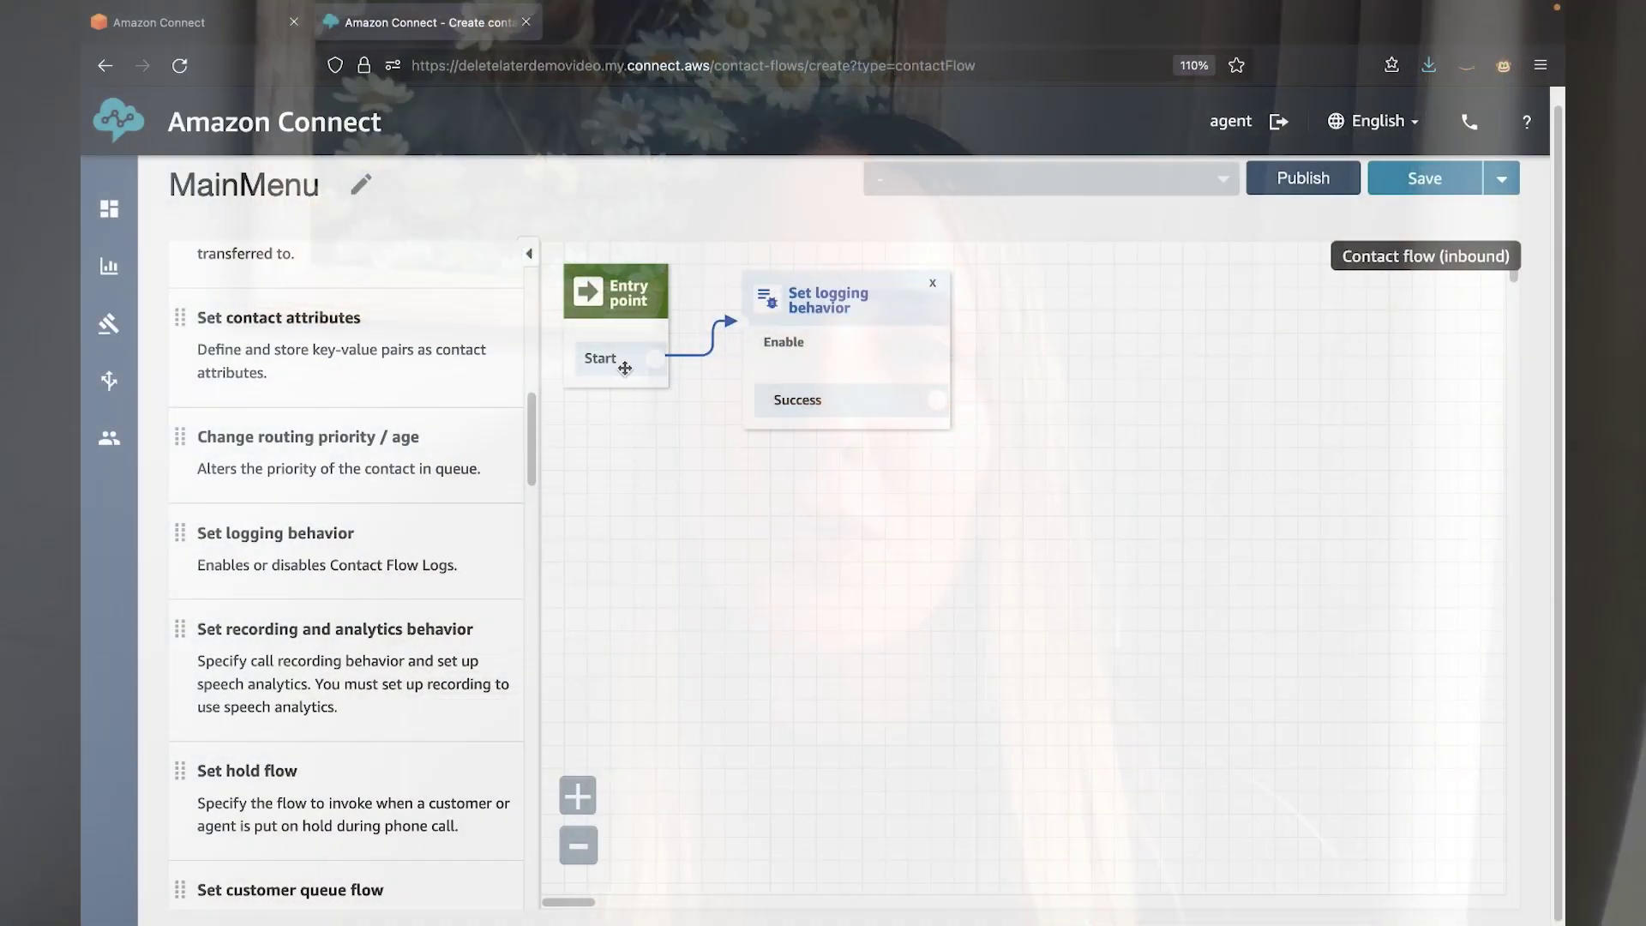
Drag a Set voice block onto the canvas beside Set logging behavior.
scroll(343, 557, down, 5)
drag(227, 675, 1017, 300)
Connect logging to Set voice and set the Amy voice with Conversational speaking style.
drag(938, 399, 1020, 311)
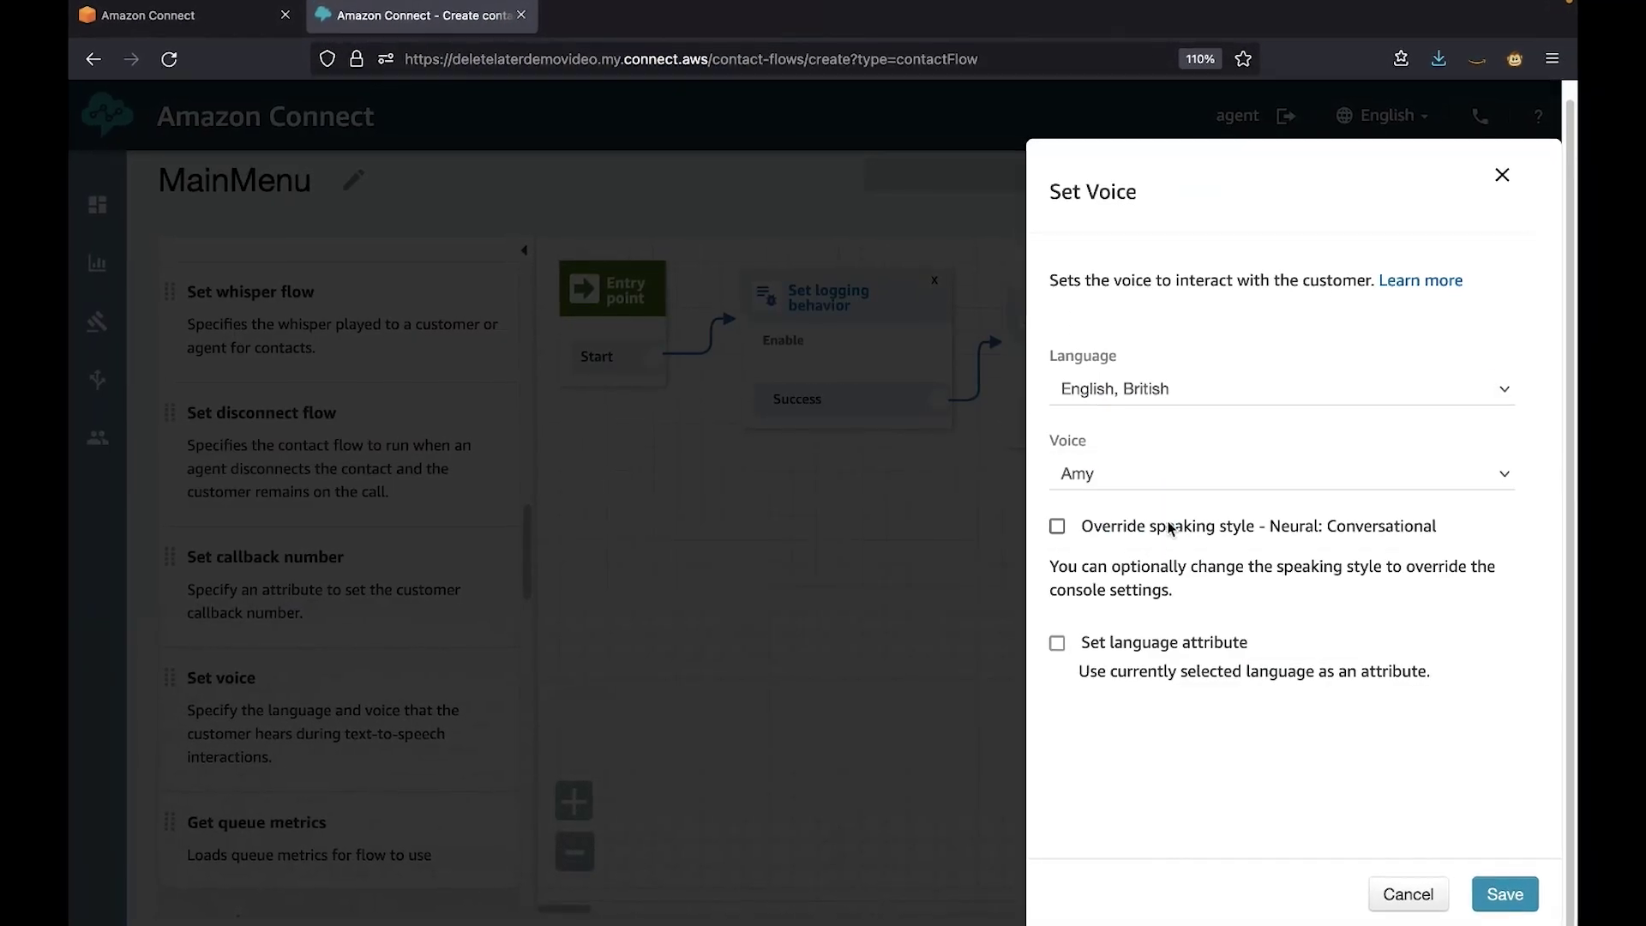
click(1170, 529)
click(1146, 665)
click(1361, 795)
click(1505, 894)
Add a Set recording and analytics behavior block with call recording turned On.
scroll(415, 525, up, 5)
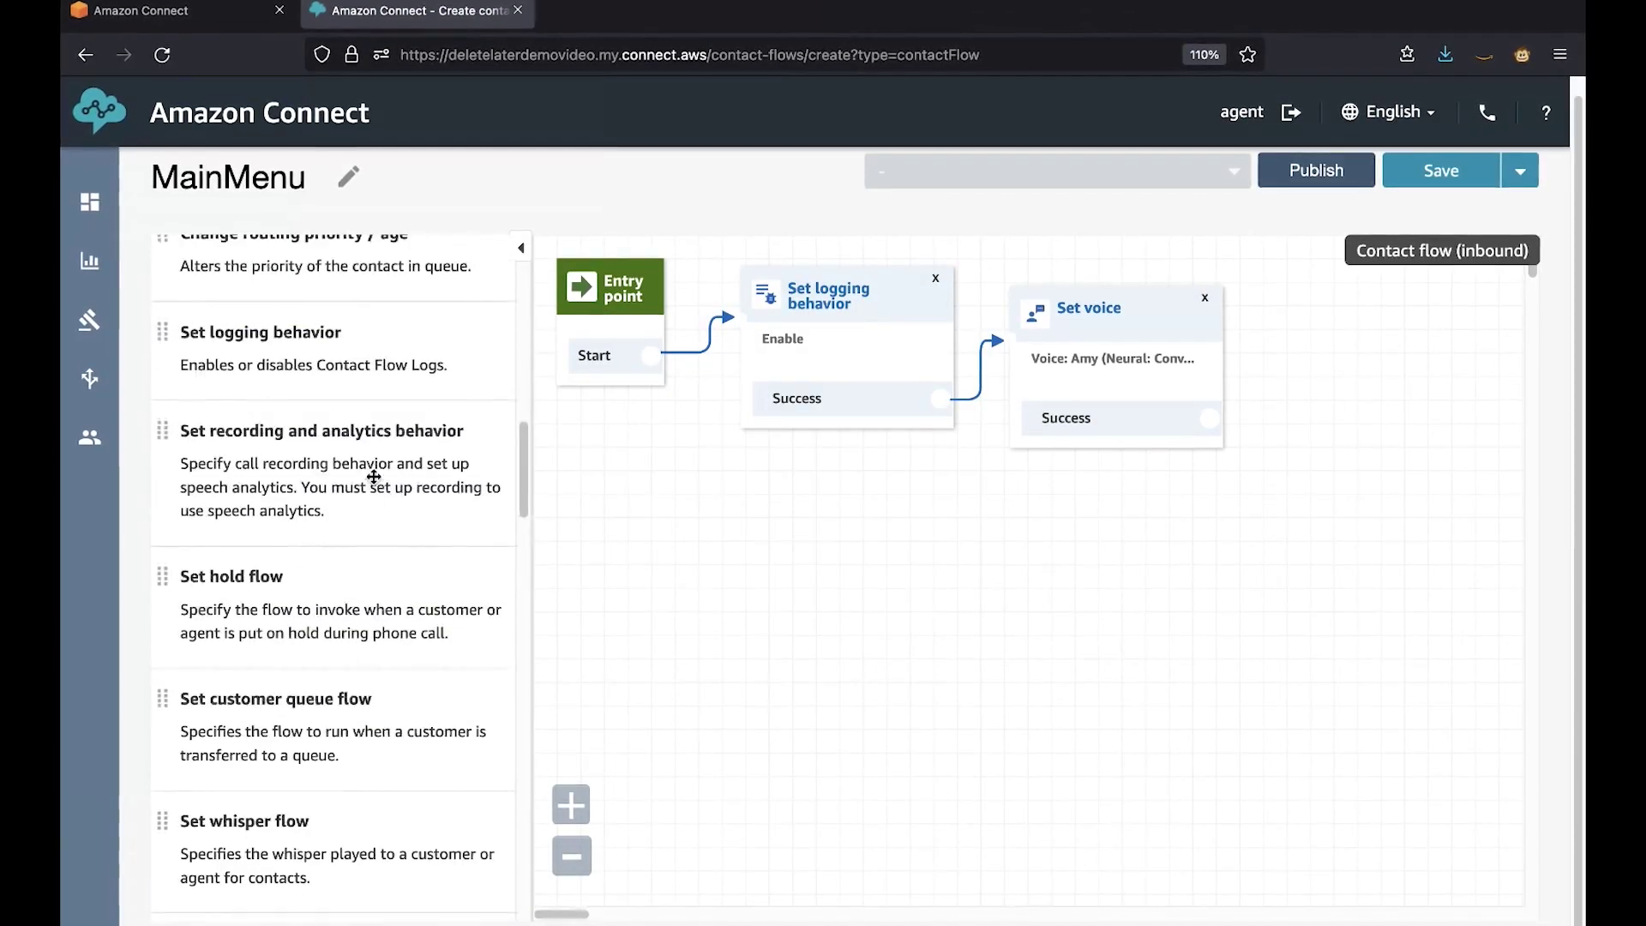
drag(373, 477, 1337, 326)
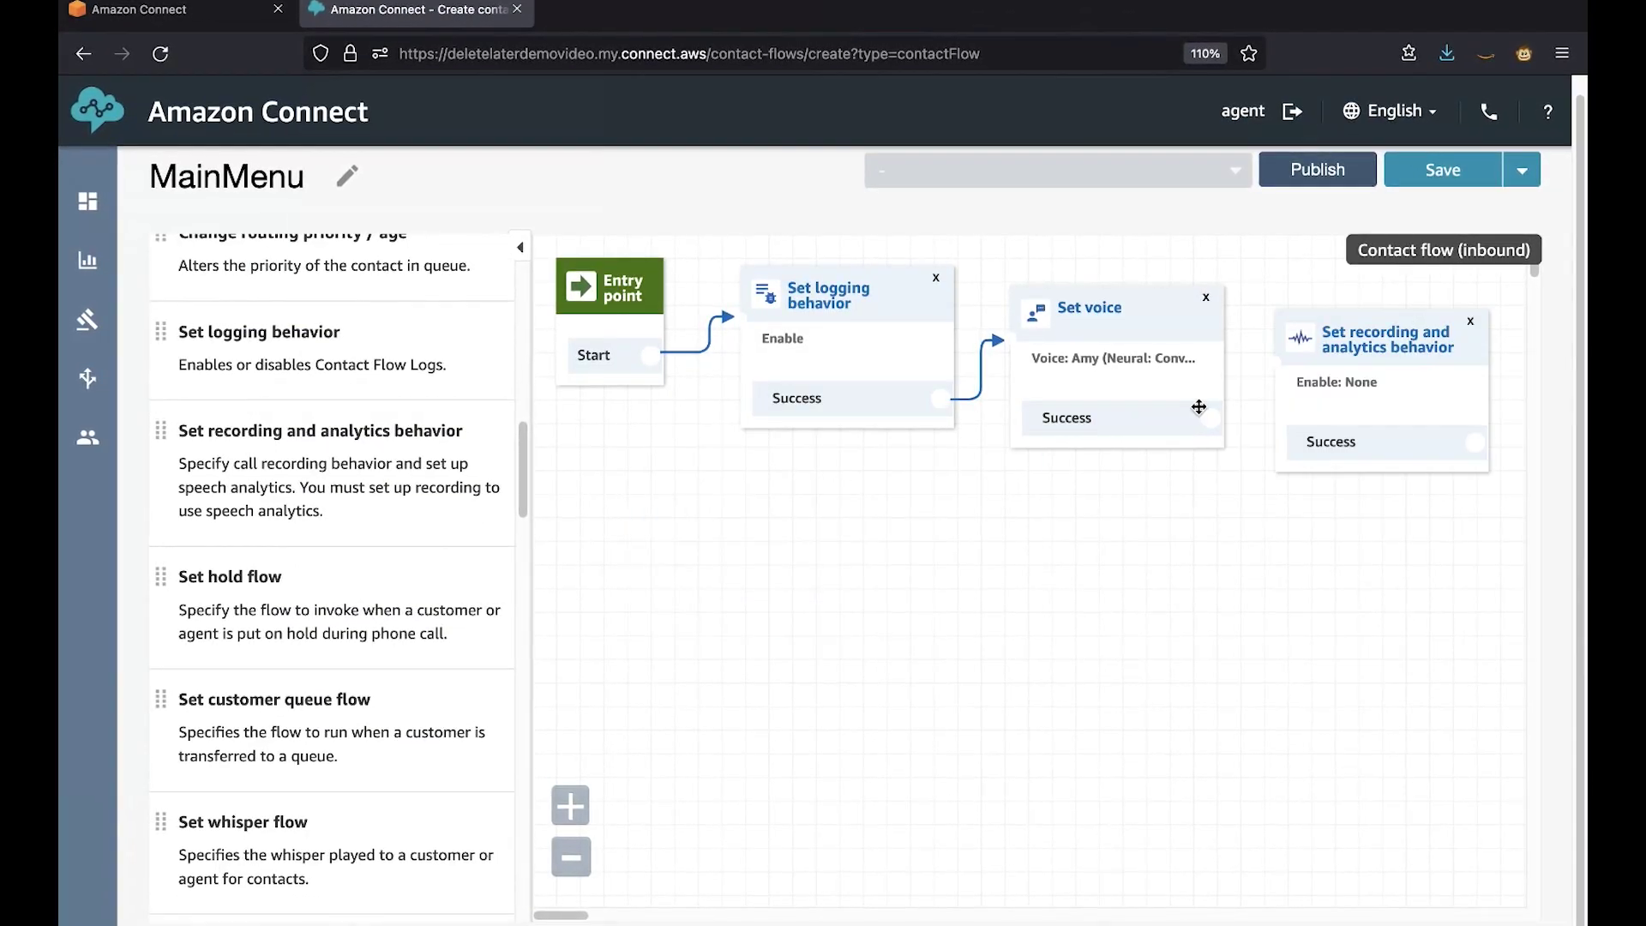
click(1381, 331)
click(1061, 485)
click(1511, 897)
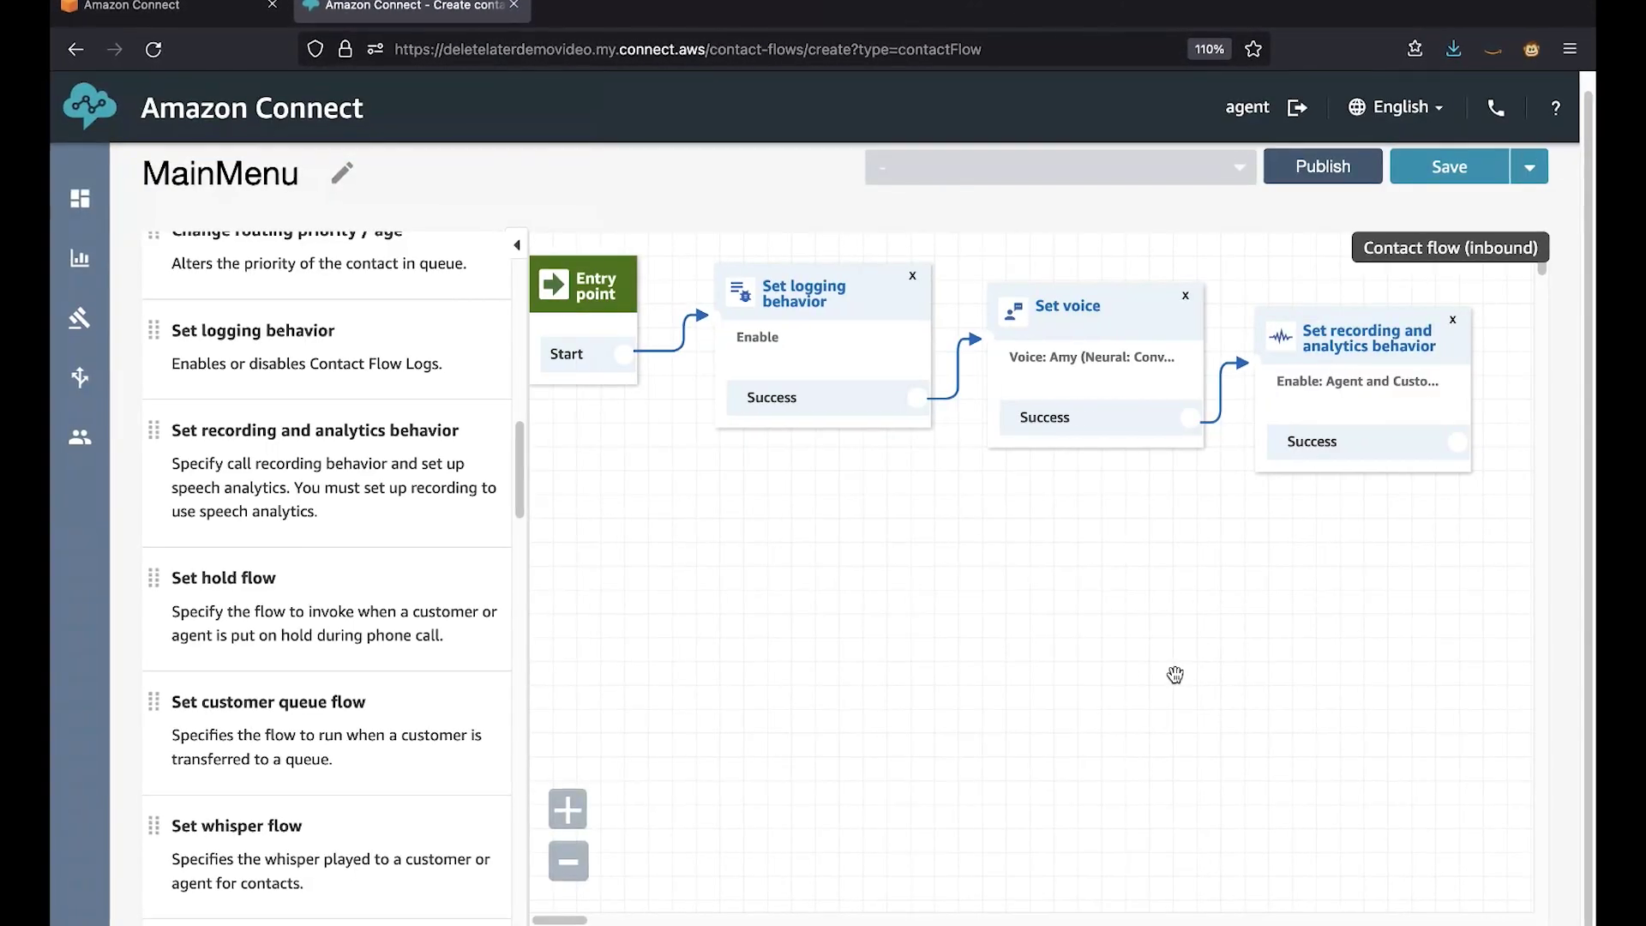
Add Get customer input and Disconnect blocks, wiring the ending paths into Disconnect.
scroll(293, 423, up, 10)
drag(292, 423, 652, 553)
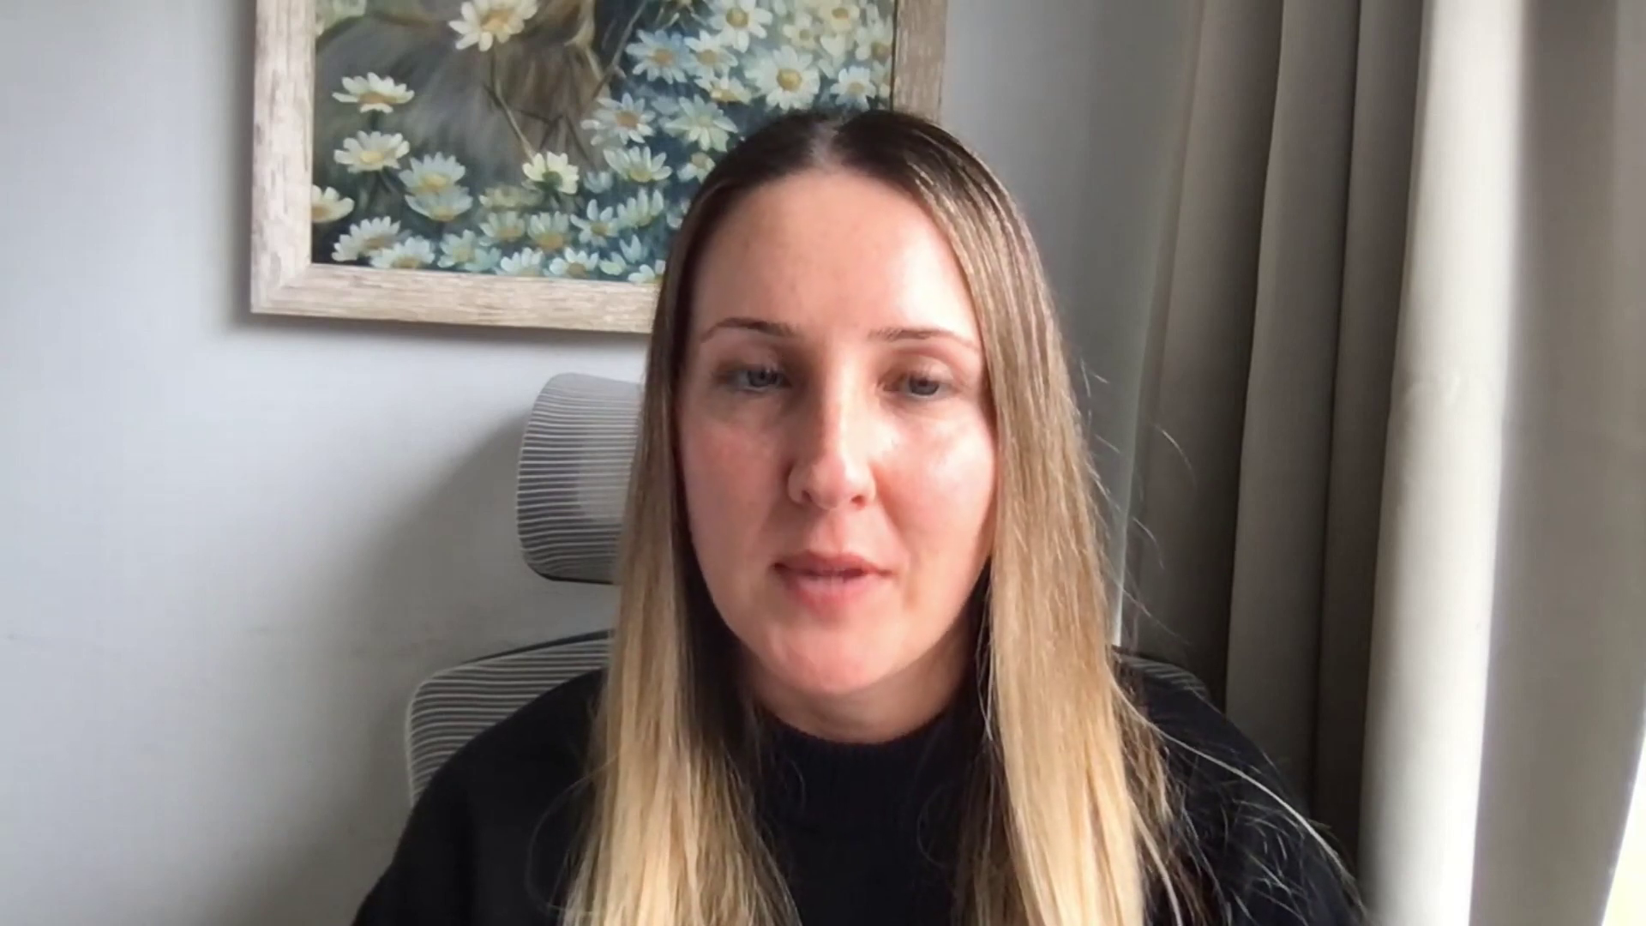
scroll(343, 515, down, 2)
drag(240, 525, 1355, 479)
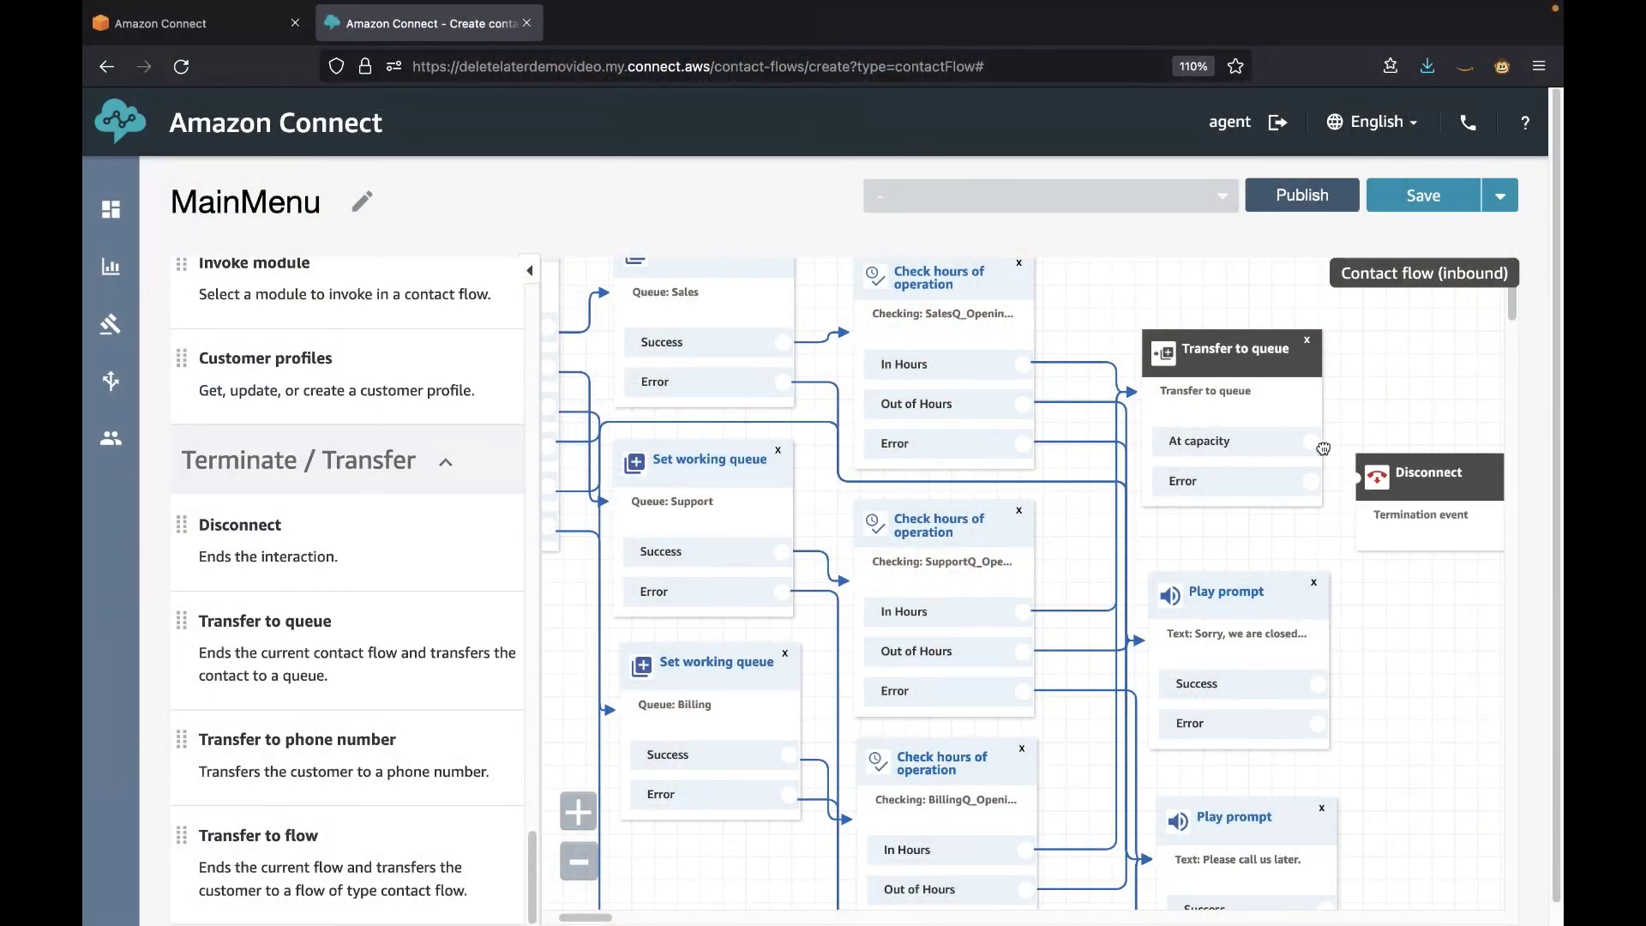
drag(1318, 683, 1355, 487)
Wire both Play prompt Success and Error ports into Disconnect and collapse the block palette.
drag(1399, 579, 1362, 479)
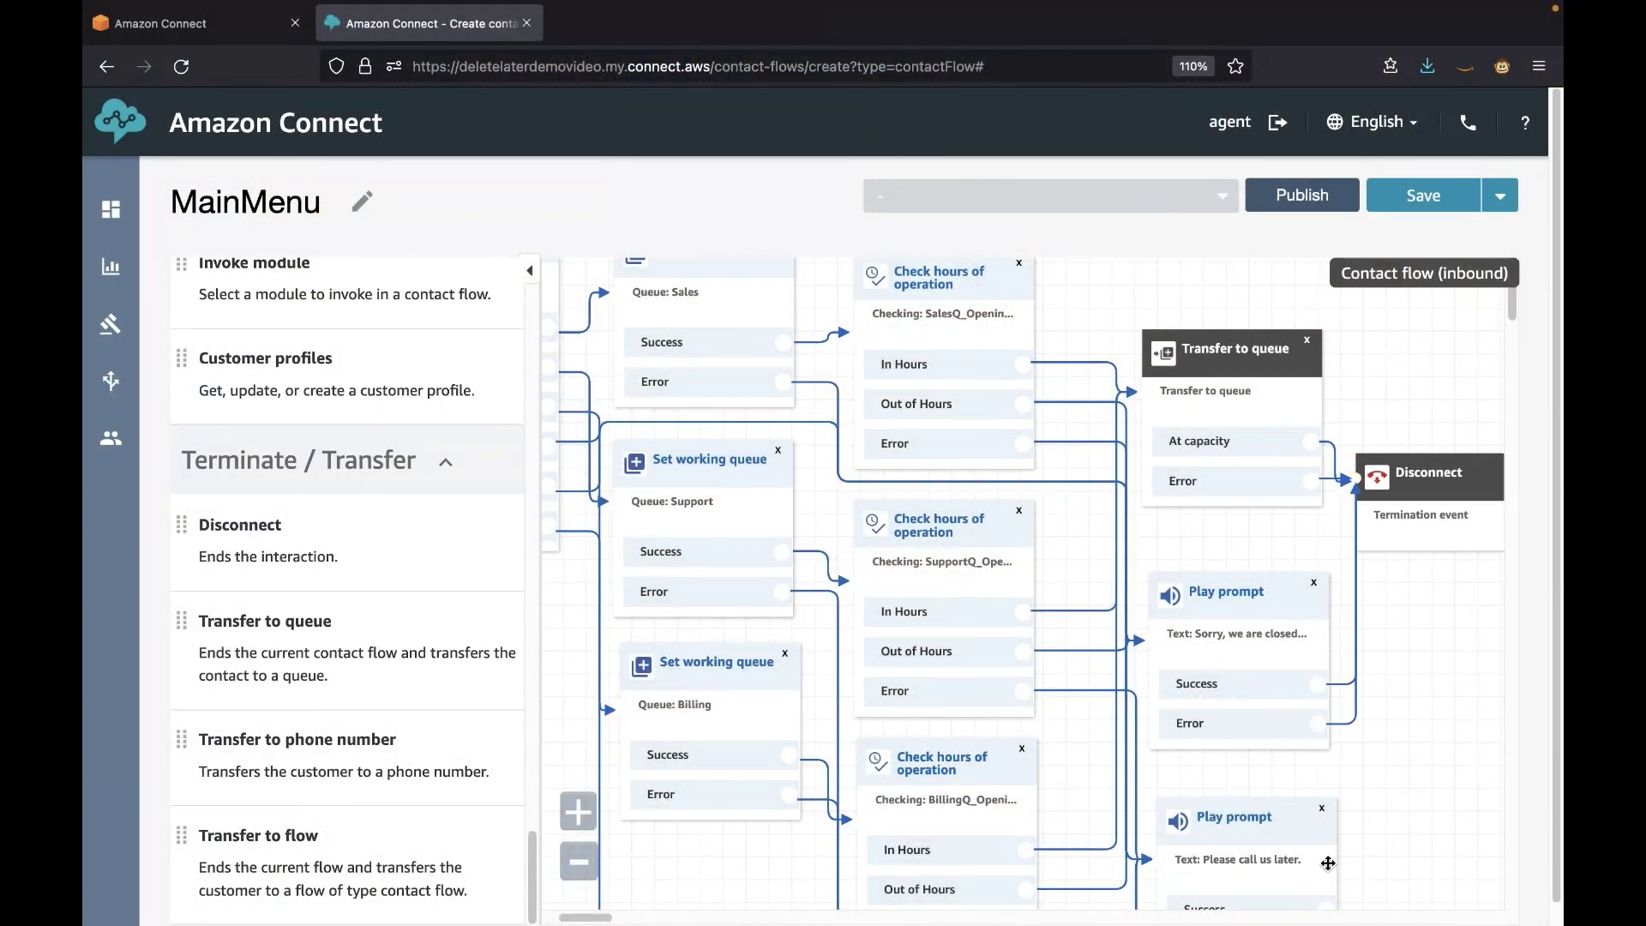
scroll(1399, 600, down, 3)
drag(1325, 783, 1361, 354)
drag(1326, 824, 1376, 368)
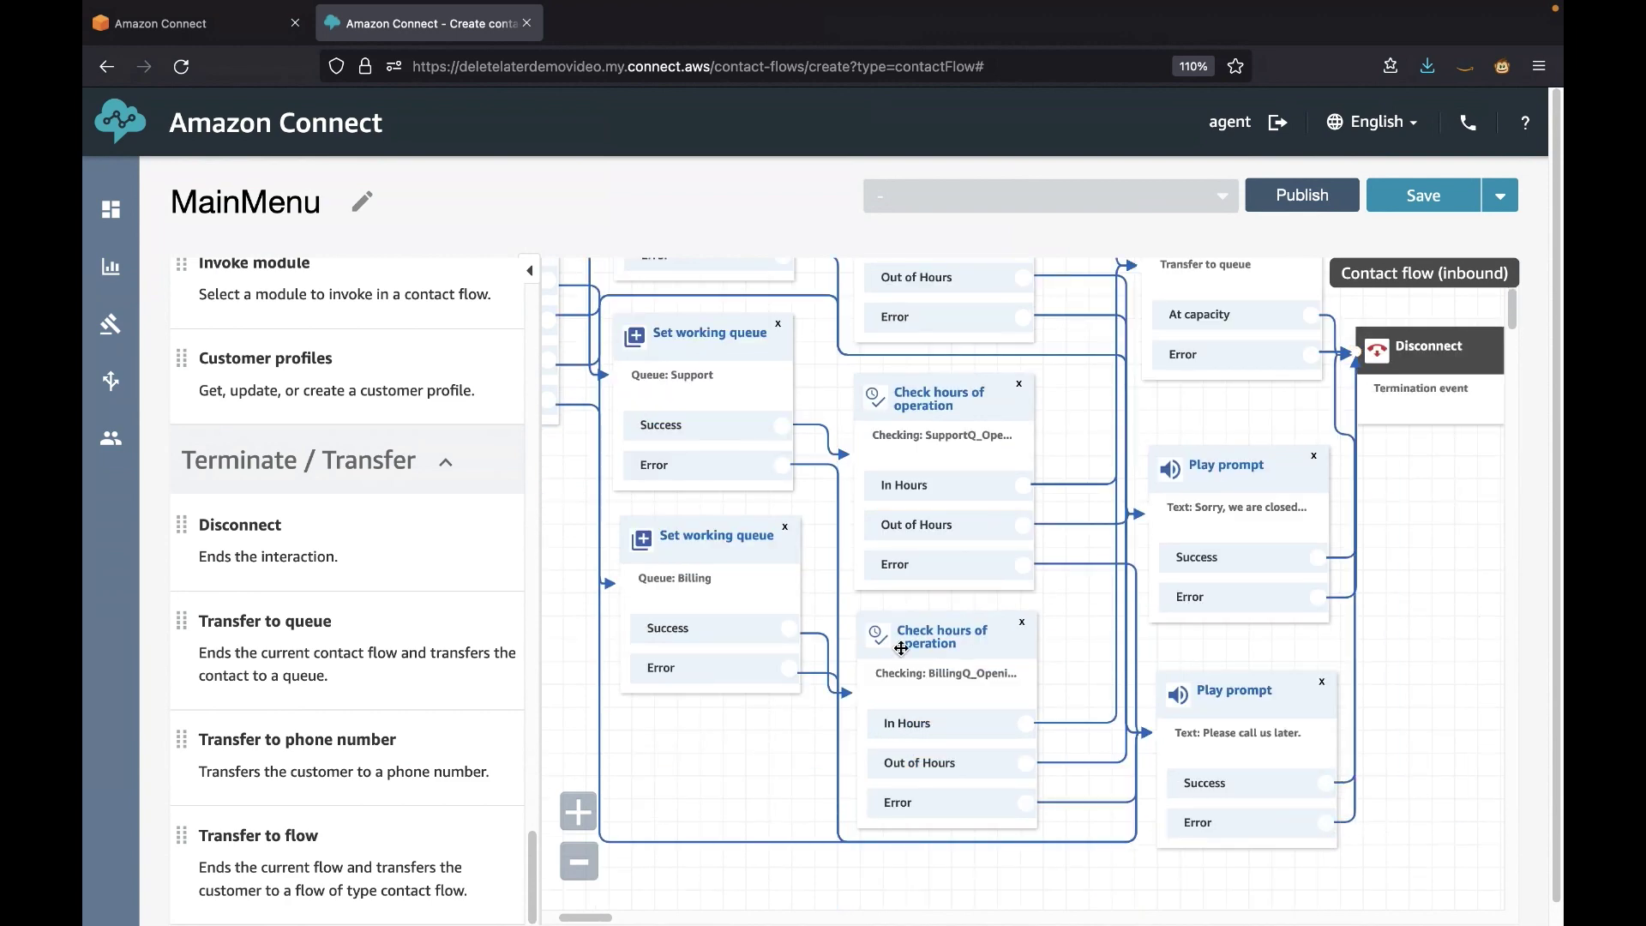
click(529, 270)
scroll(1350, 309, down, 2)
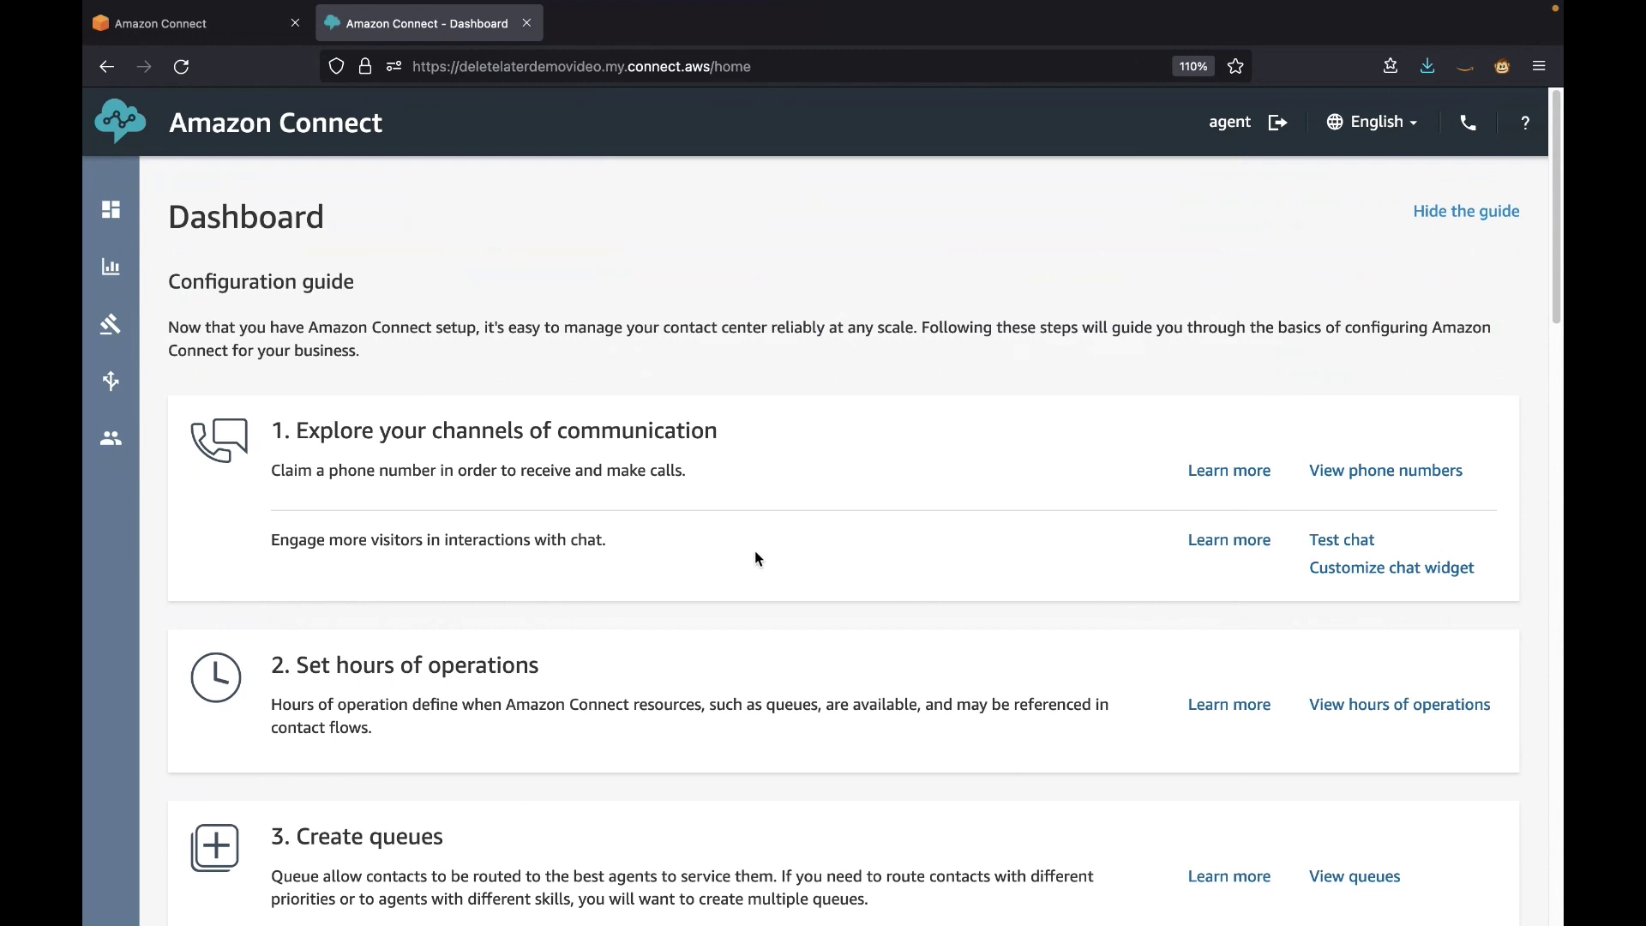
Go to Routing > Contact flows and create a new contact flow.
mouse_move(115, 383)
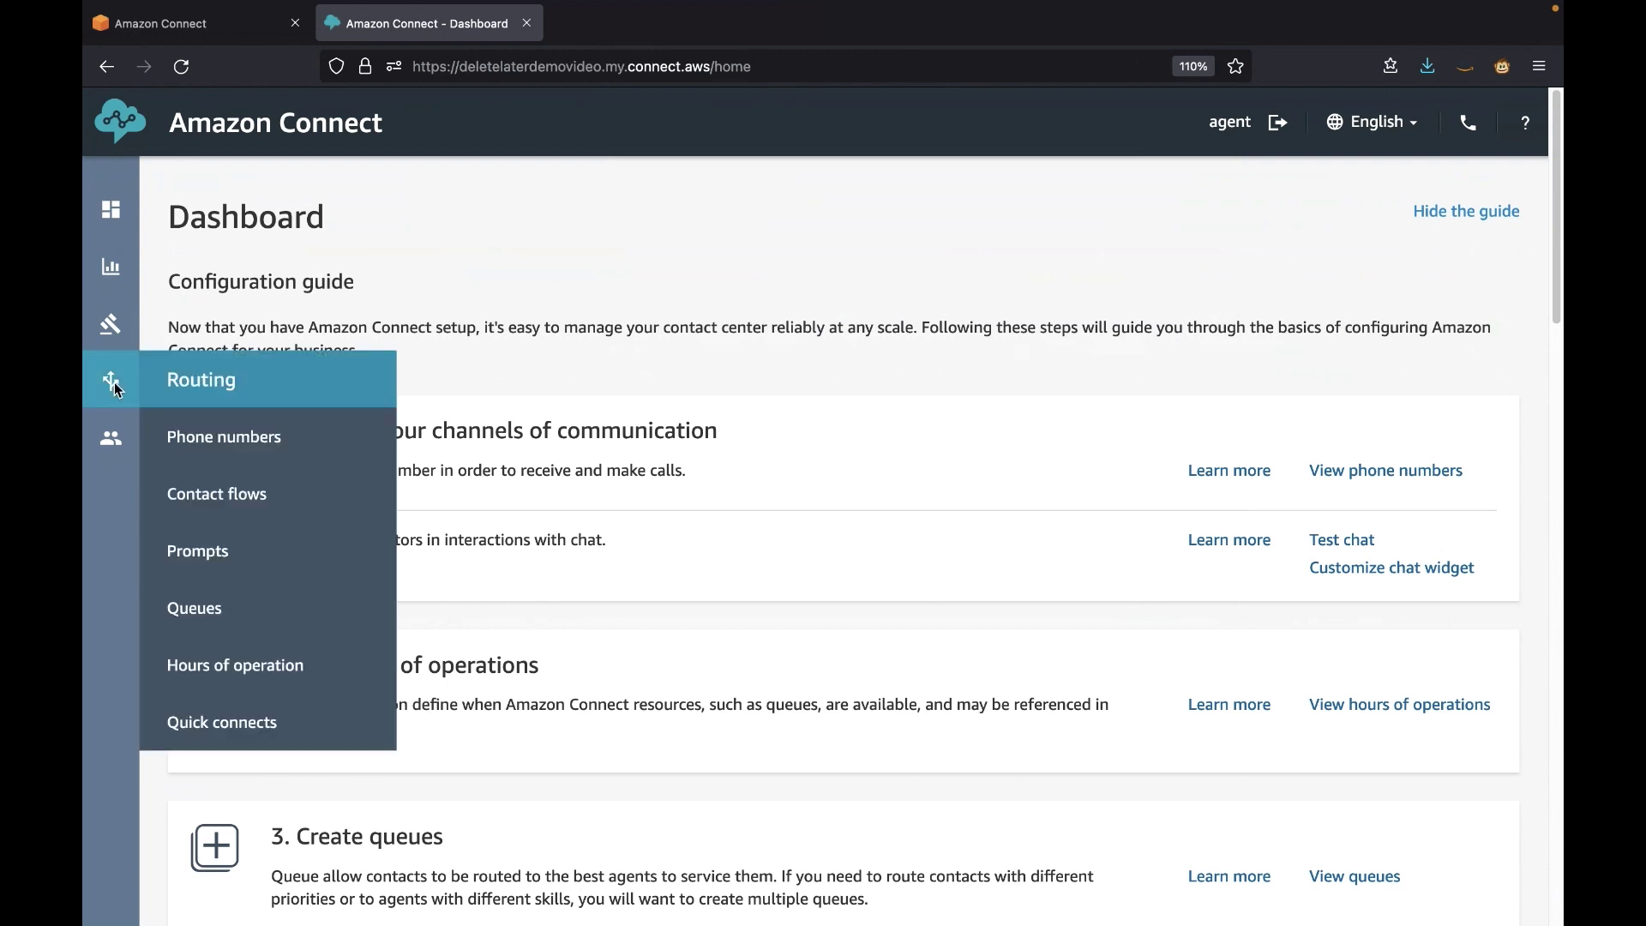
click(208, 494)
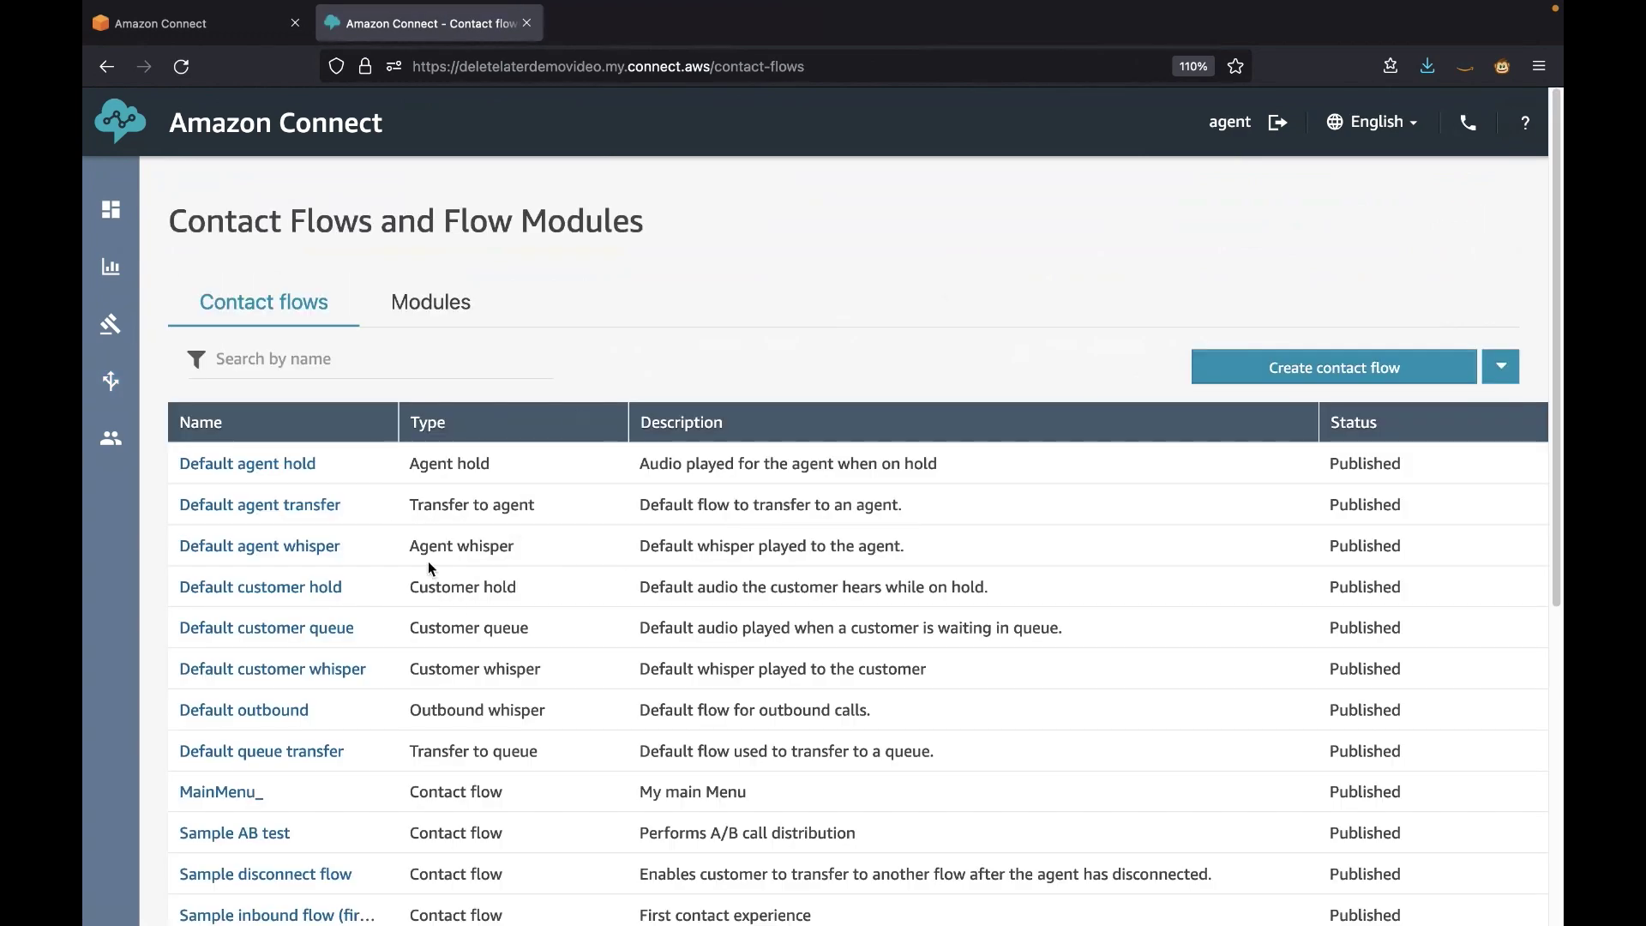
scroll(442, 588, down, 5)
scroll(456, 597, up, 5)
click(1343, 337)
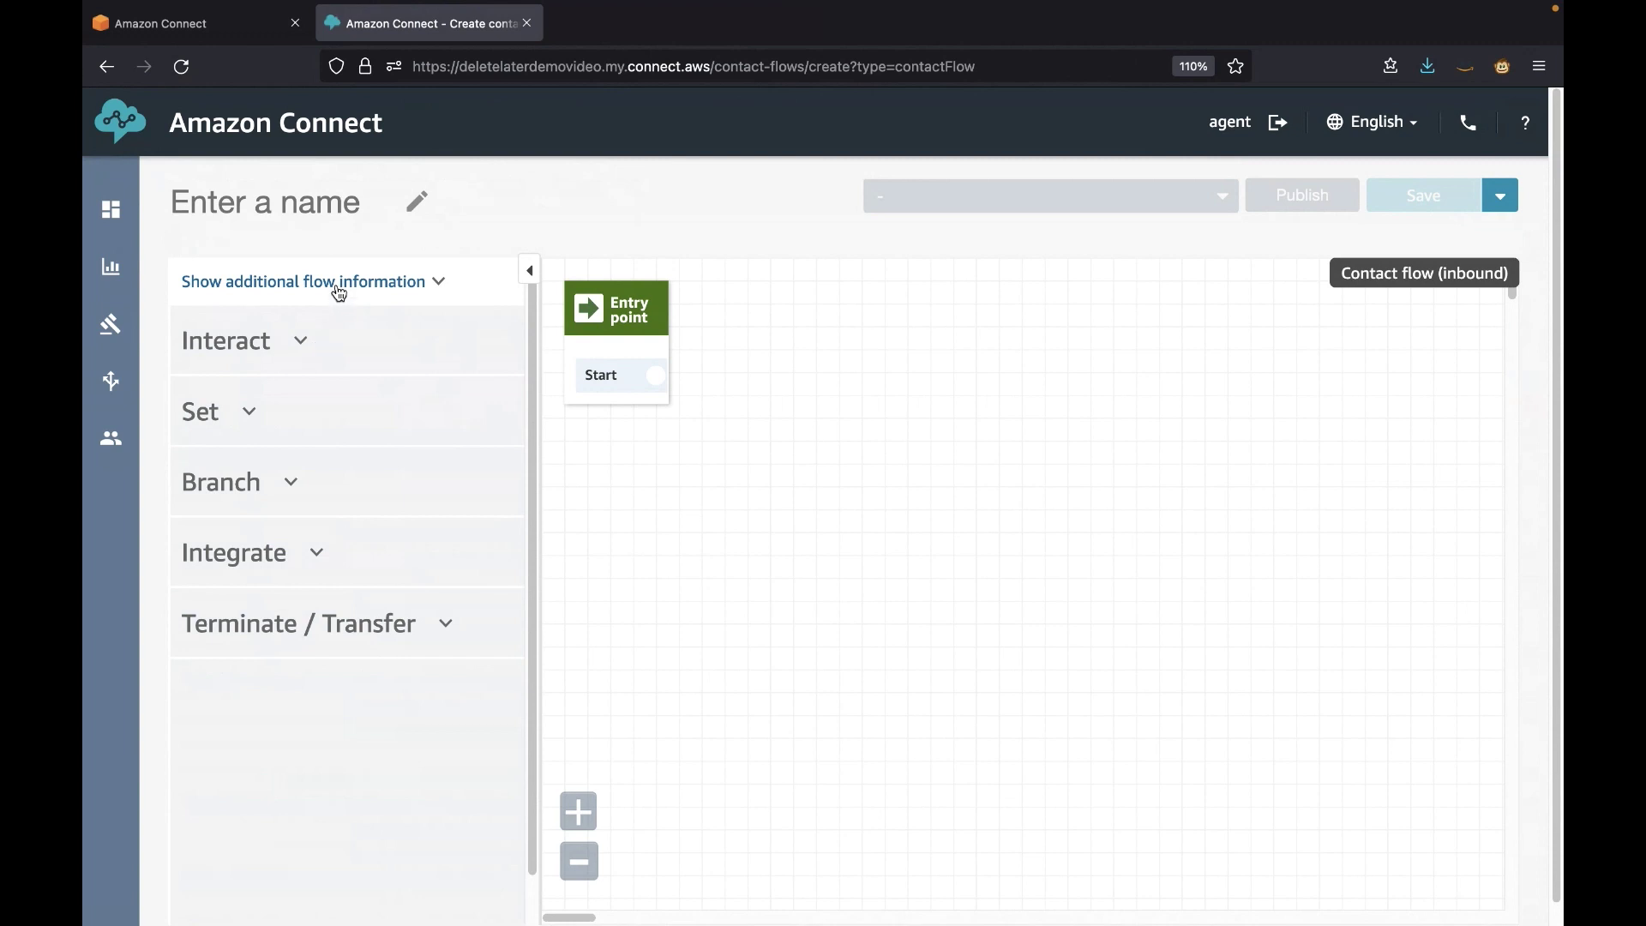
Name the flow MainMenu with the description 'My First Main Menu'.
click(331, 206)
text(Mani)
key(BackSpace)
key(BackSpace)
text(inMenu)
click(351, 283)
click(305, 334)
text(My Fir)
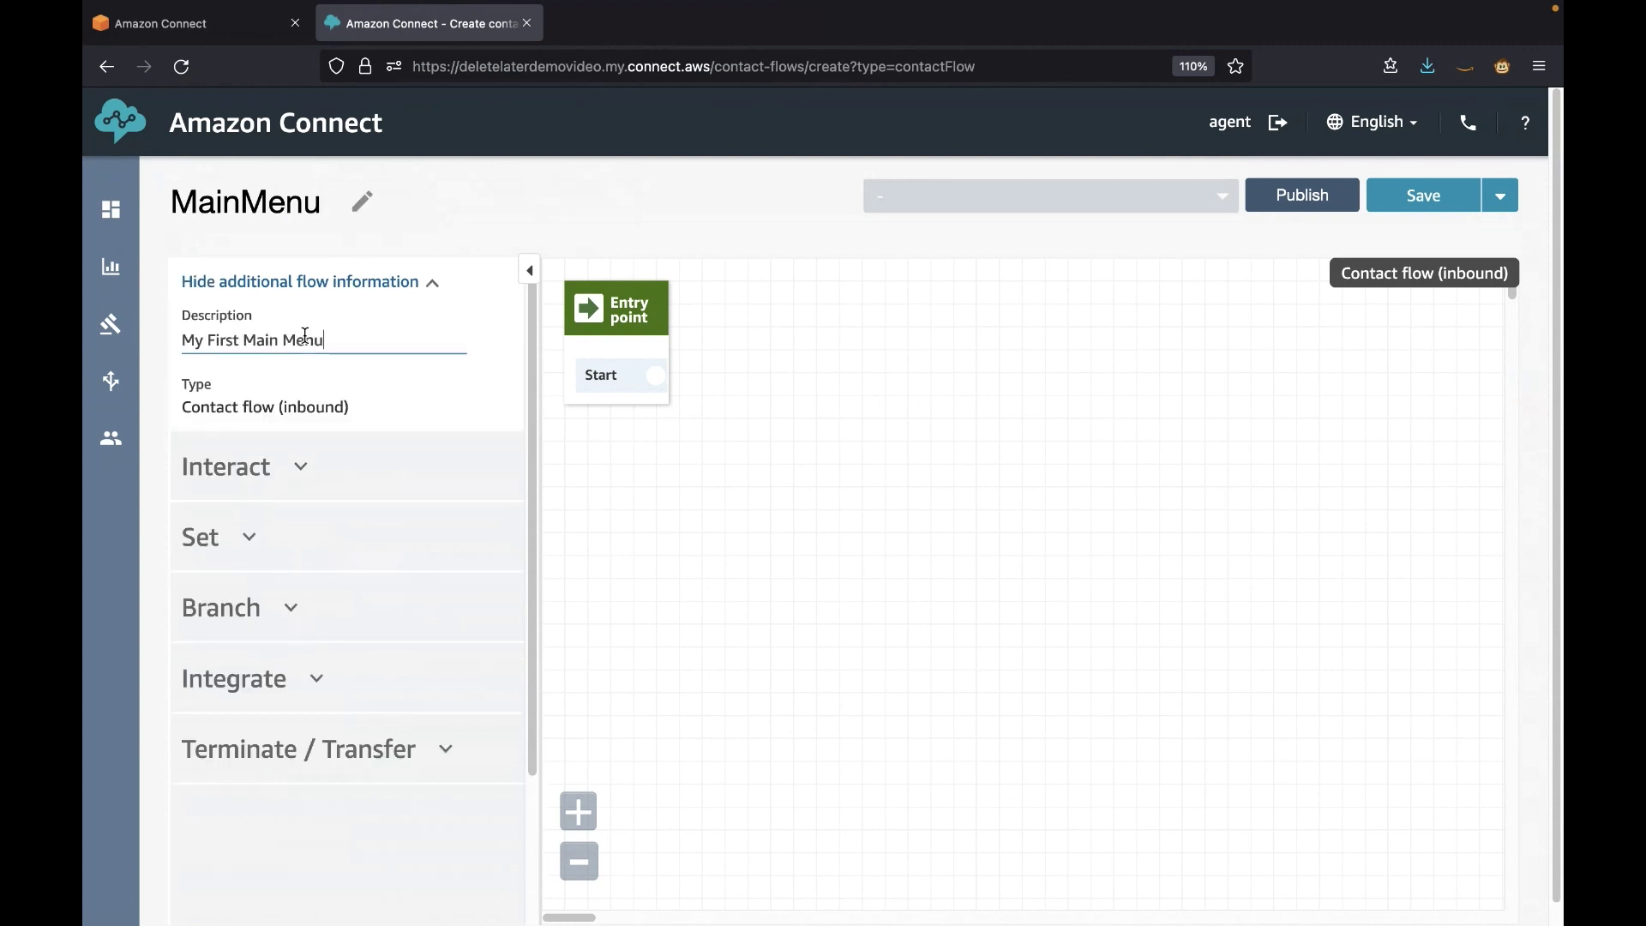
Expand the Interact, Set, Branch, Integrate and Terminate / Transfer block groups.
click(247, 473)
scroll(340, 507, down, 5)
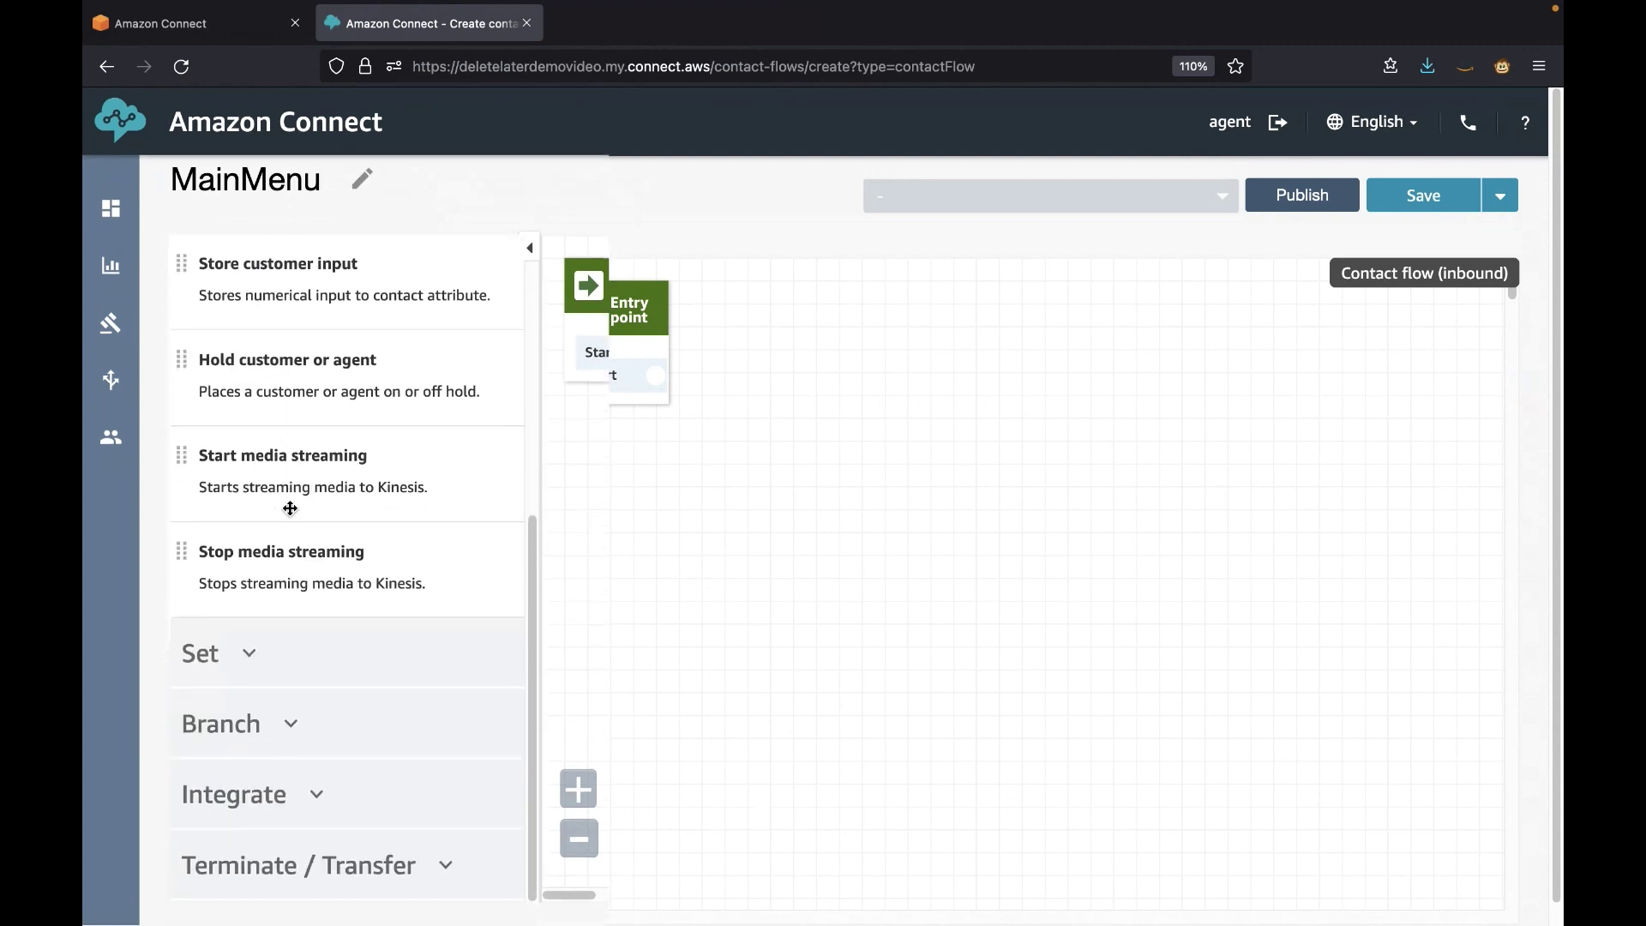
click(247, 660)
scroll(307, 662, down, 5)
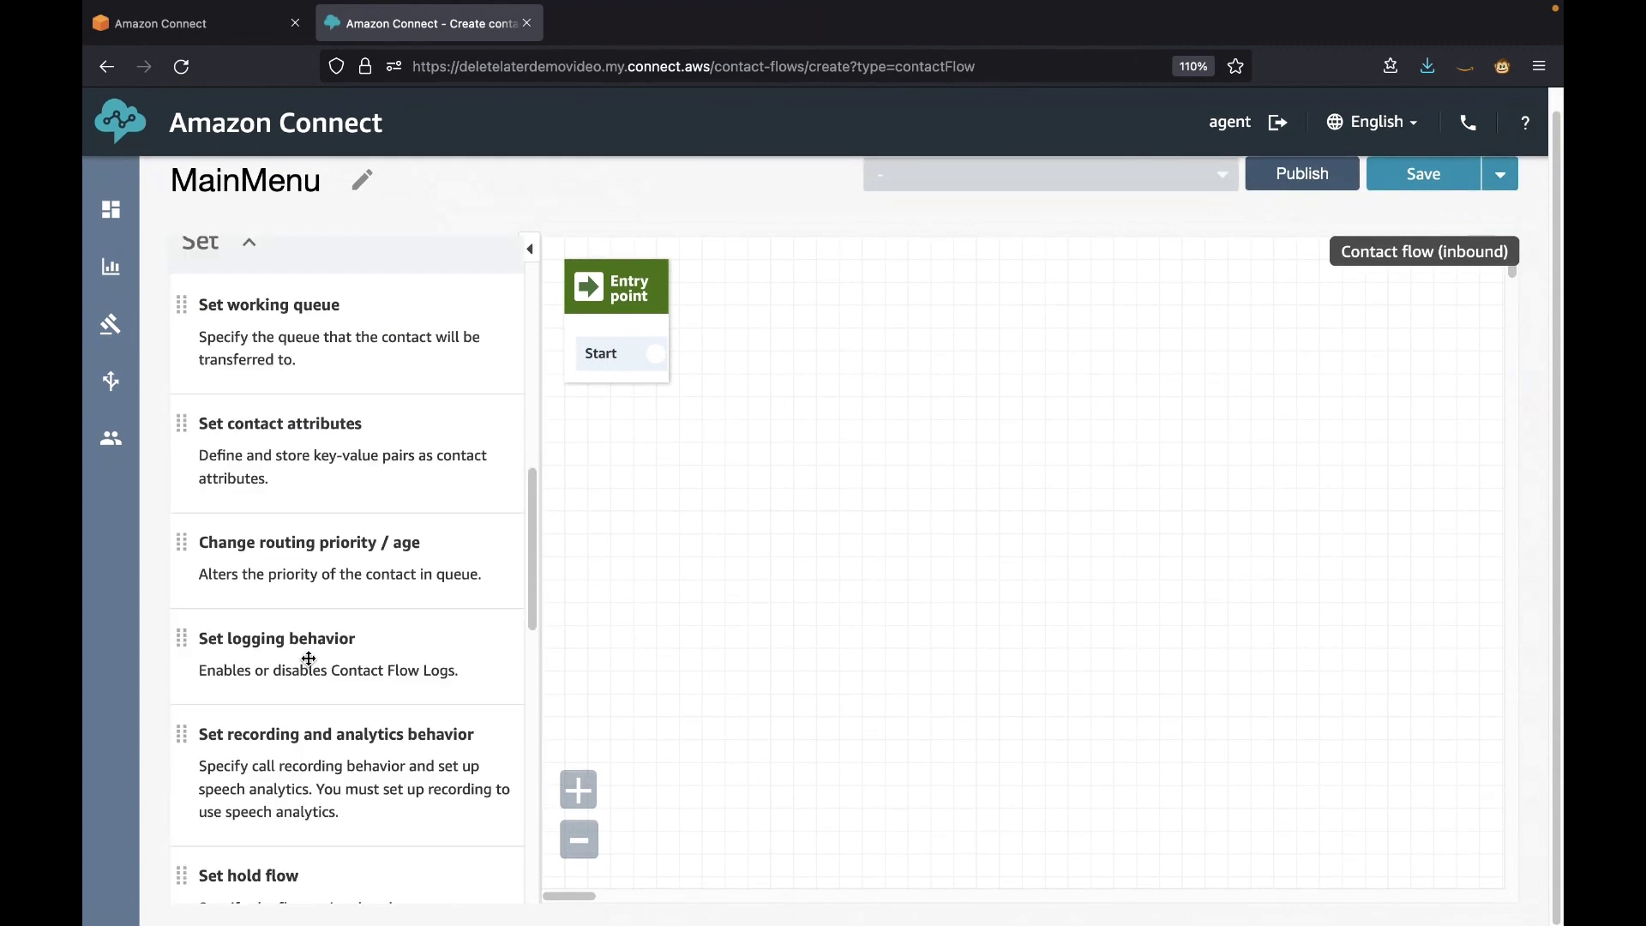
scroll(308, 658, down, 10)
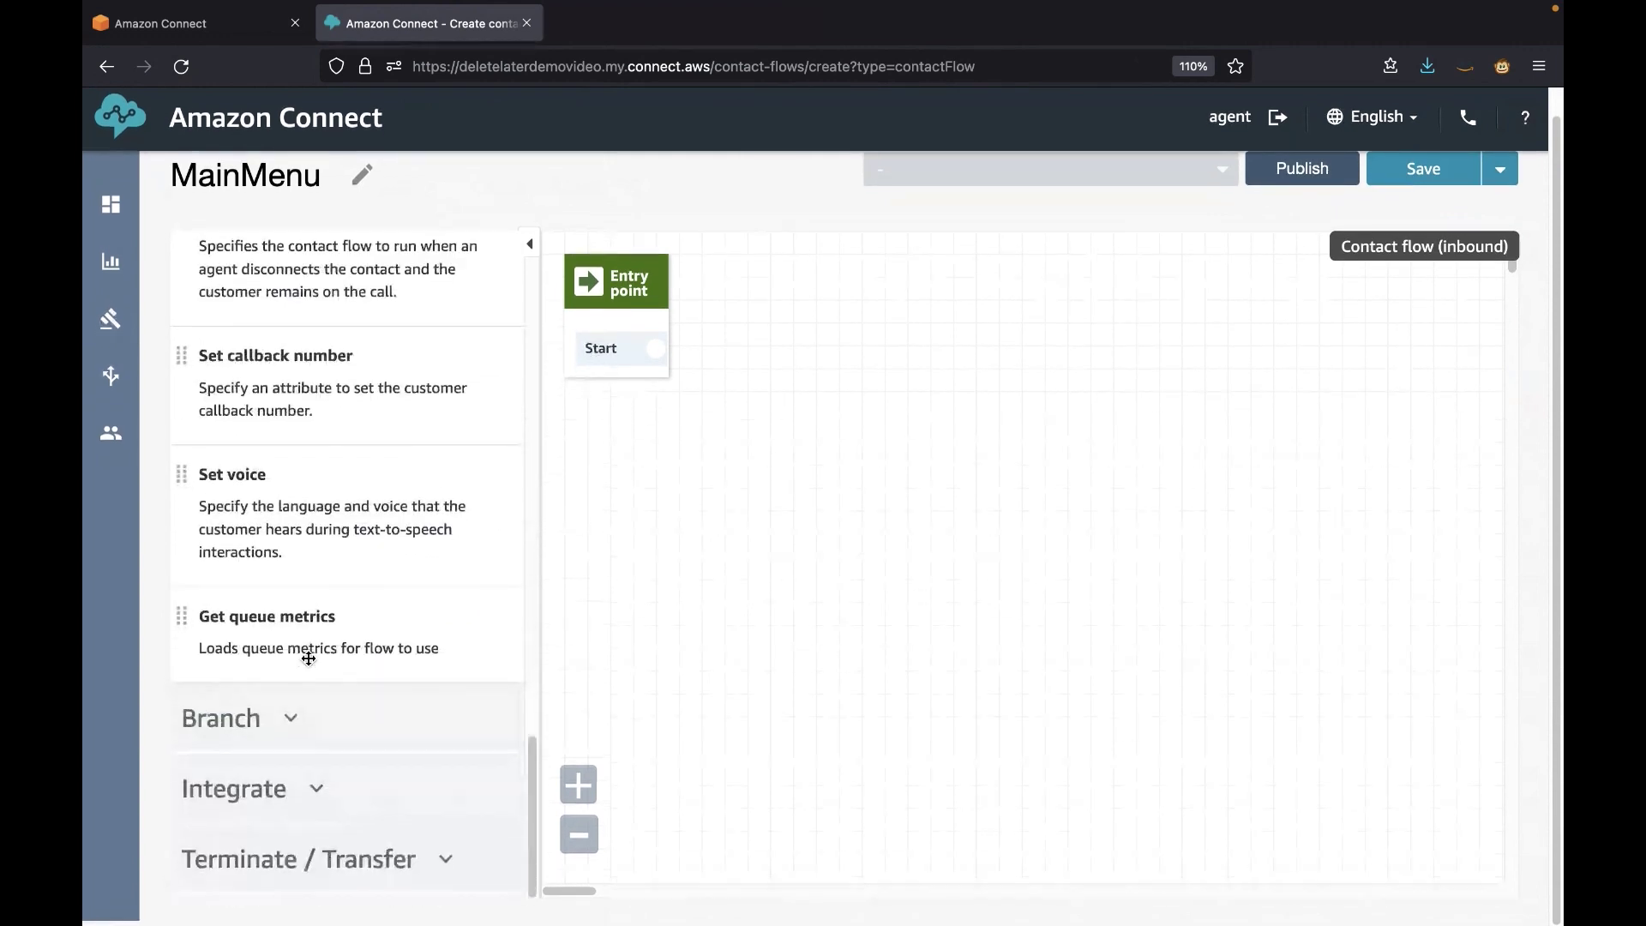
click(290, 719)
scroll(377, 656, down, 10)
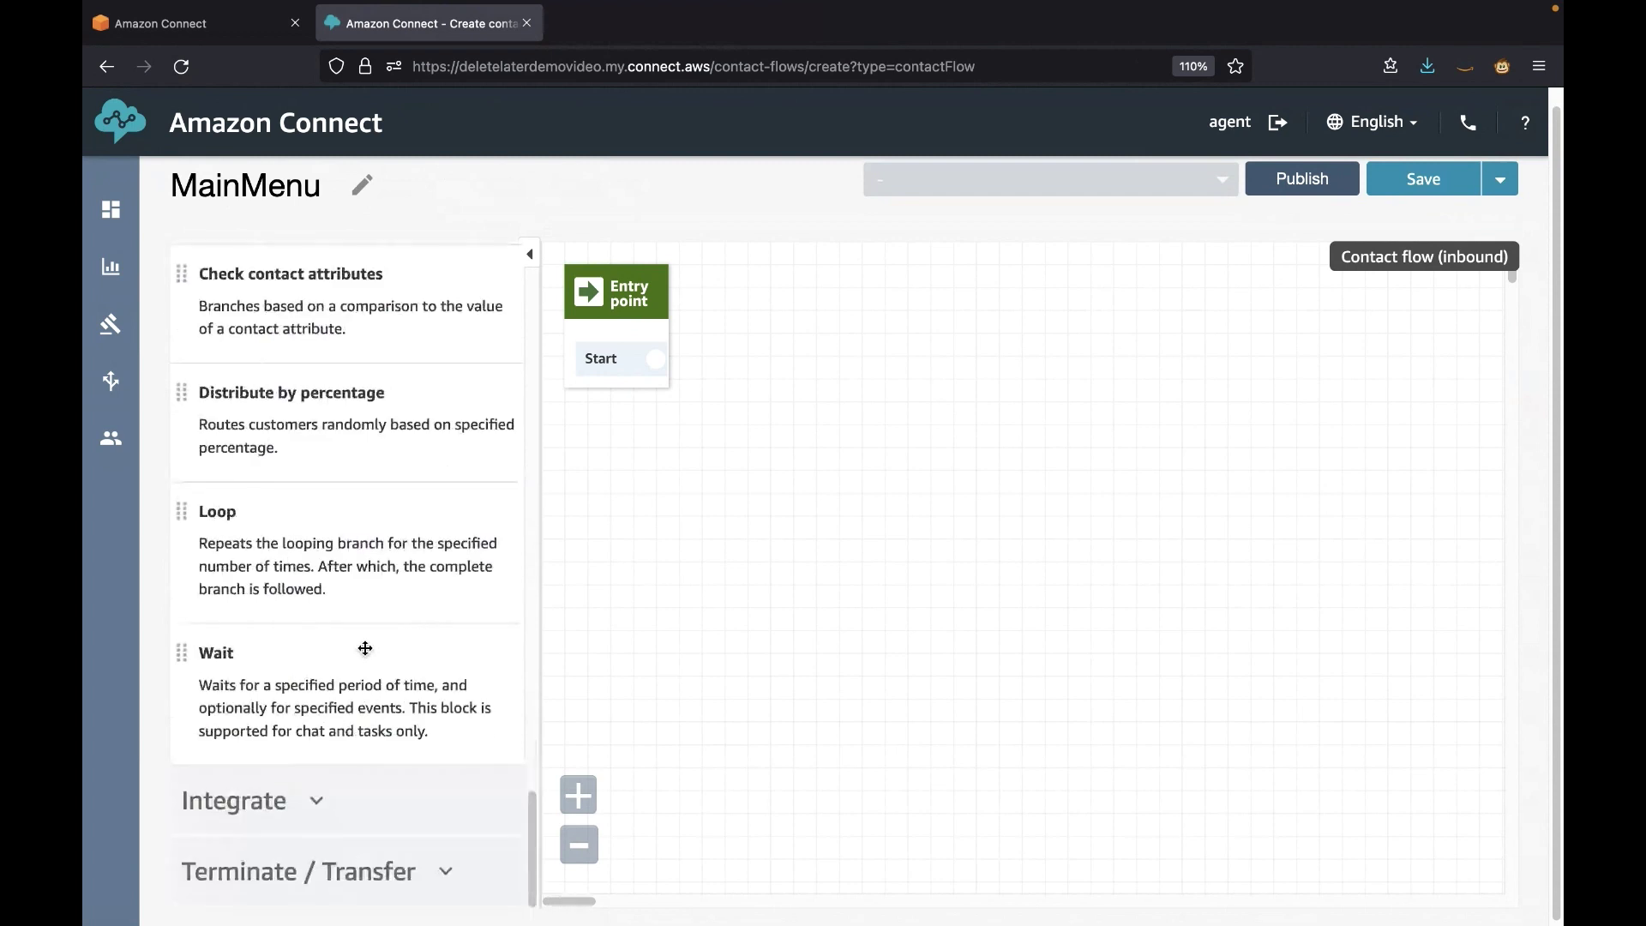
click(316, 806)
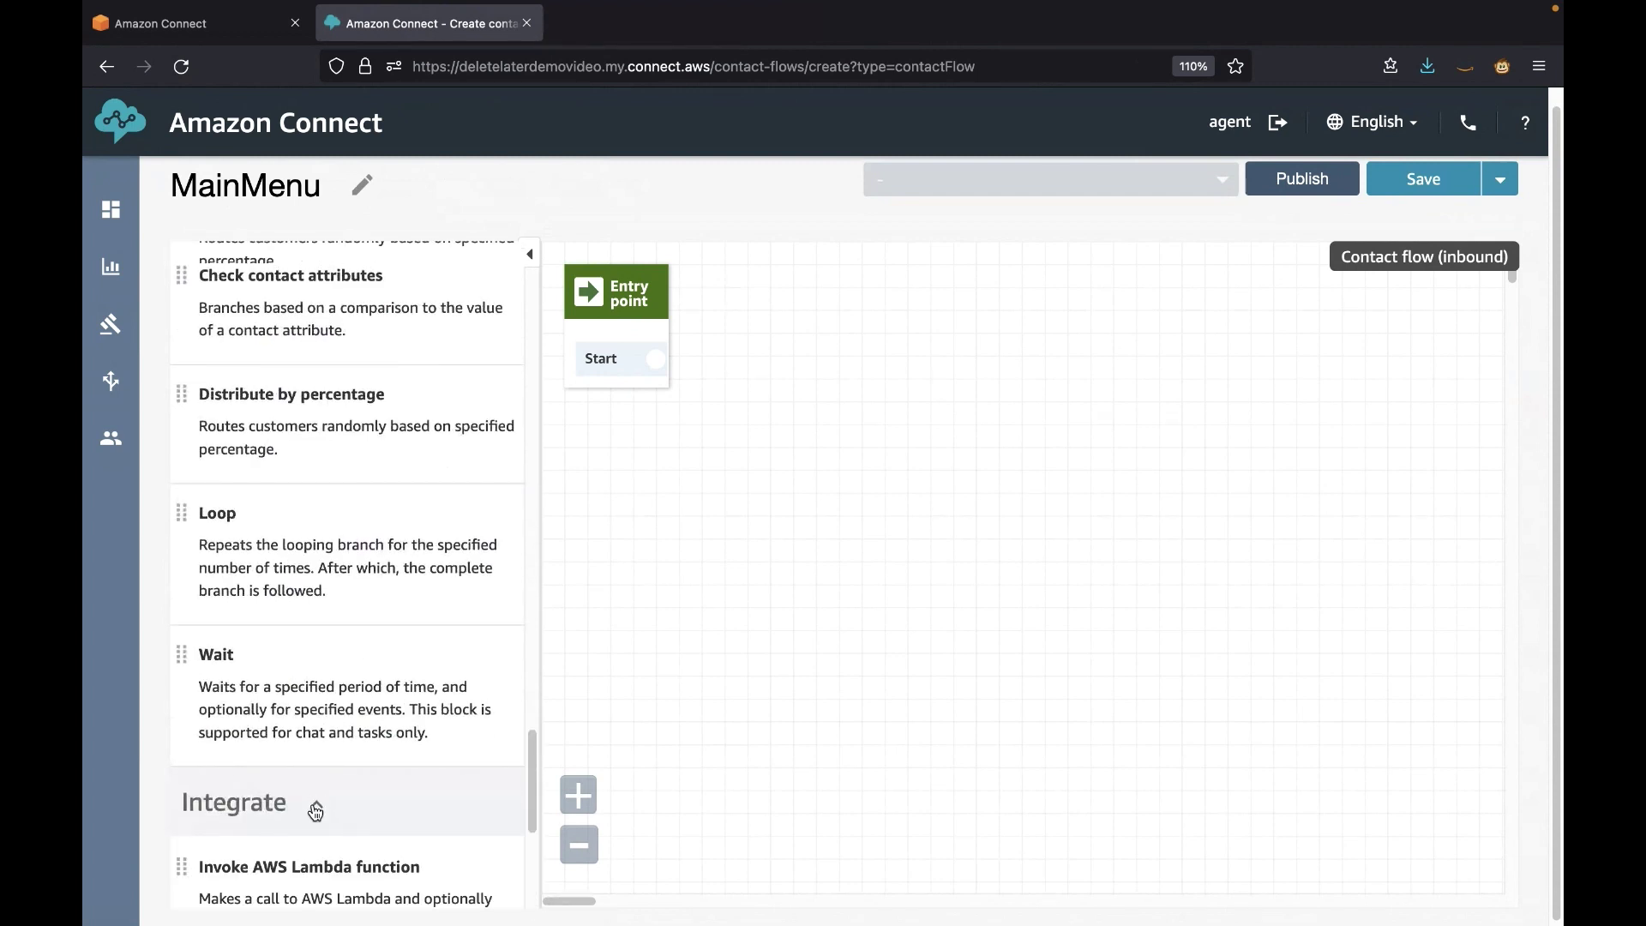
scroll(316, 806, down, 5)
click(386, 875)
scroll(385, 884, down, 5)
Place a Set logging behavior block beside Entry point.
scroll(385, 883, up, 6)
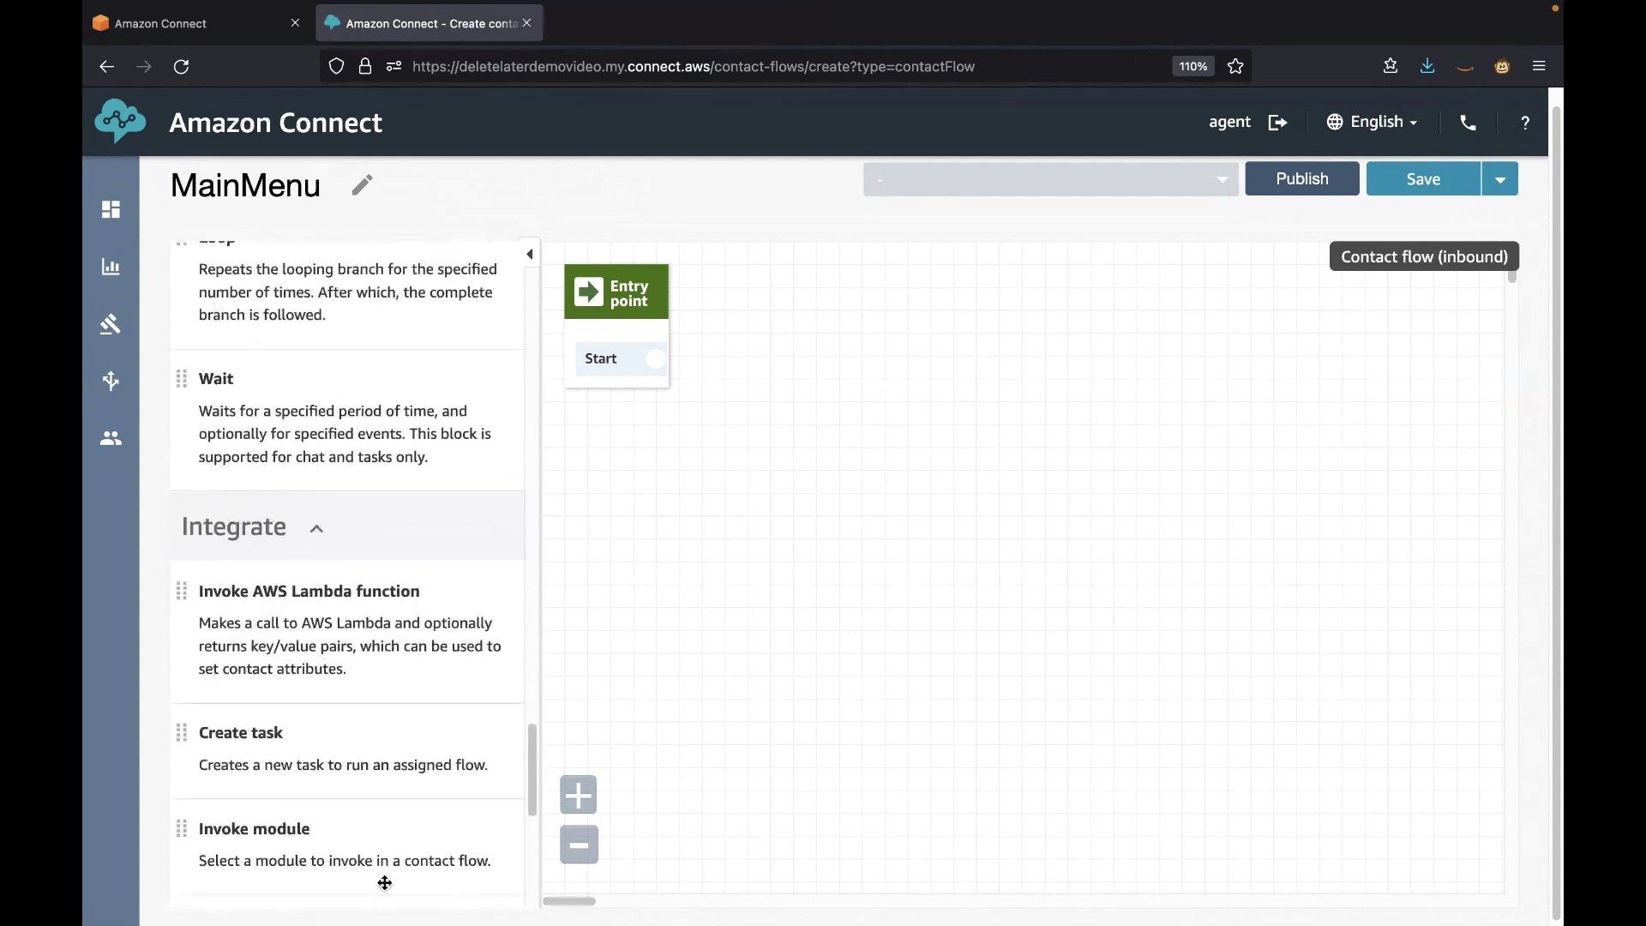
scroll(385, 883, up, 8)
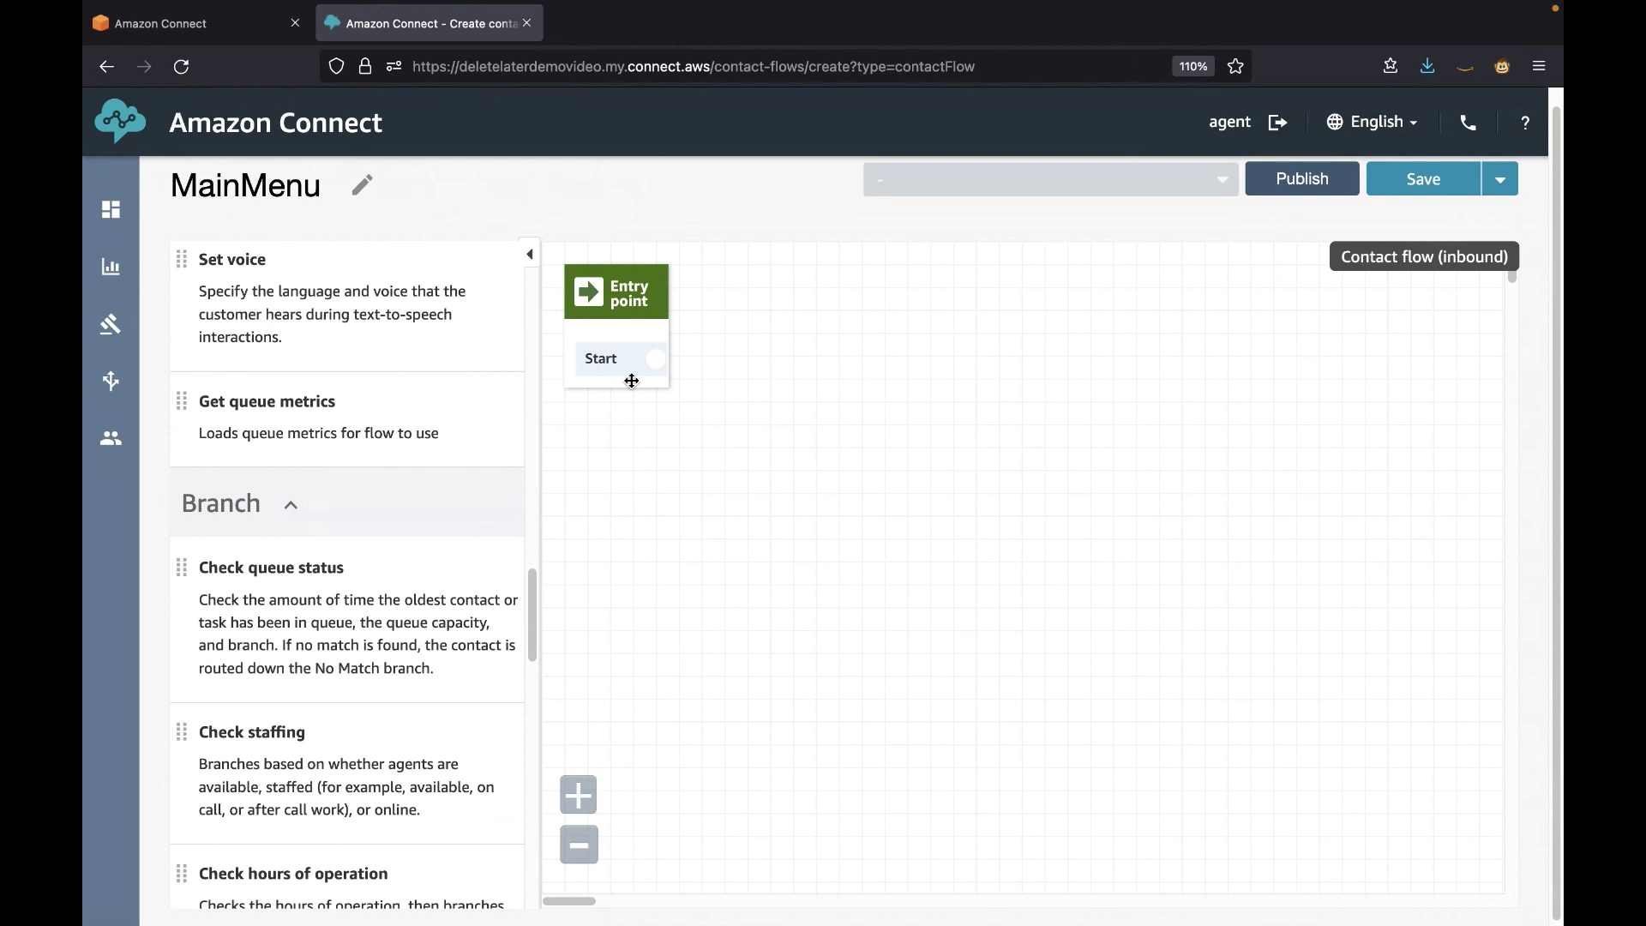
scroll(464, 444, up, 12)
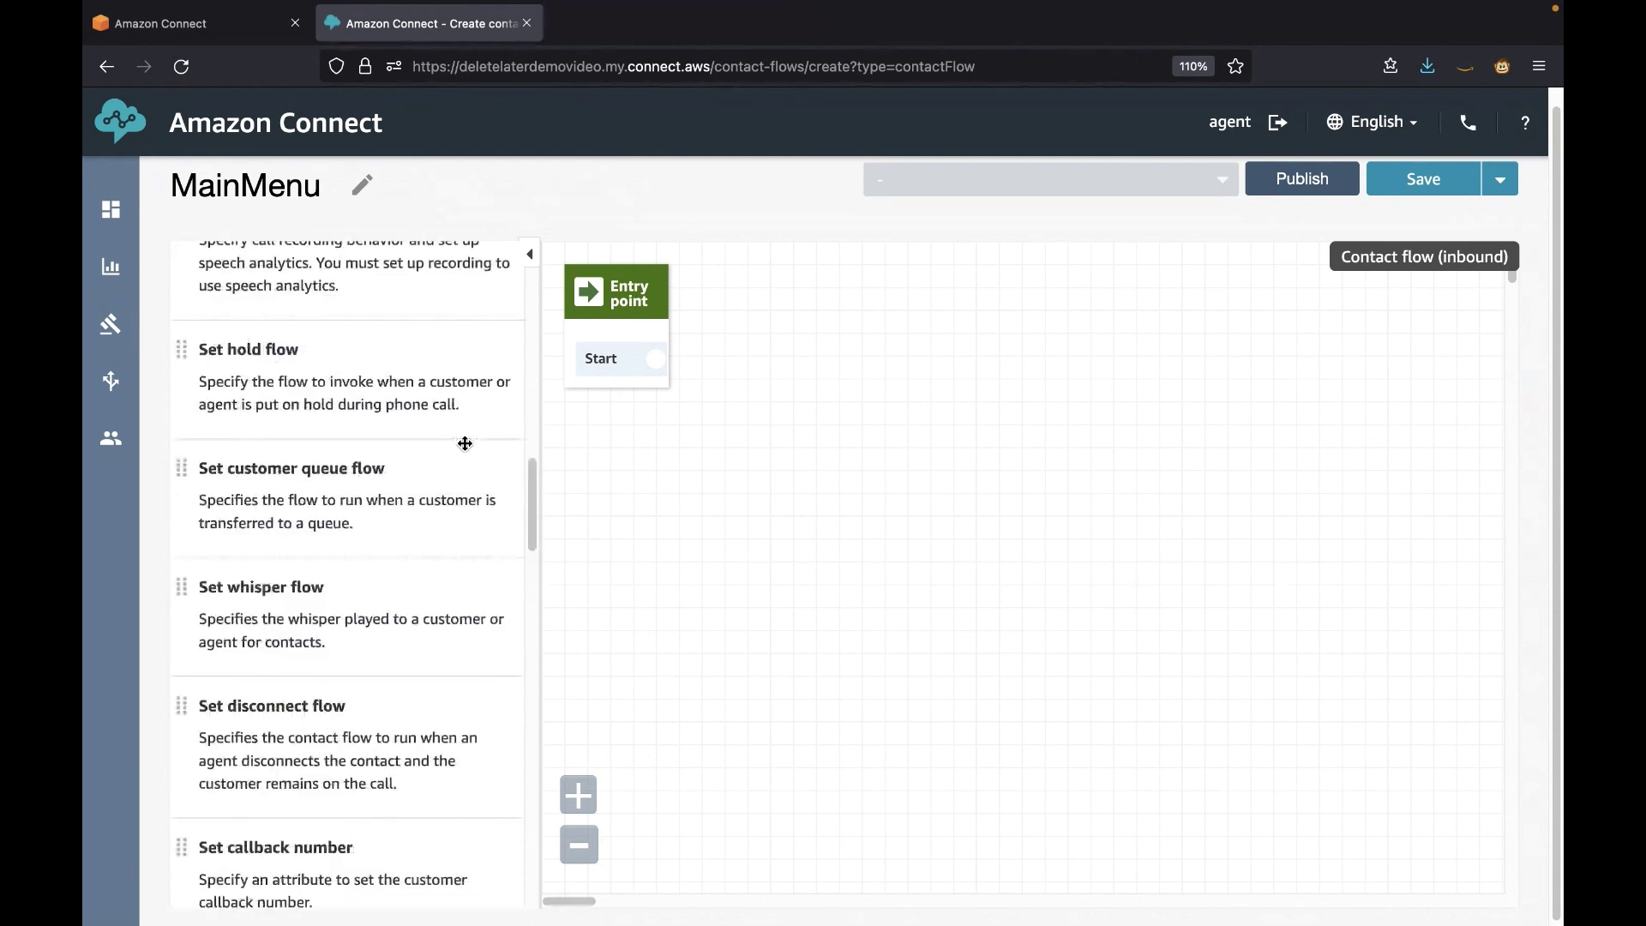
scroll(463, 442, up, 3)
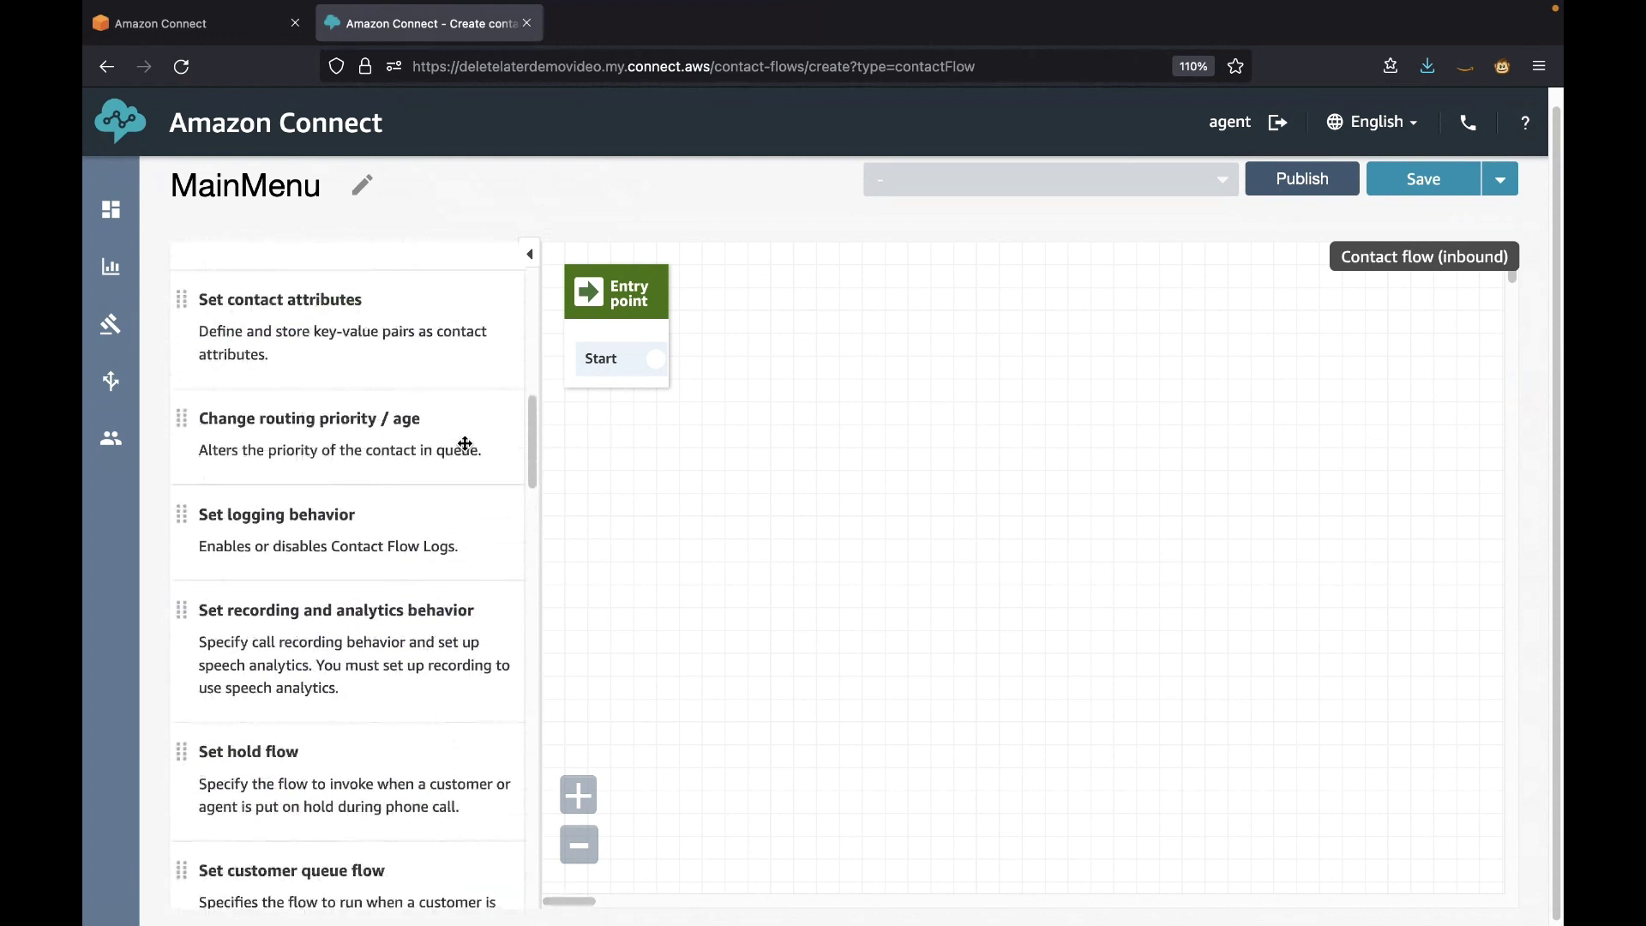
drag(373, 547, 753, 282)
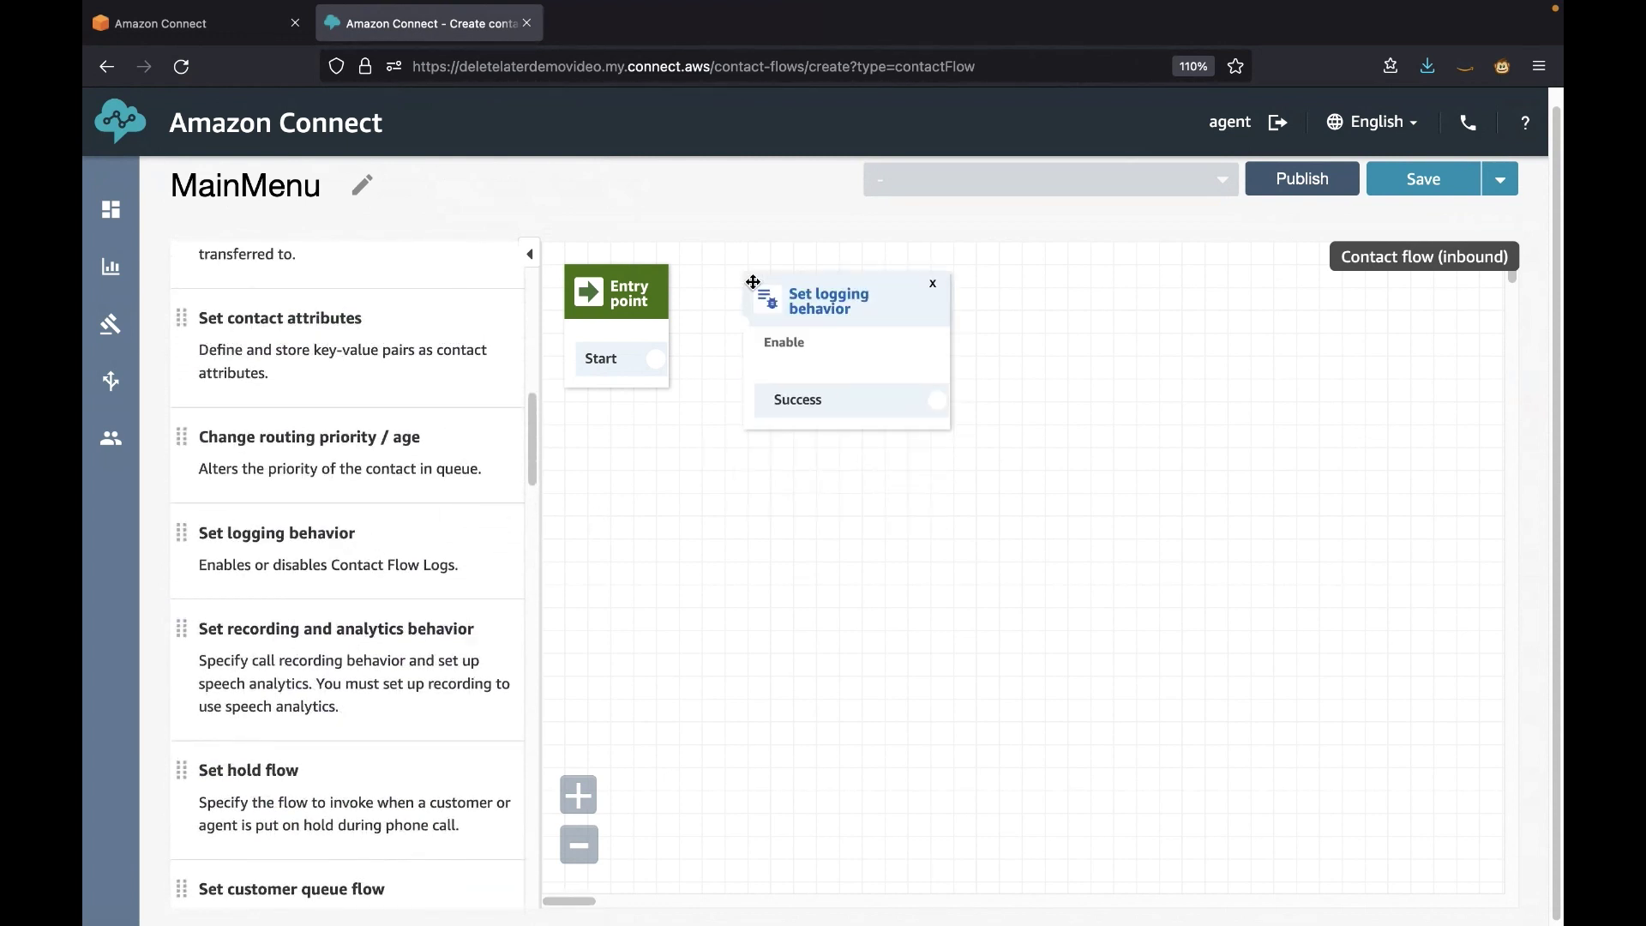
Save Set logging behavior as Enable and connect Entry point's Start to it.
click(826, 300)
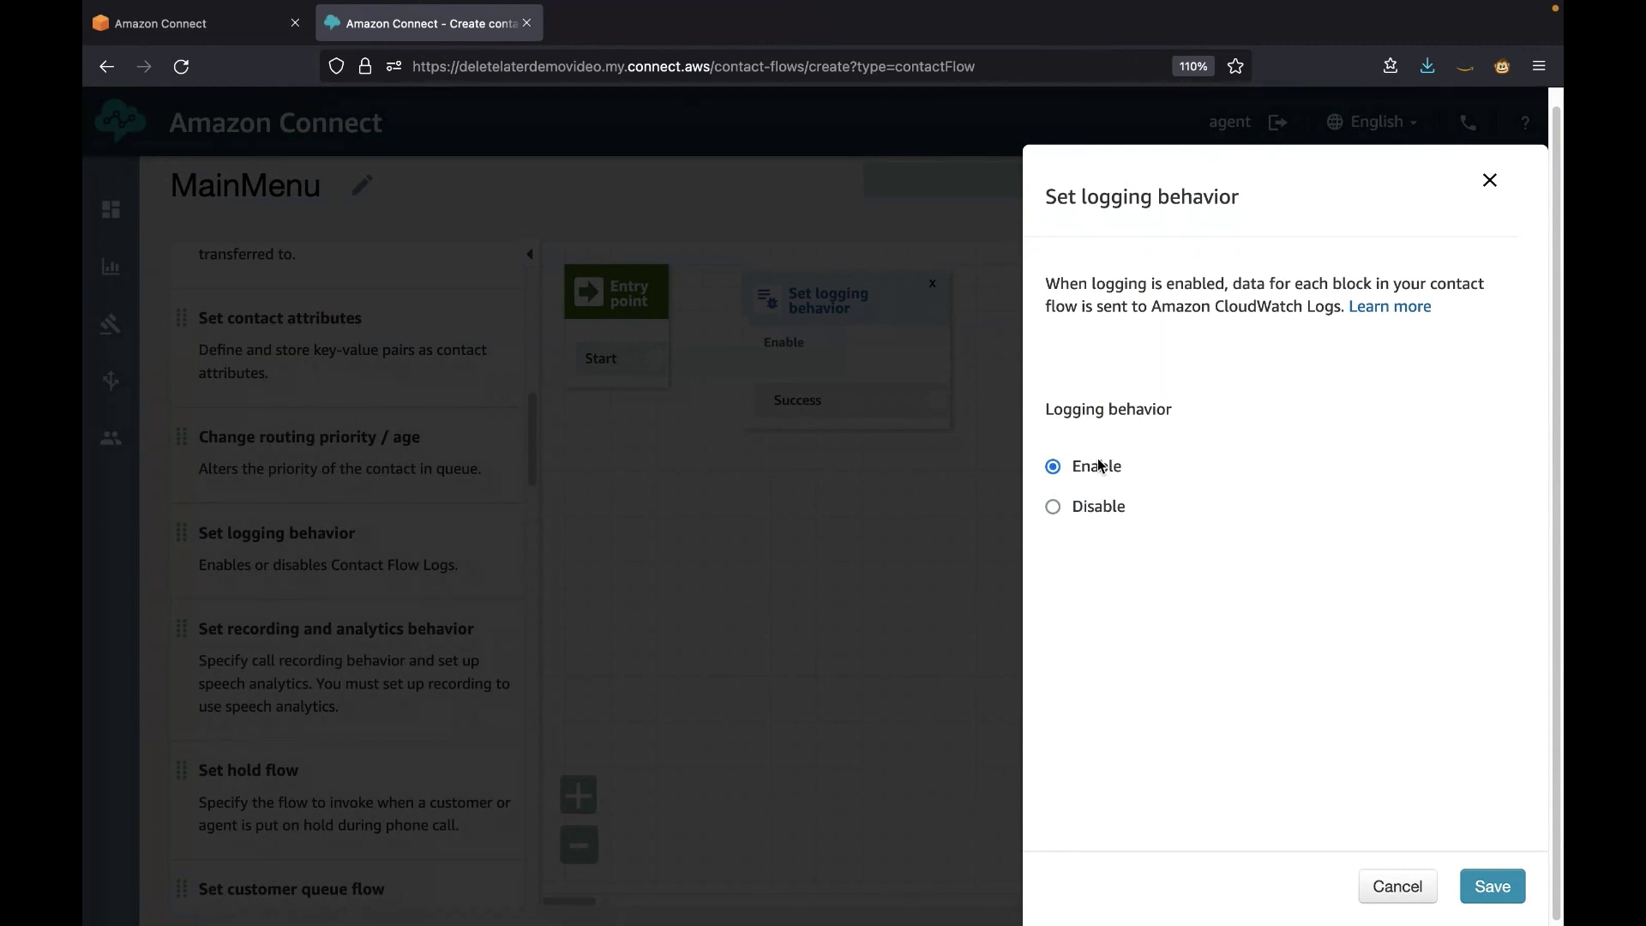
click(1492, 889)
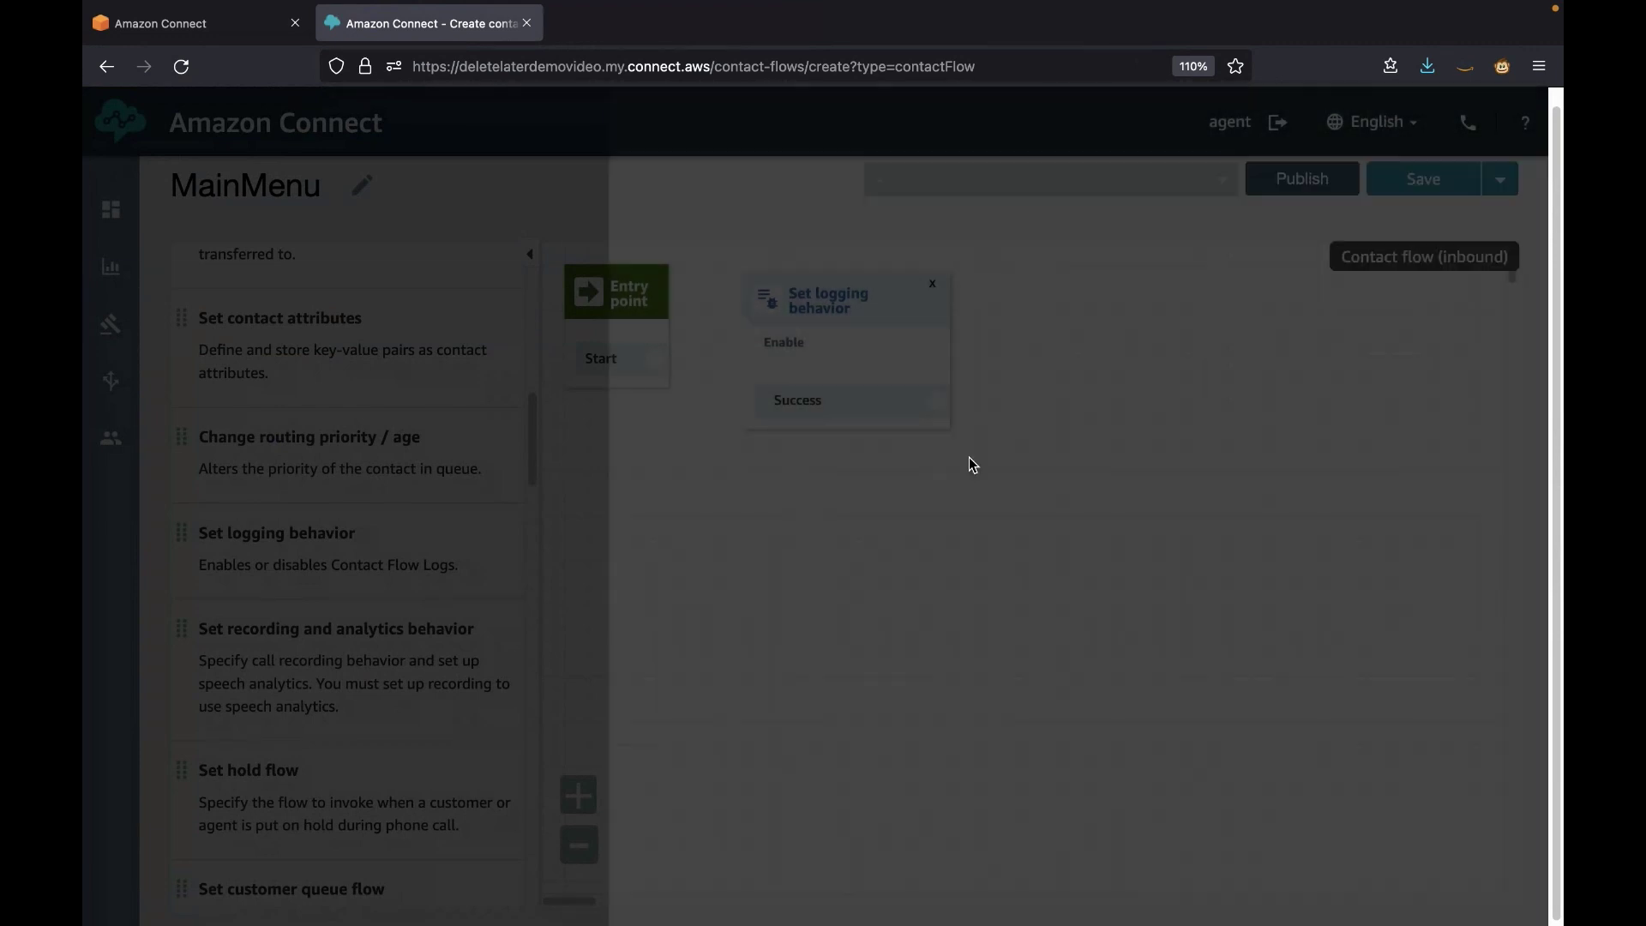
drag(666, 362, 754, 354)
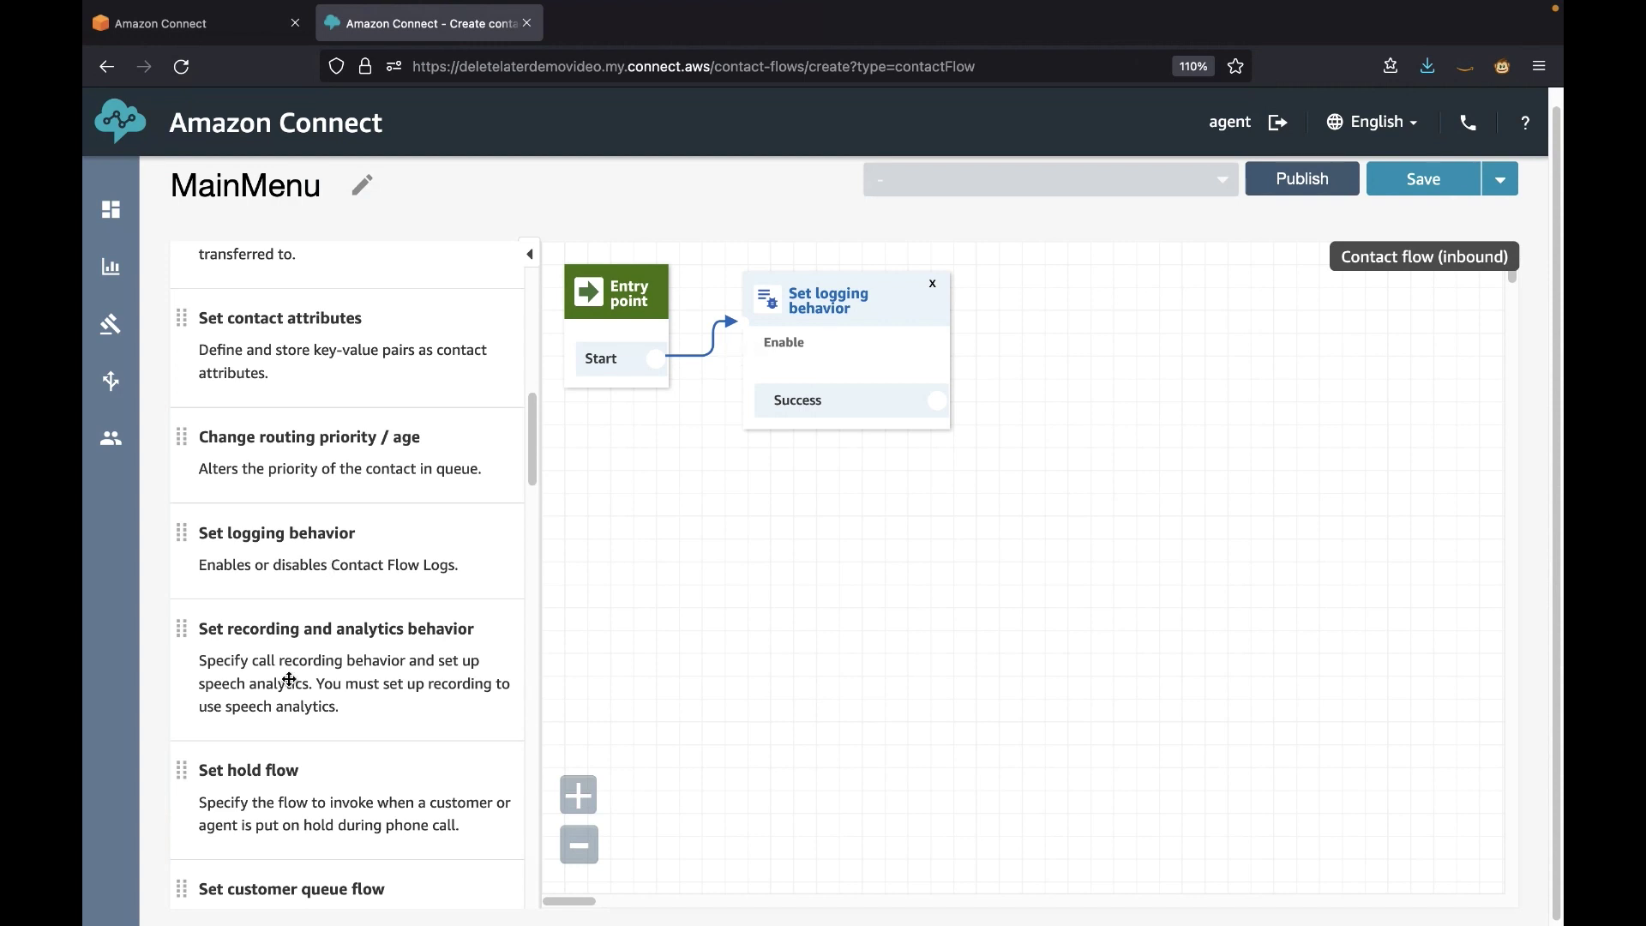
Add a Set voice block connected after the logging step.
scroll(291, 681, down, 8)
drag(301, 696, 1016, 309)
drag(938, 401, 1005, 343)
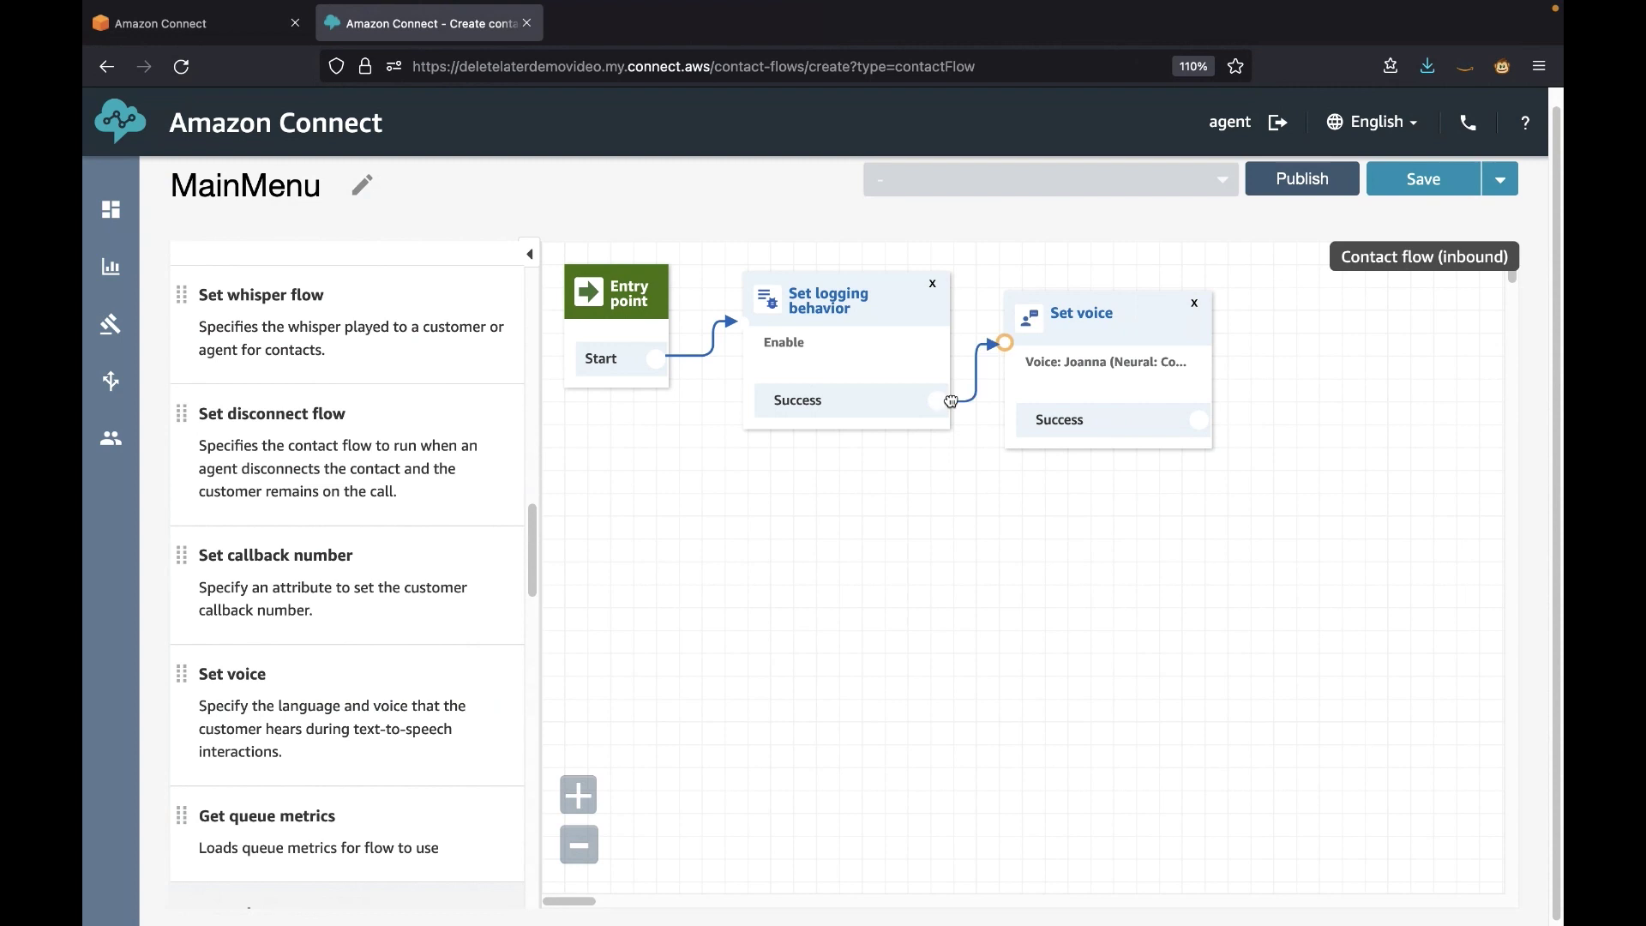
click(1105, 314)
Set the voice to English, British, Amy, overriding speaking style to Conversational.
click(1460, 392)
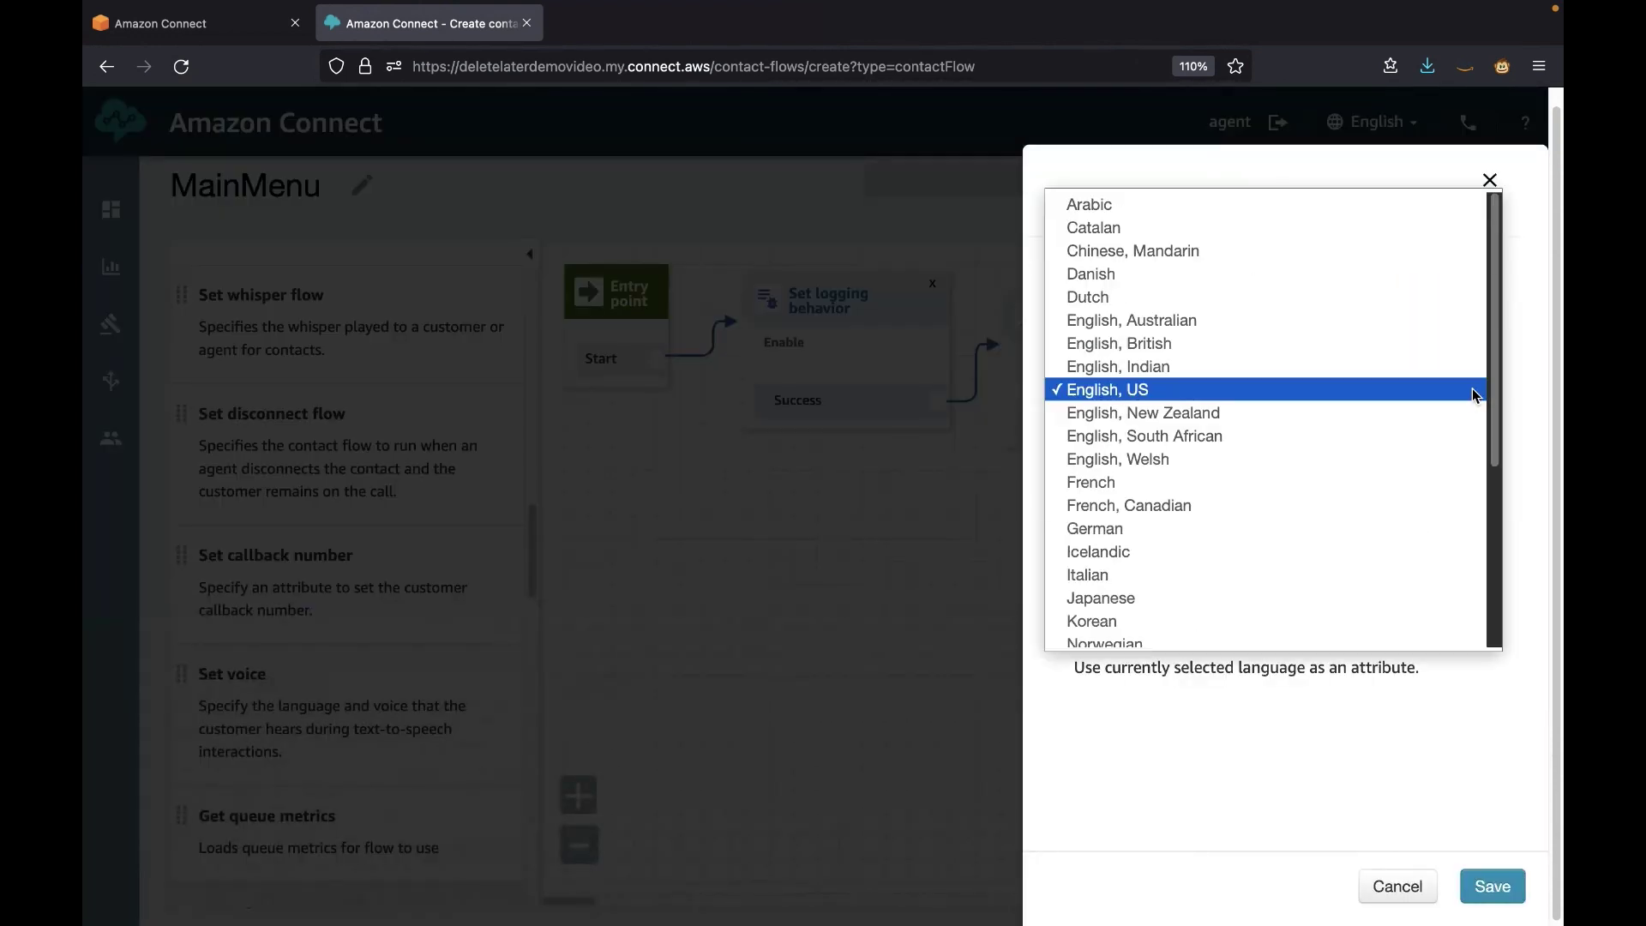
click(1227, 360)
click(1157, 476)
click(1164, 519)
click(1165, 528)
click(1144, 669)
click(1144, 680)
click(1509, 892)
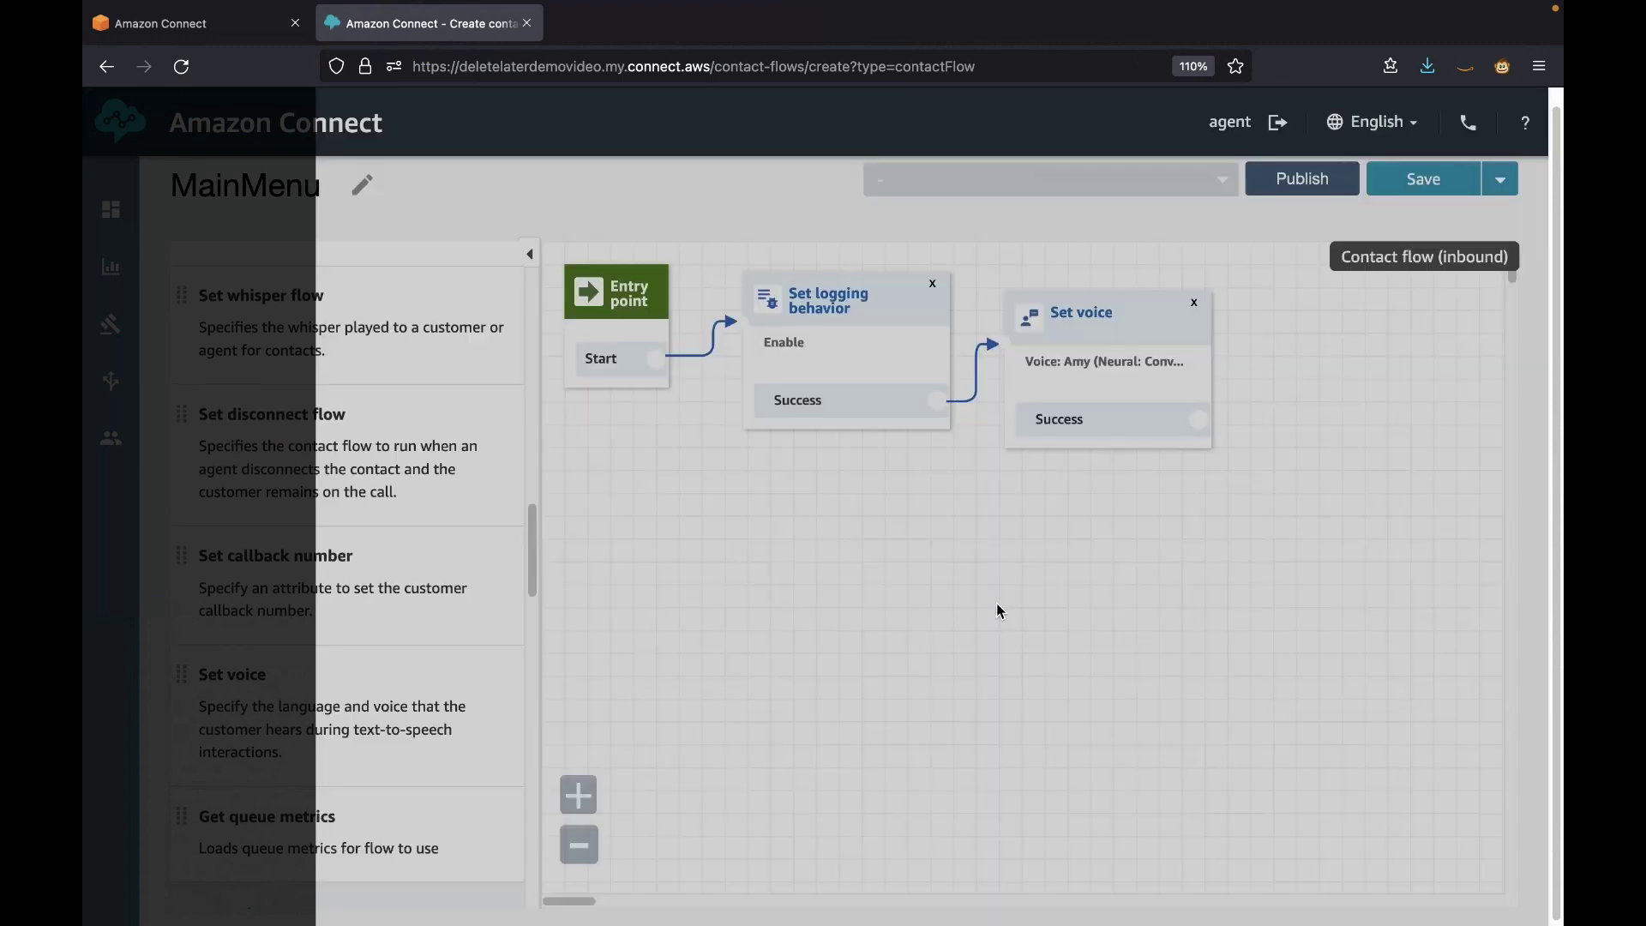
Add a Set recording and analytics behavior block recording Agent and Customer with call recording On.
scroll(431, 525, up, 6)
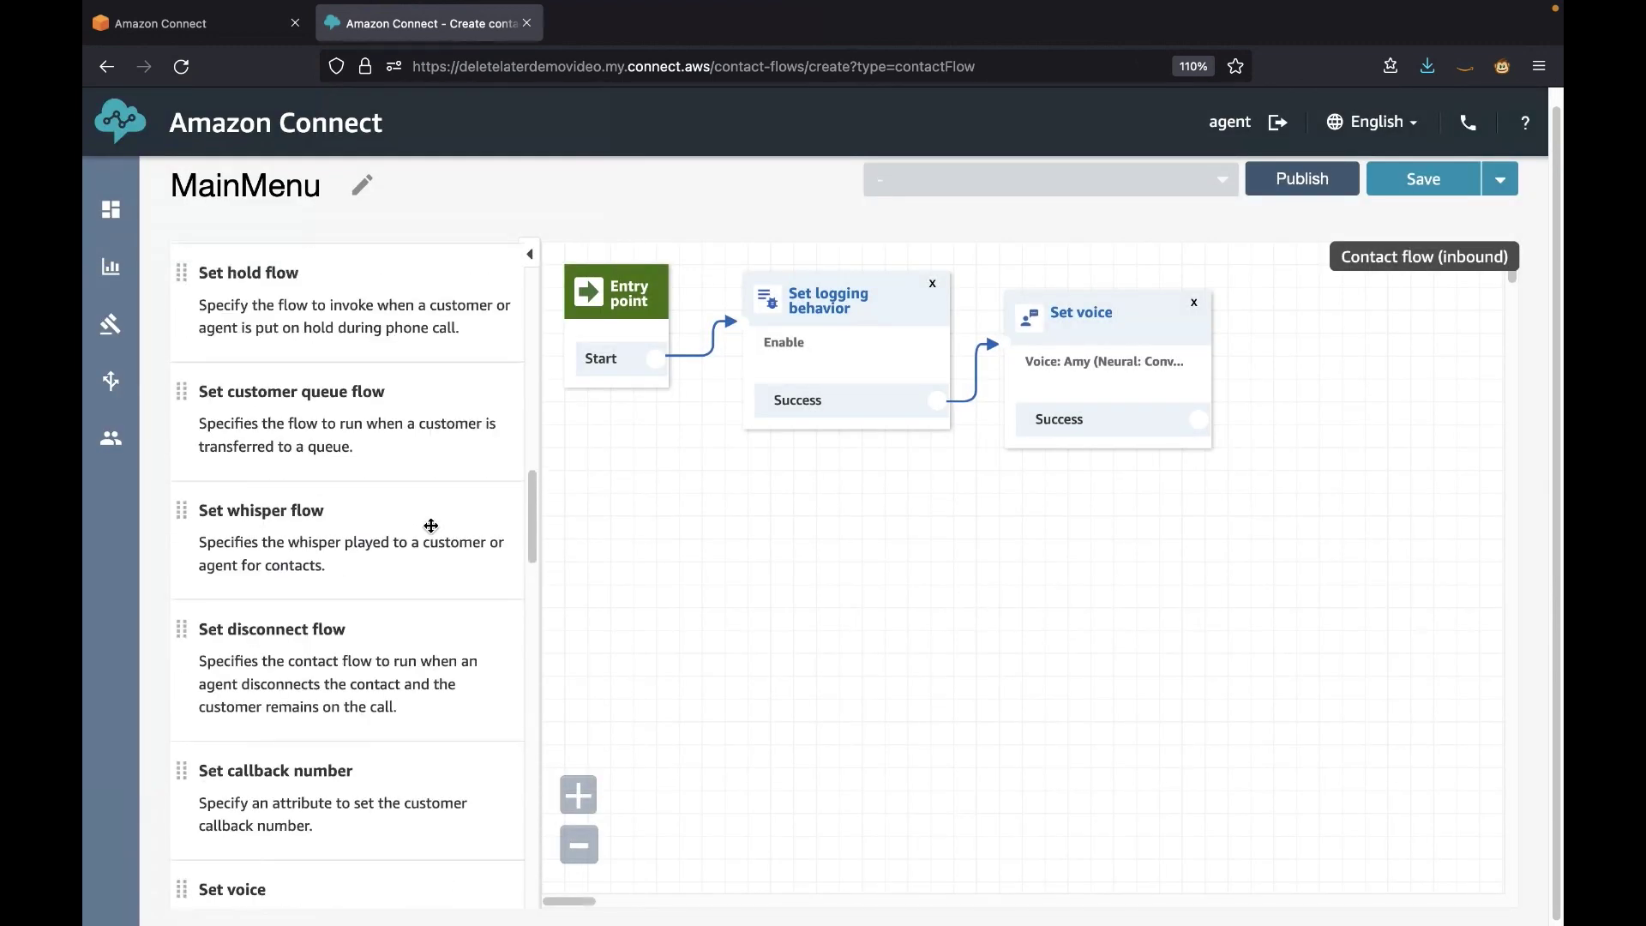
drag(390, 480, 1219, 370)
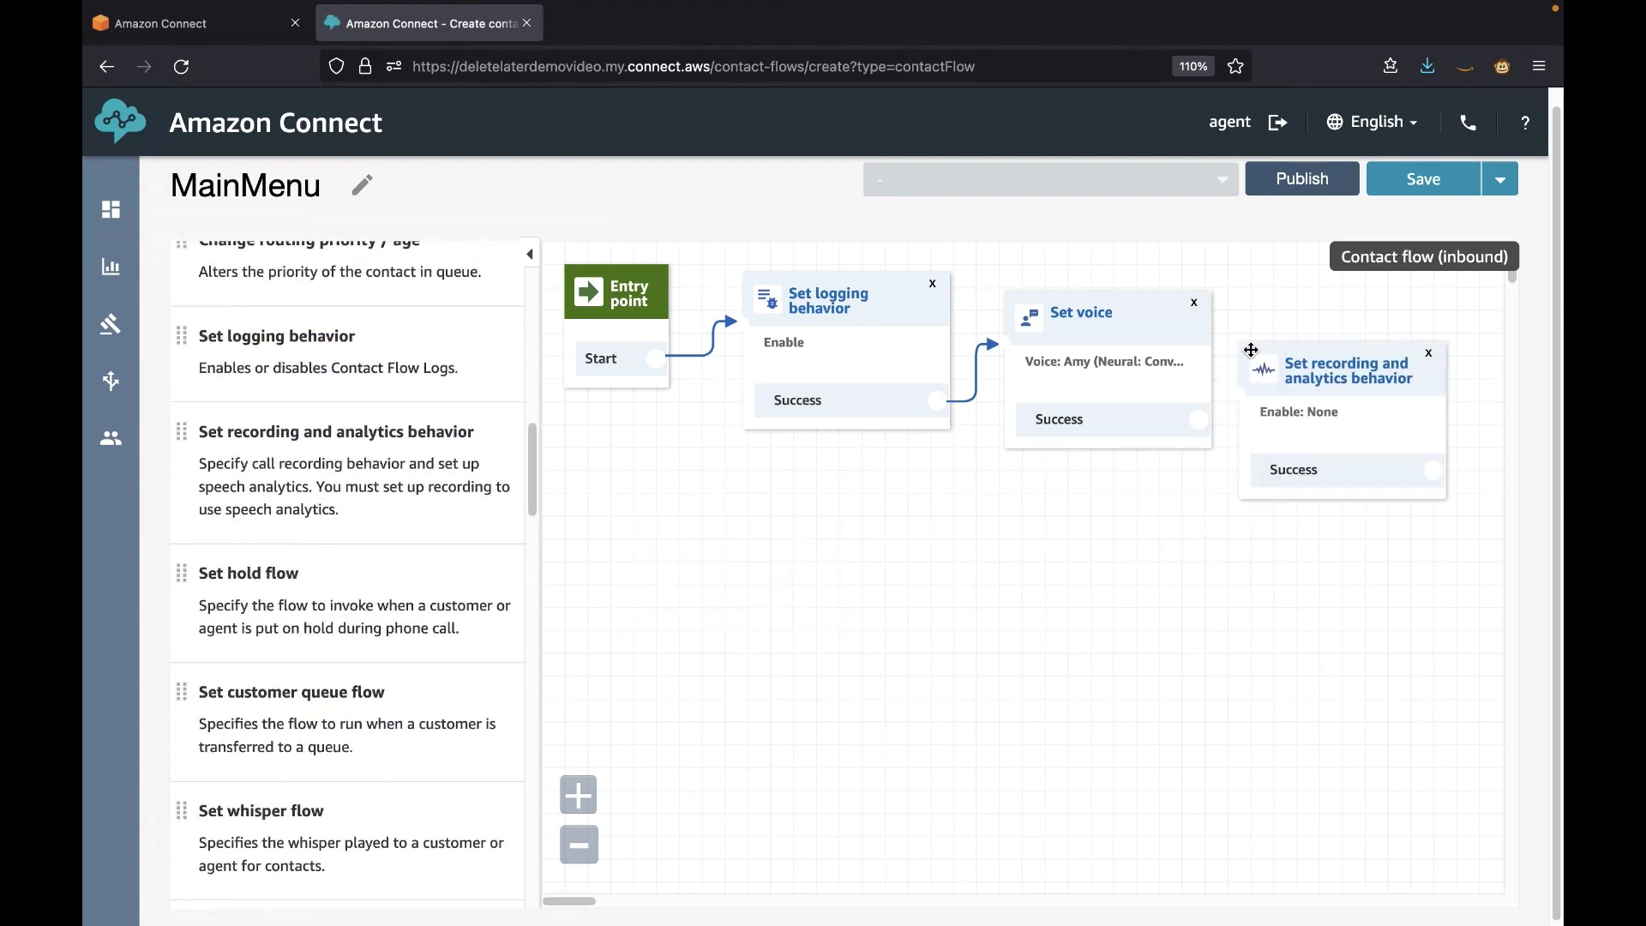
click(1348, 350)
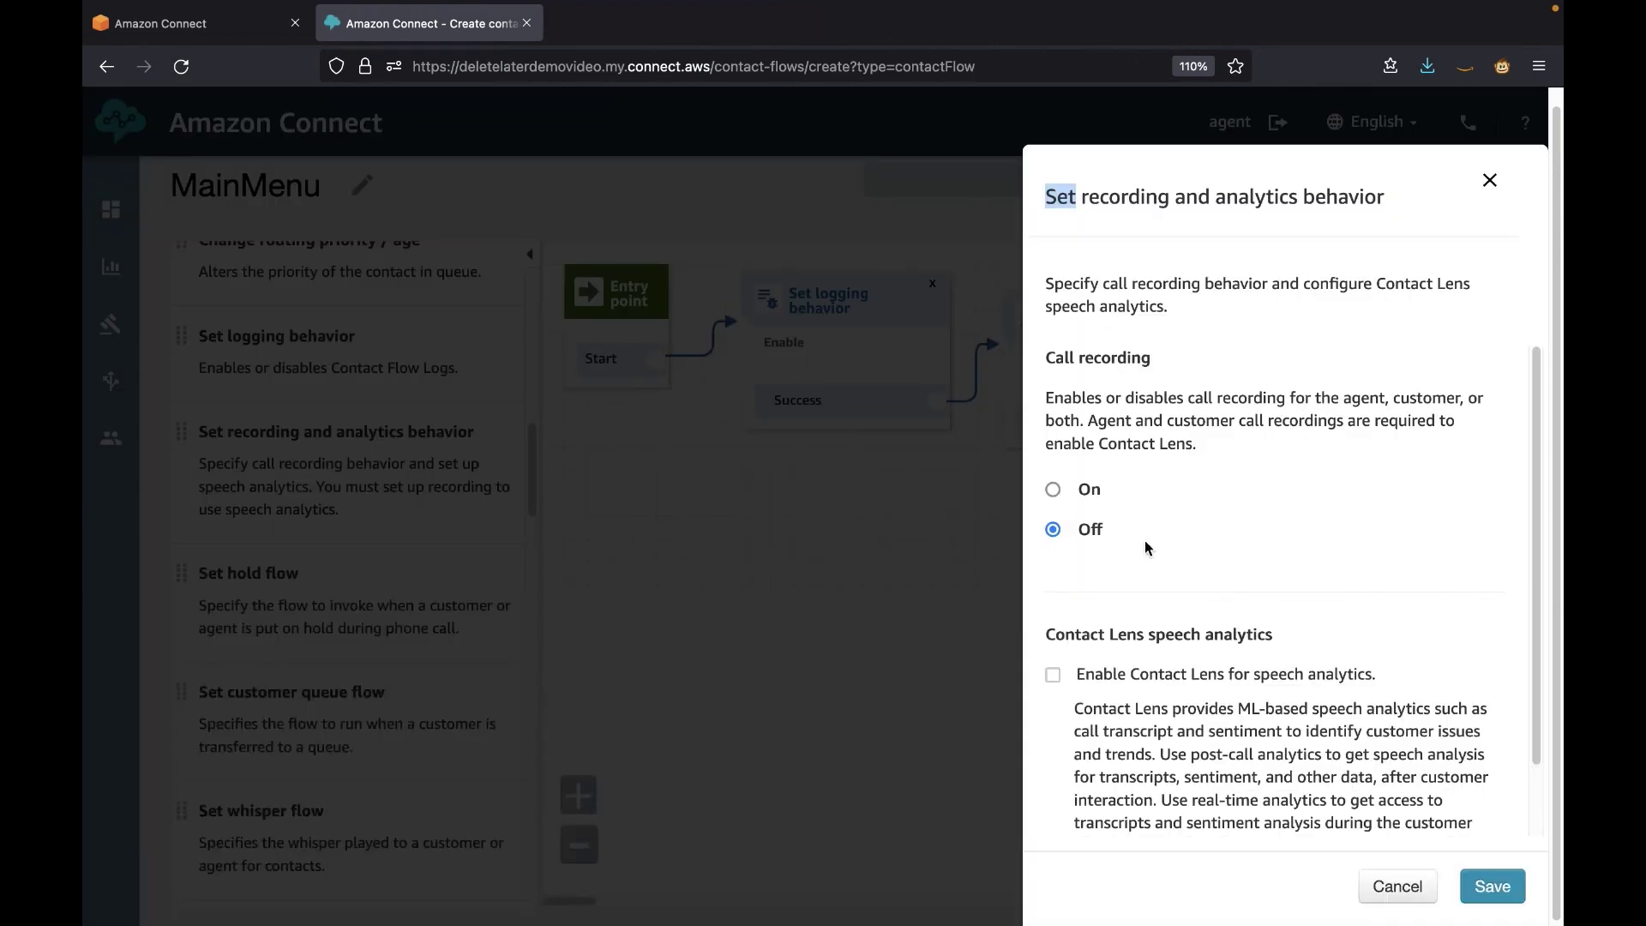
click(1095, 492)
click(1130, 536)
click(1493, 887)
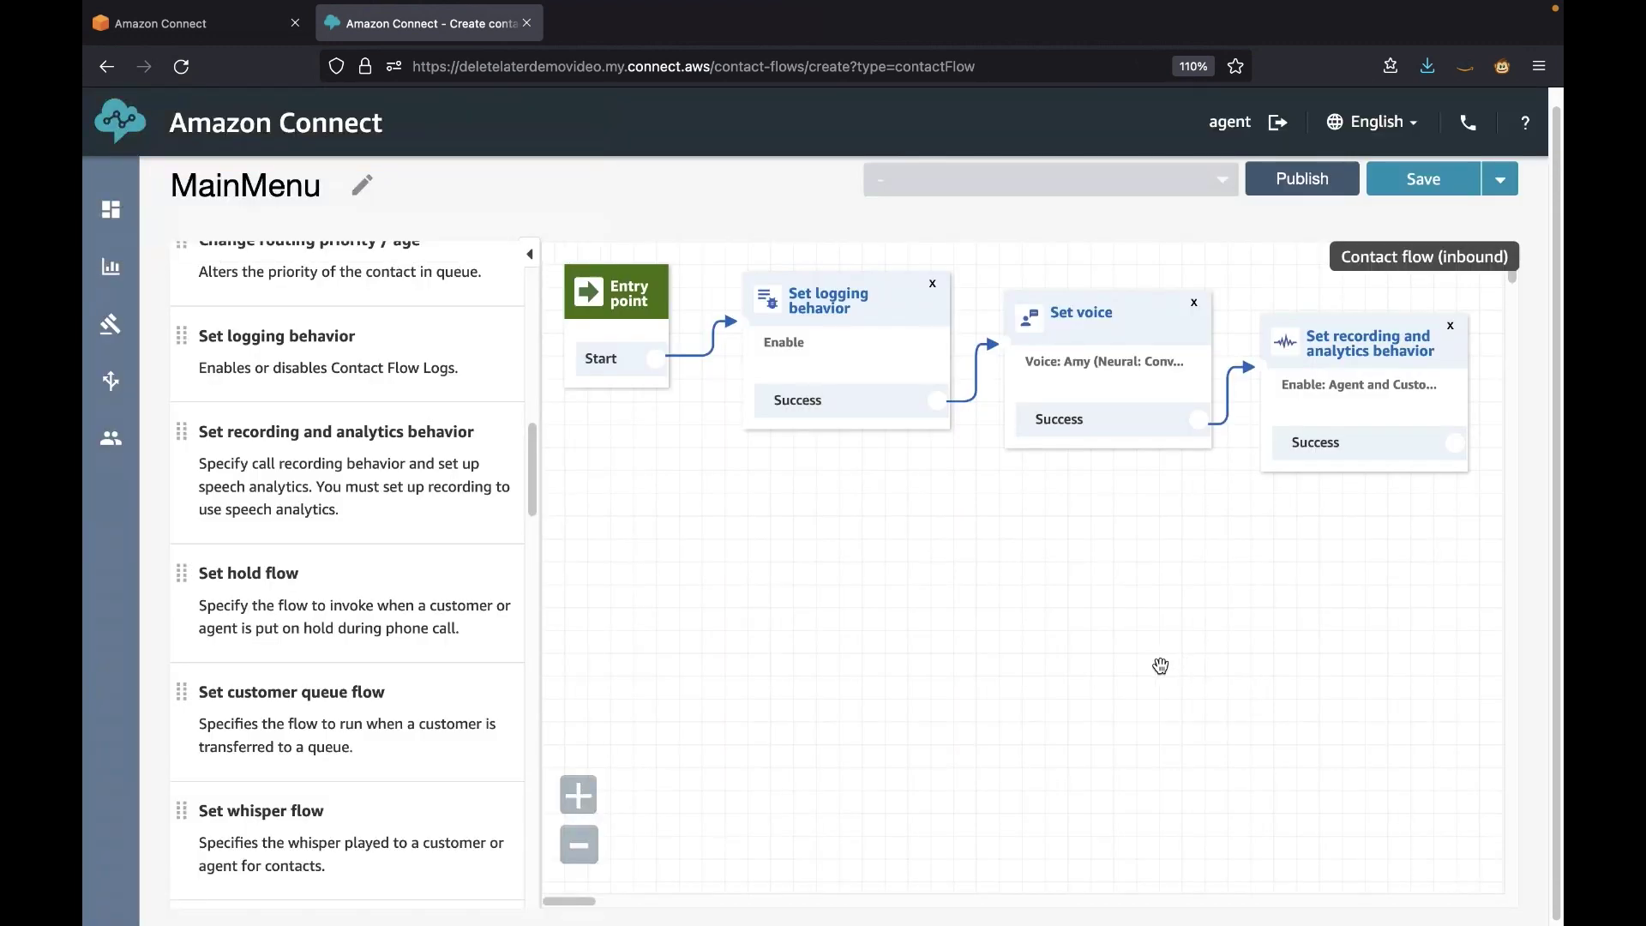
scroll(1161, 667, right, 1)
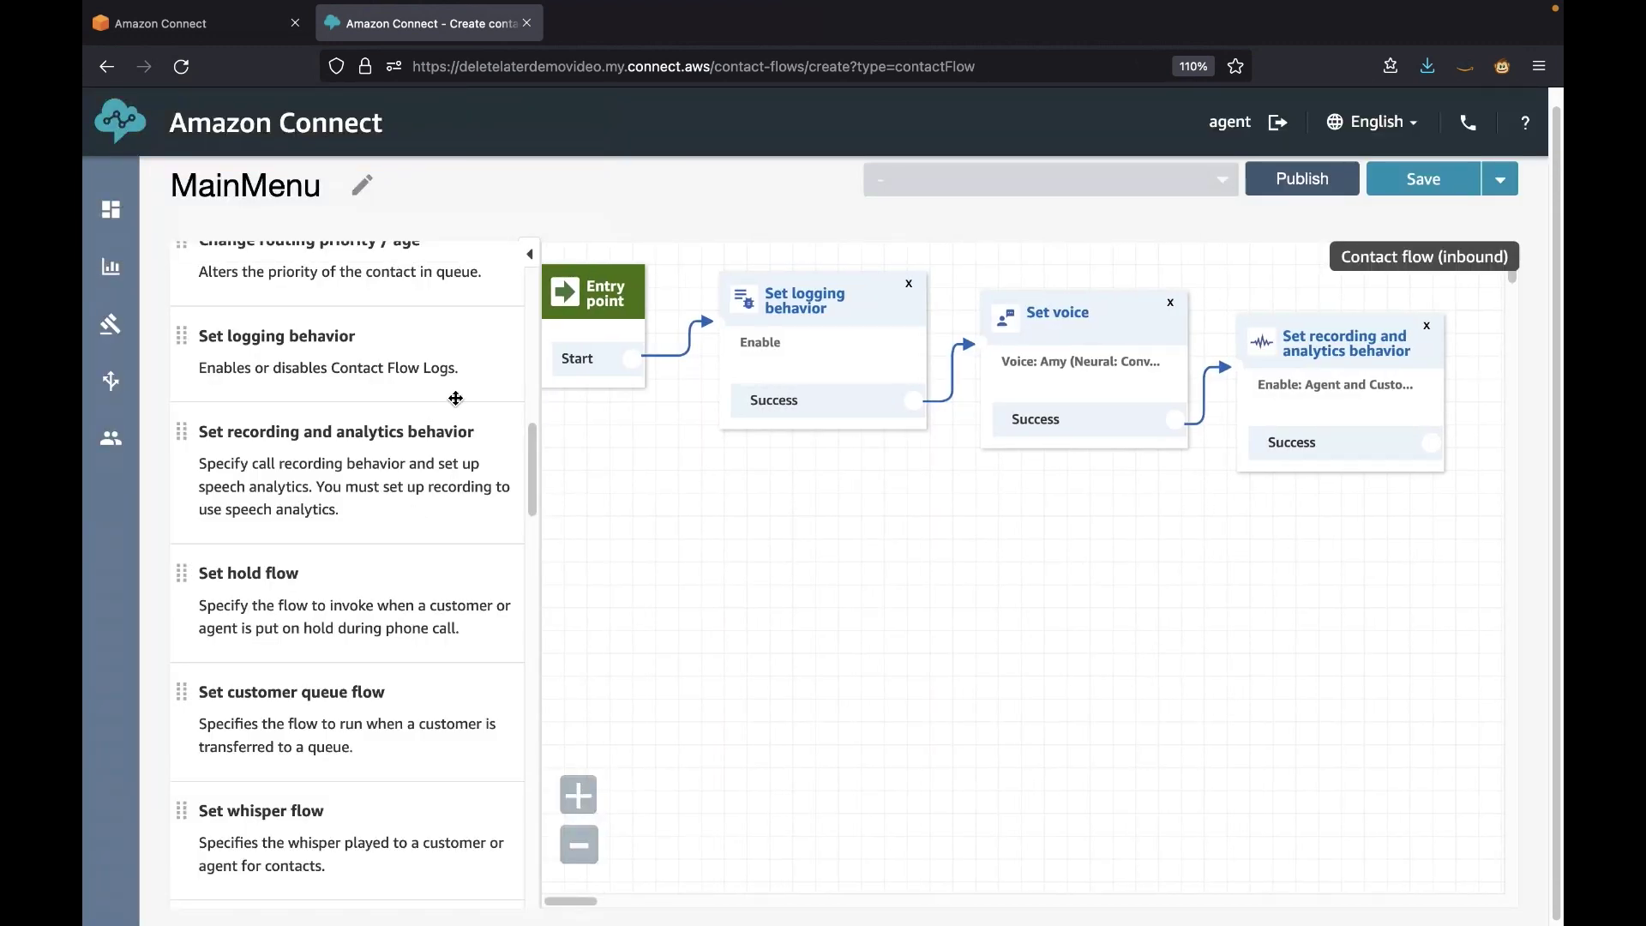
scroll(454, 400, up, 5)
click(237, 440)
Place a Get customer input block, connect recording to it, and review its input options.
scroll(343, 438, up, 5)
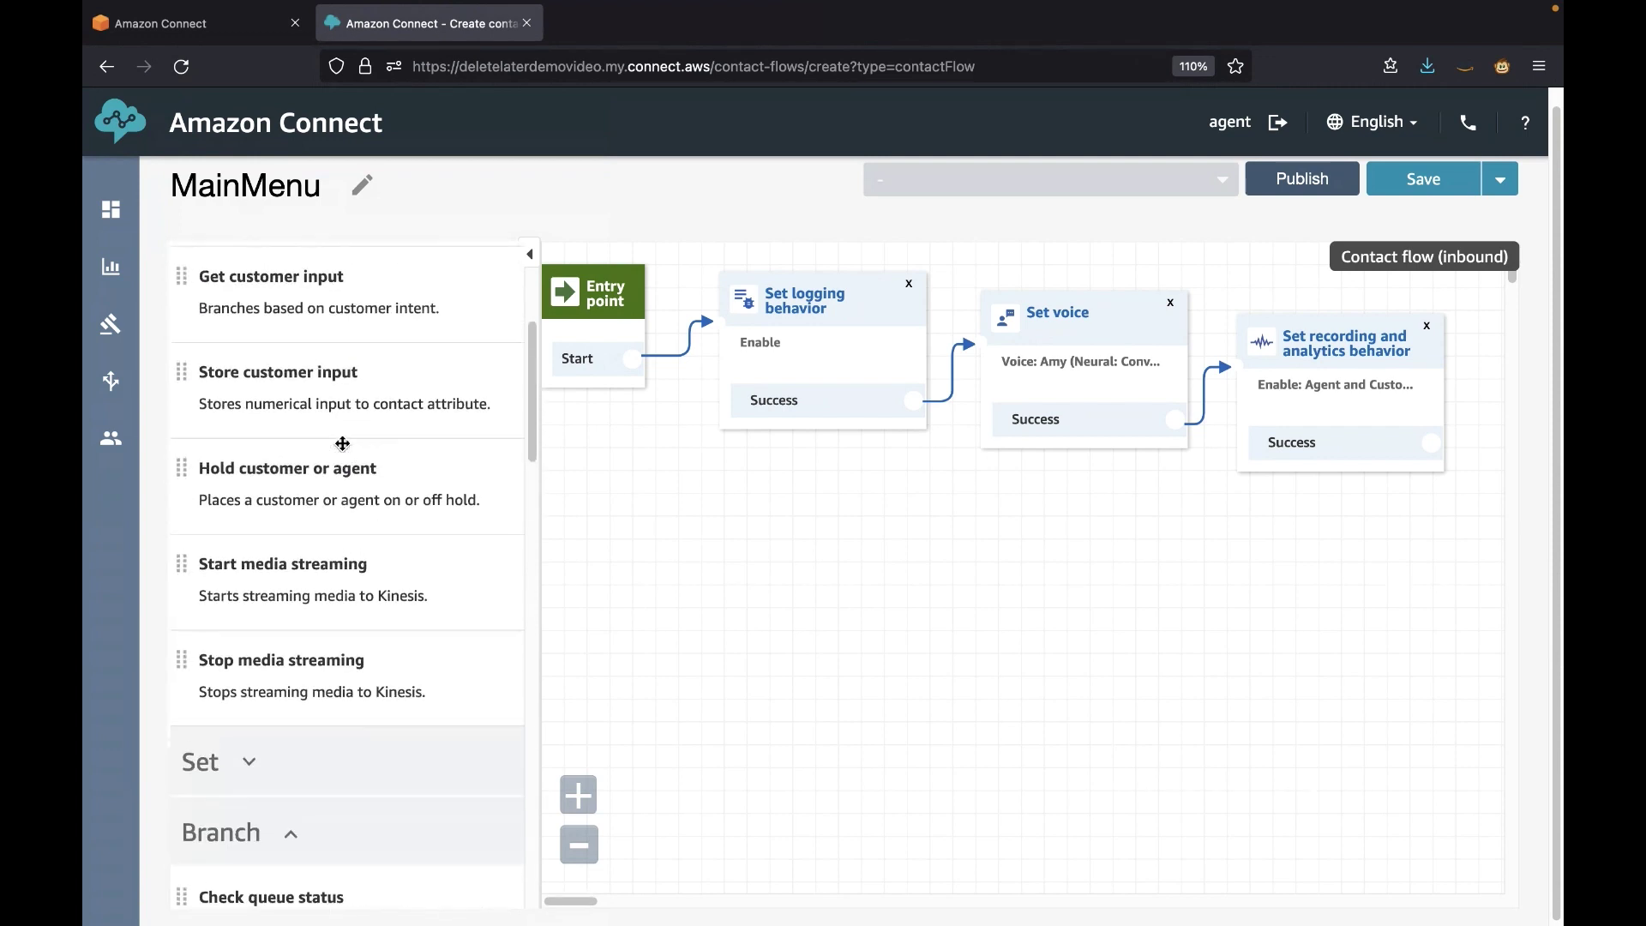
drag(301, 403, 651, 549)
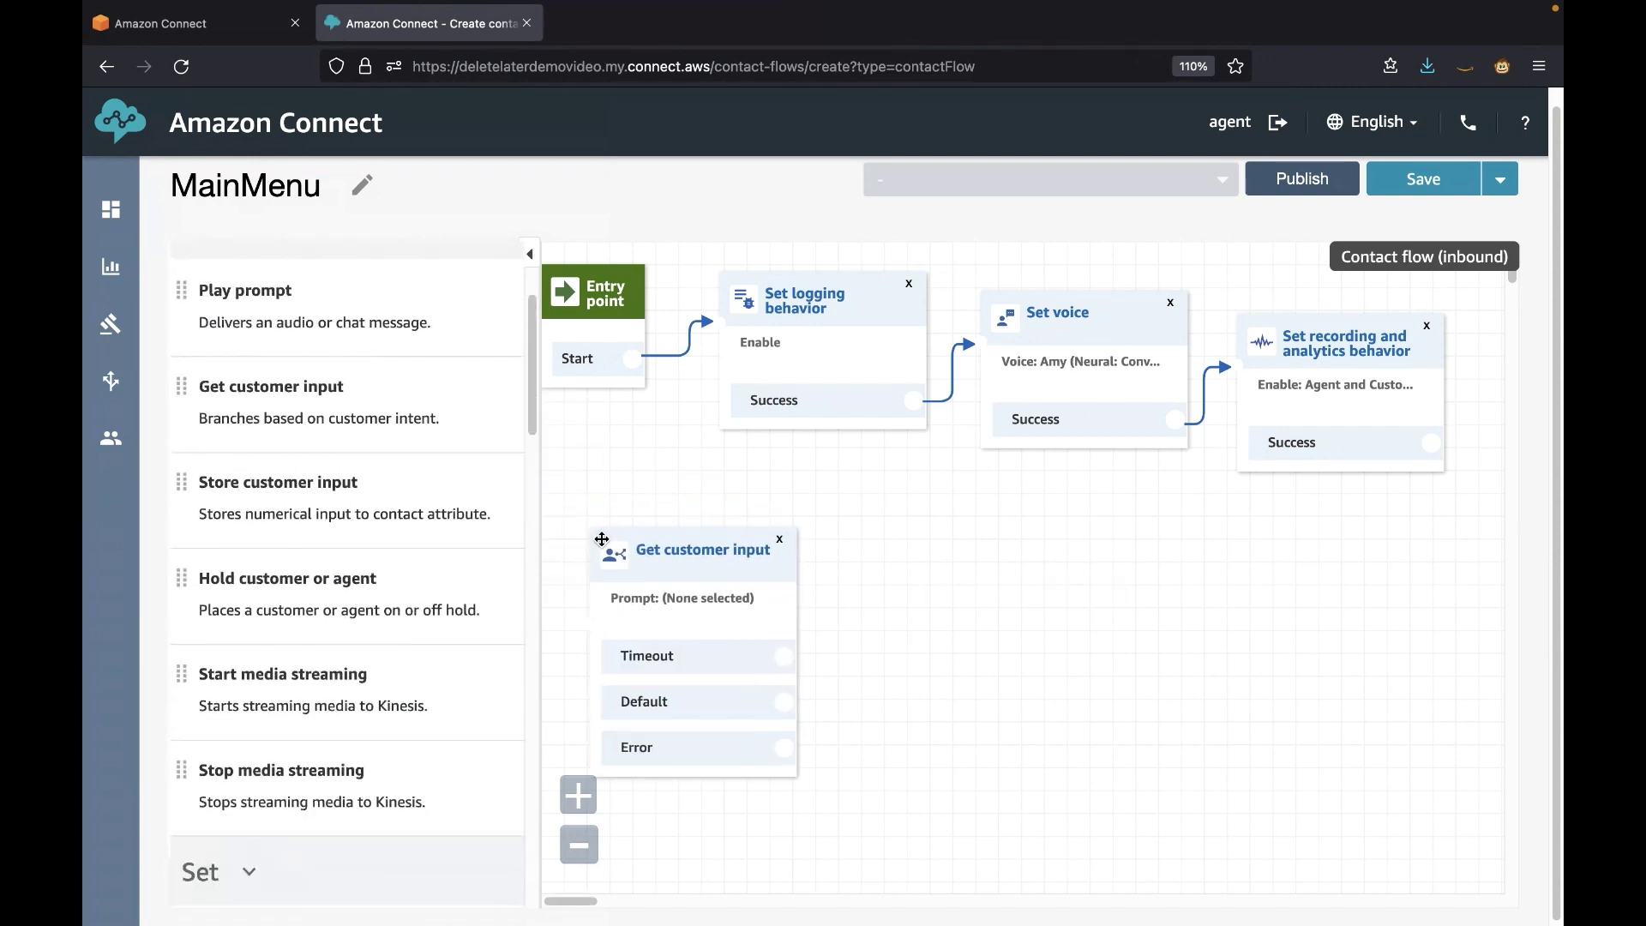
drag(1431, 443, 614, 558)
click(670, 554)
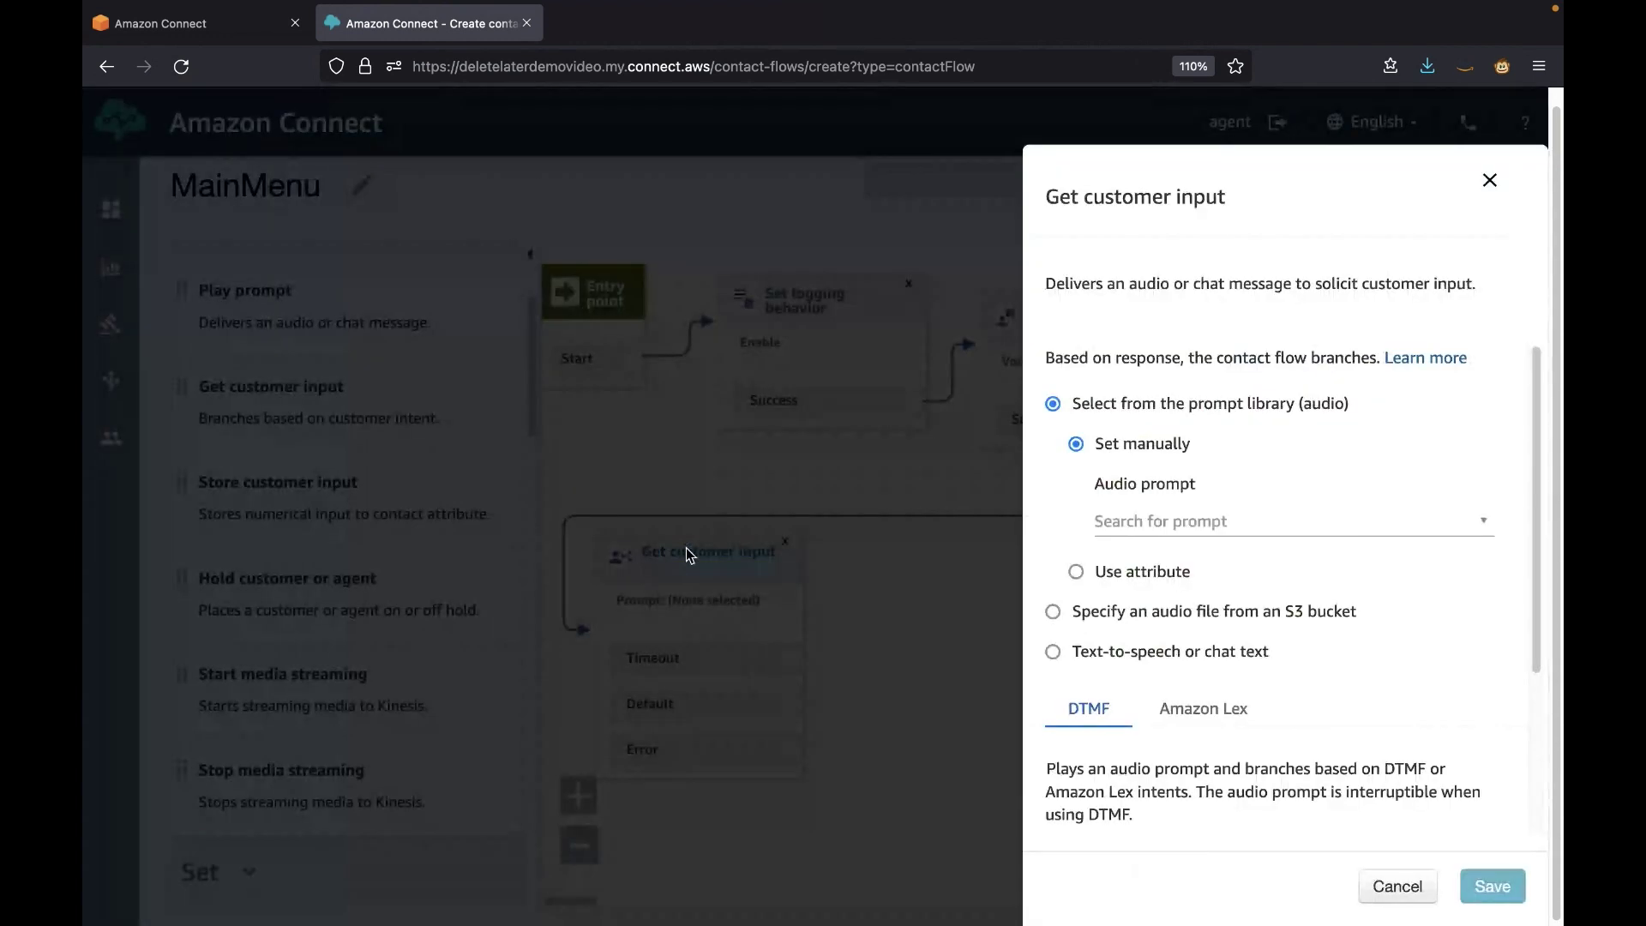
scroll(1132, 643, down, 3)
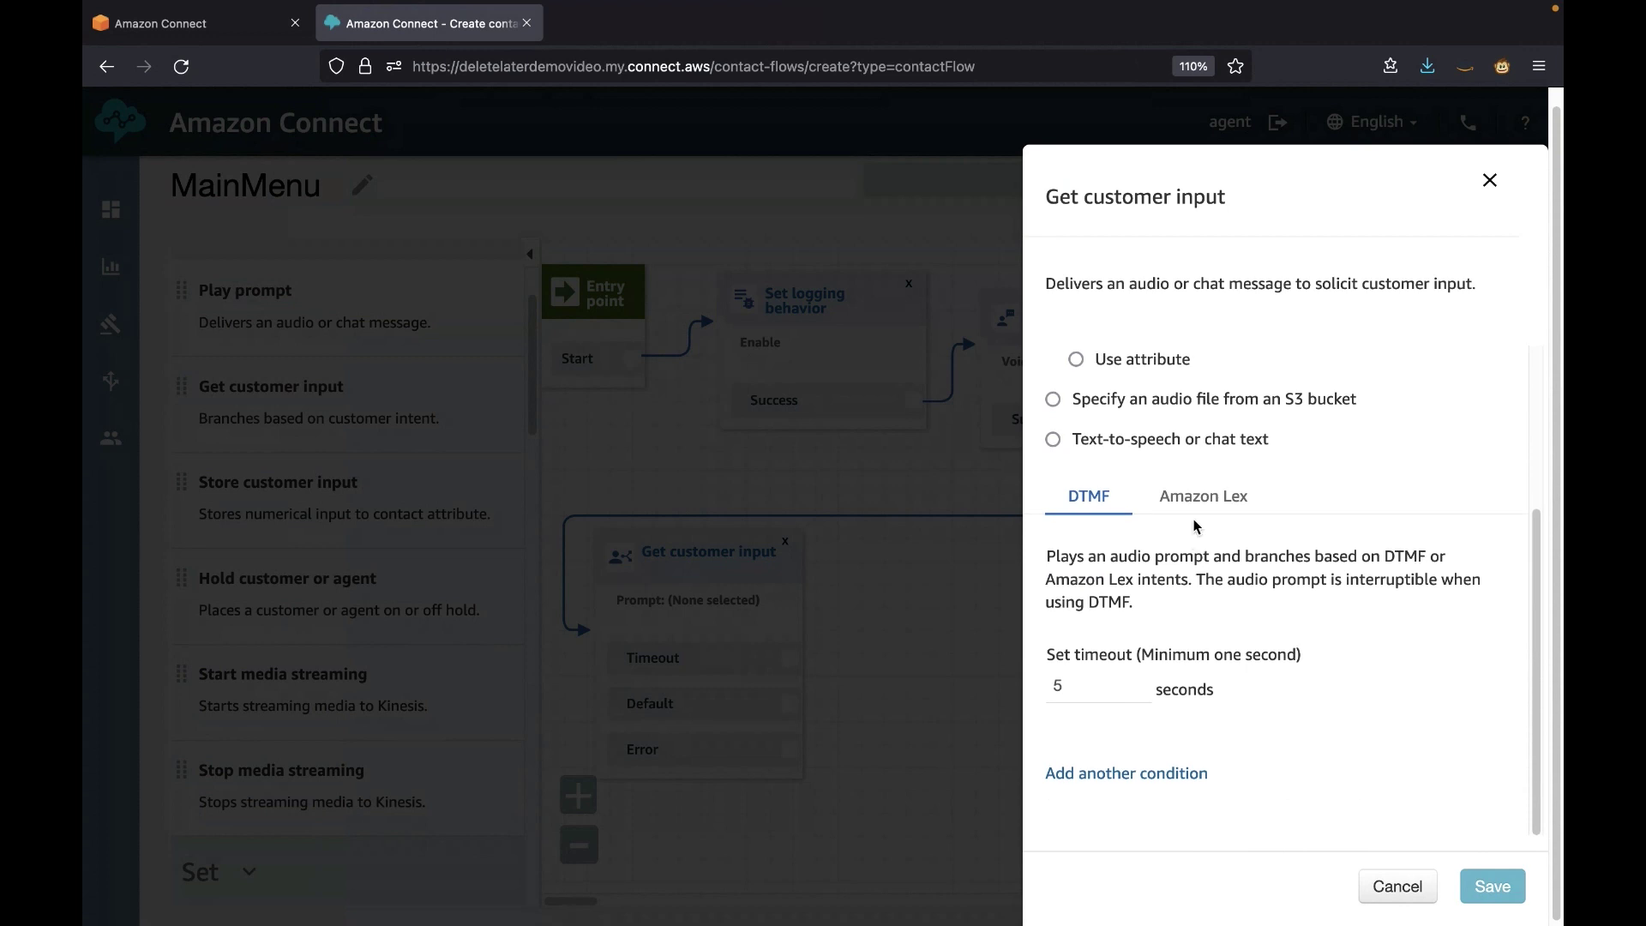
click(1202, 506)
scroll(1106, 481, down, 1)
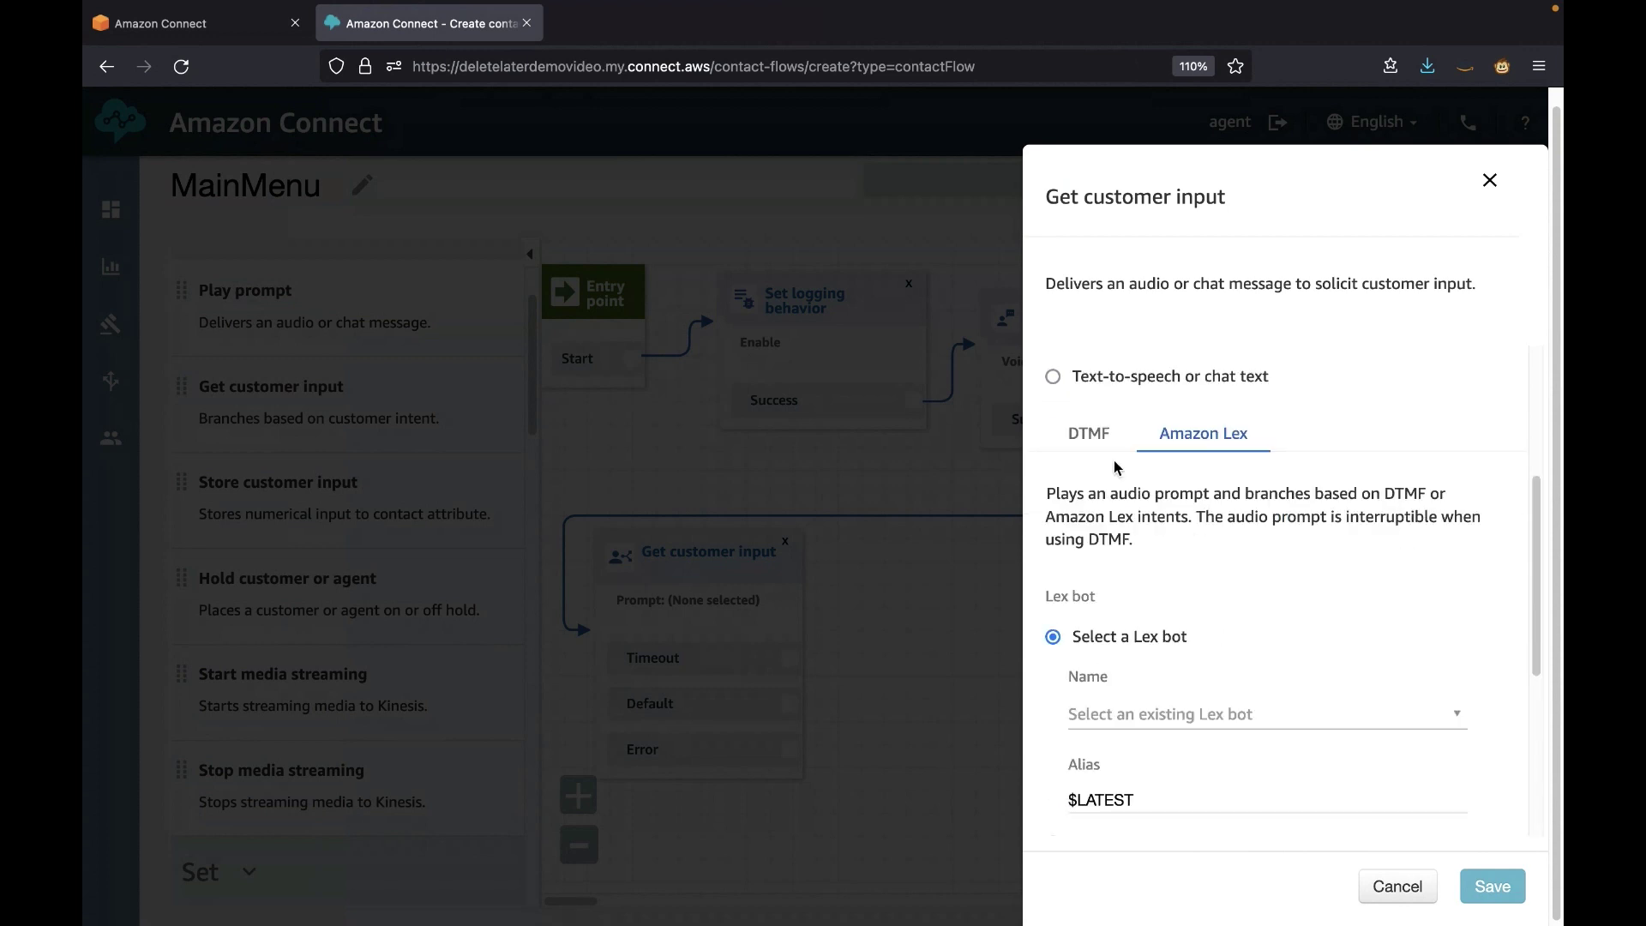
click(1103, 440)
scroll(1144, 472, up, 4)
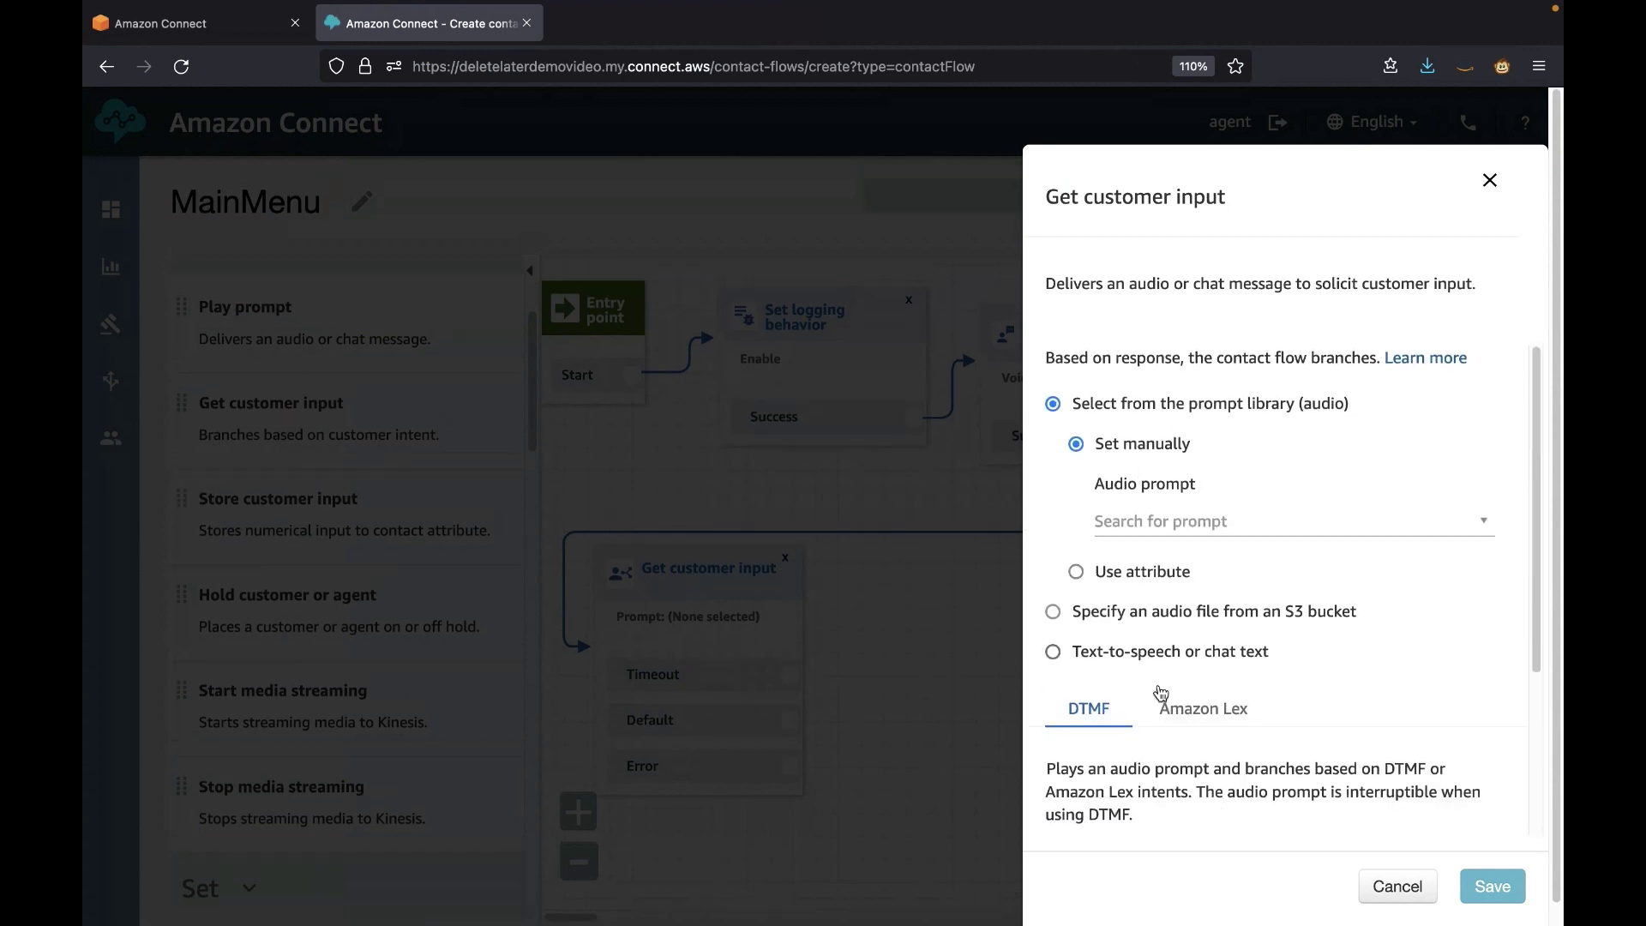
Set the text-to-speech prompt 'Hi, thank you for calling AnyCompany' and add a menu option.
click(1147, 656)
click(1139, 590)
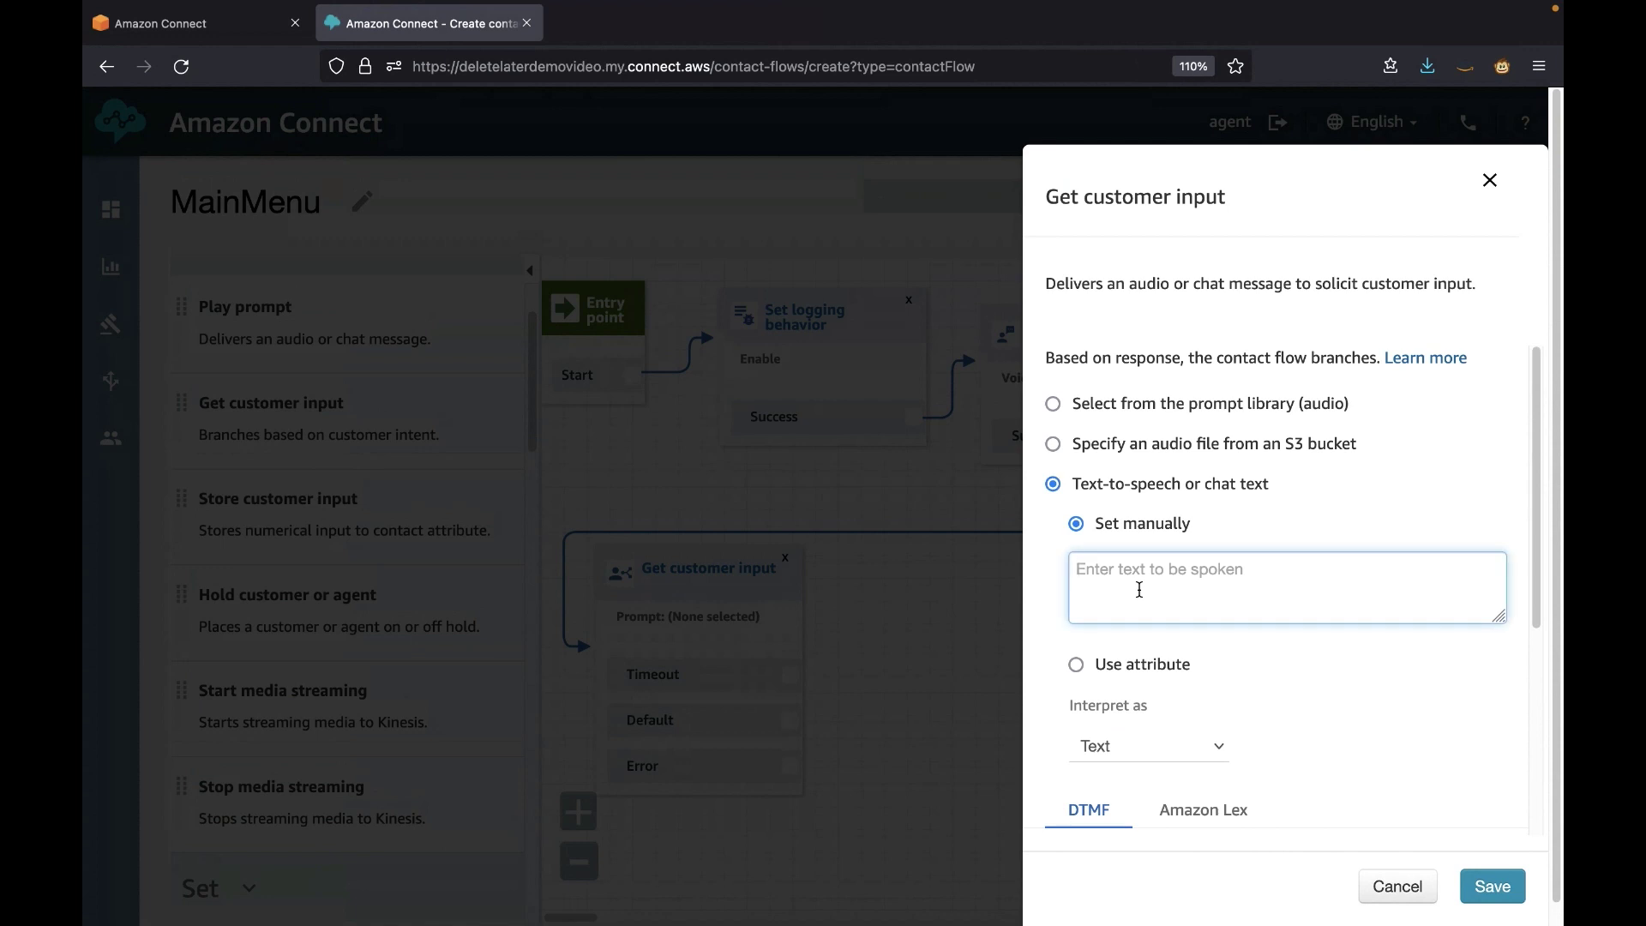
scroll(1257, 746, down, 5)
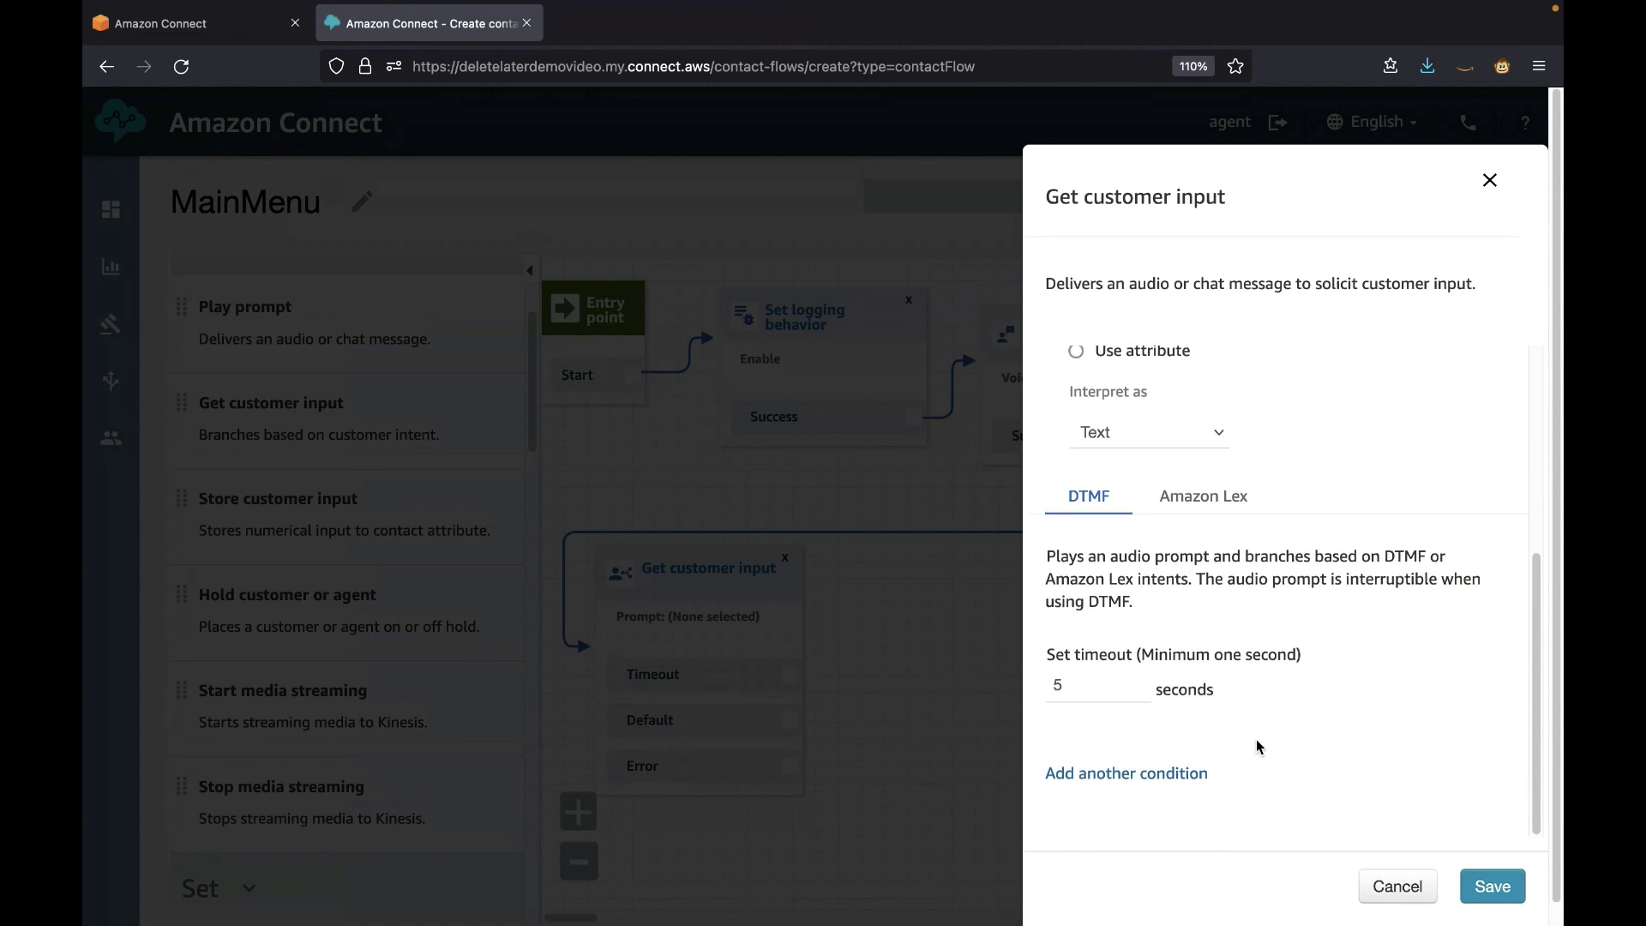
scroll(1257, 743, up, 1)
scroll(1257, 746, up, 2)
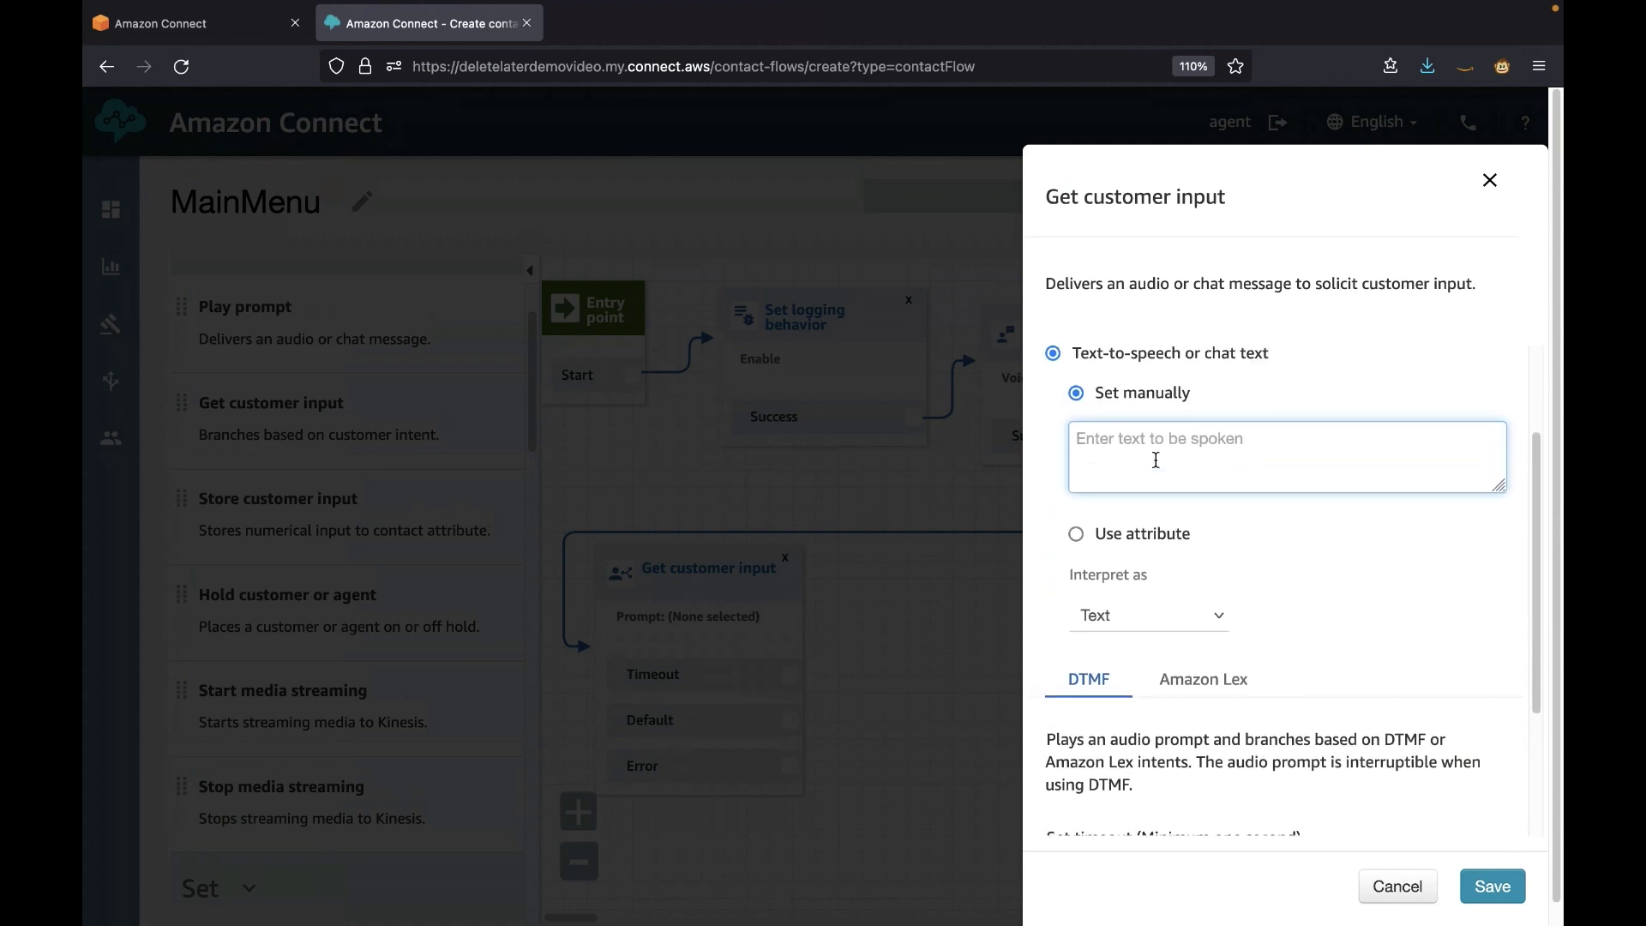
text(Hi thank you for calling AnyComp)
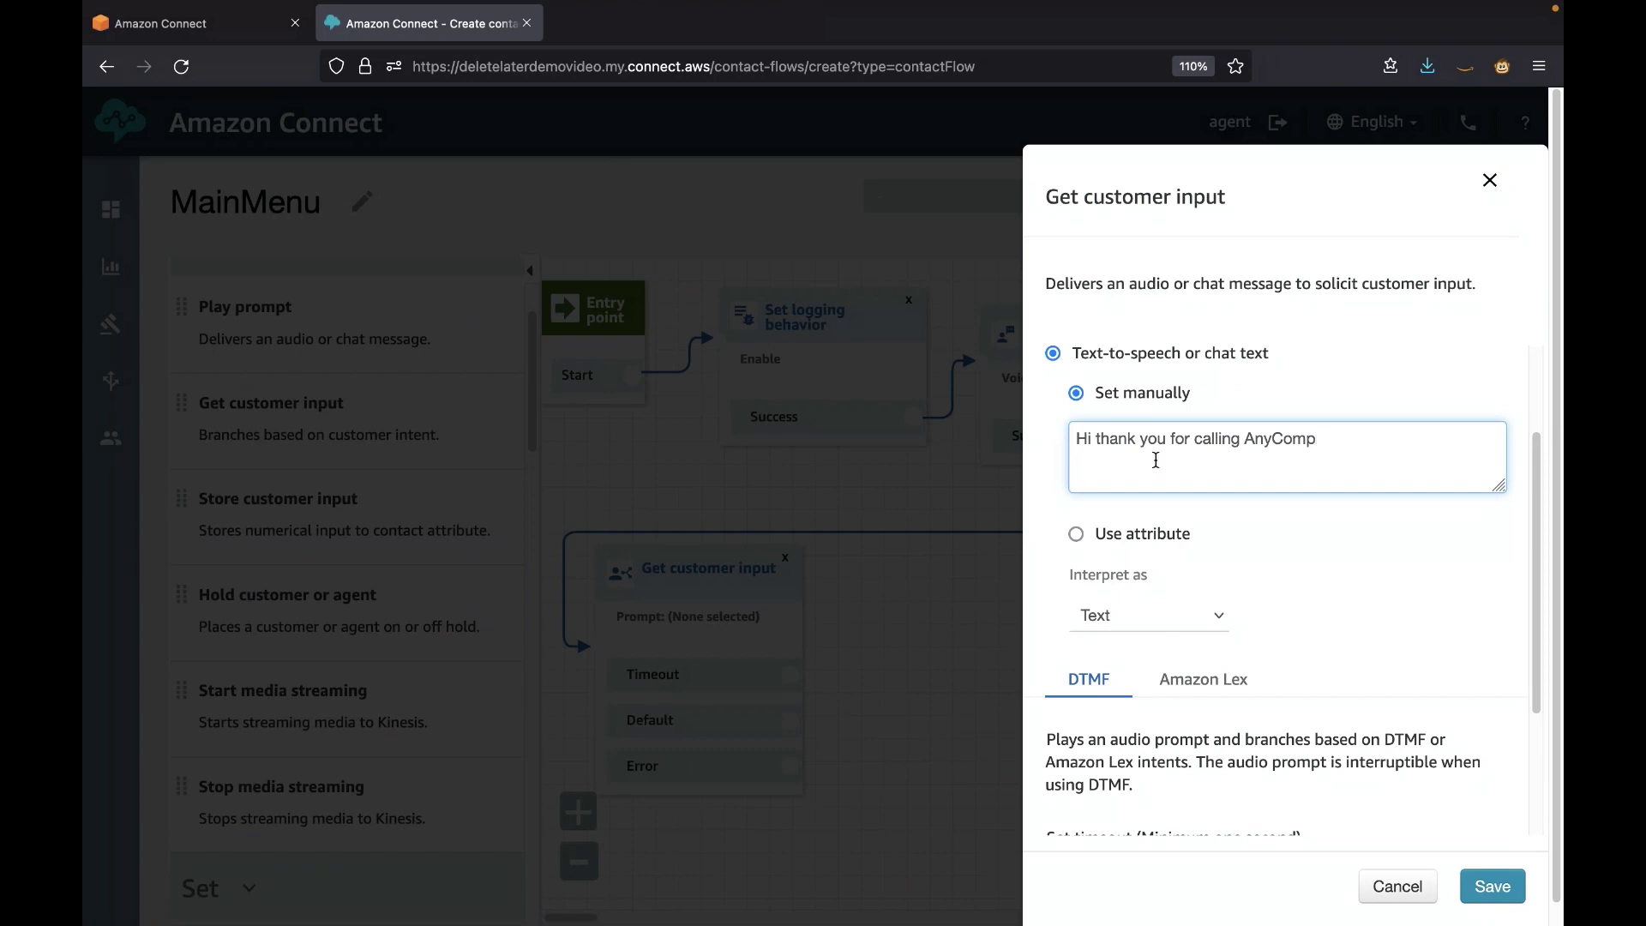
scroll(1321, 532, down, 1)
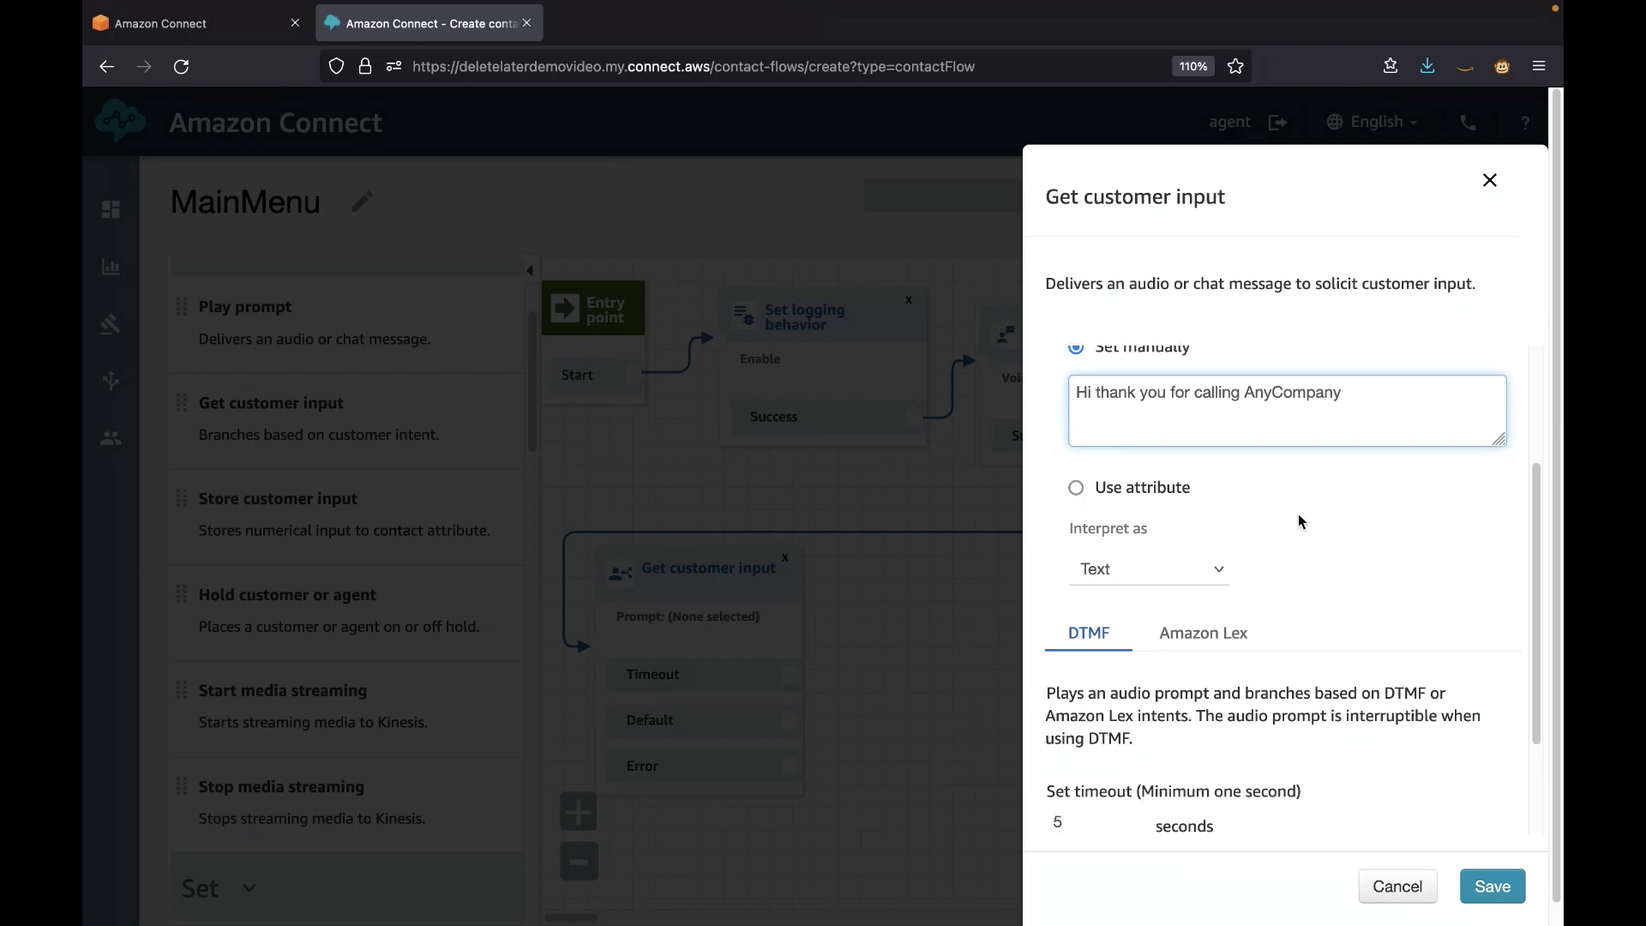
text(,)
scroll(1281, 755, down, 3)
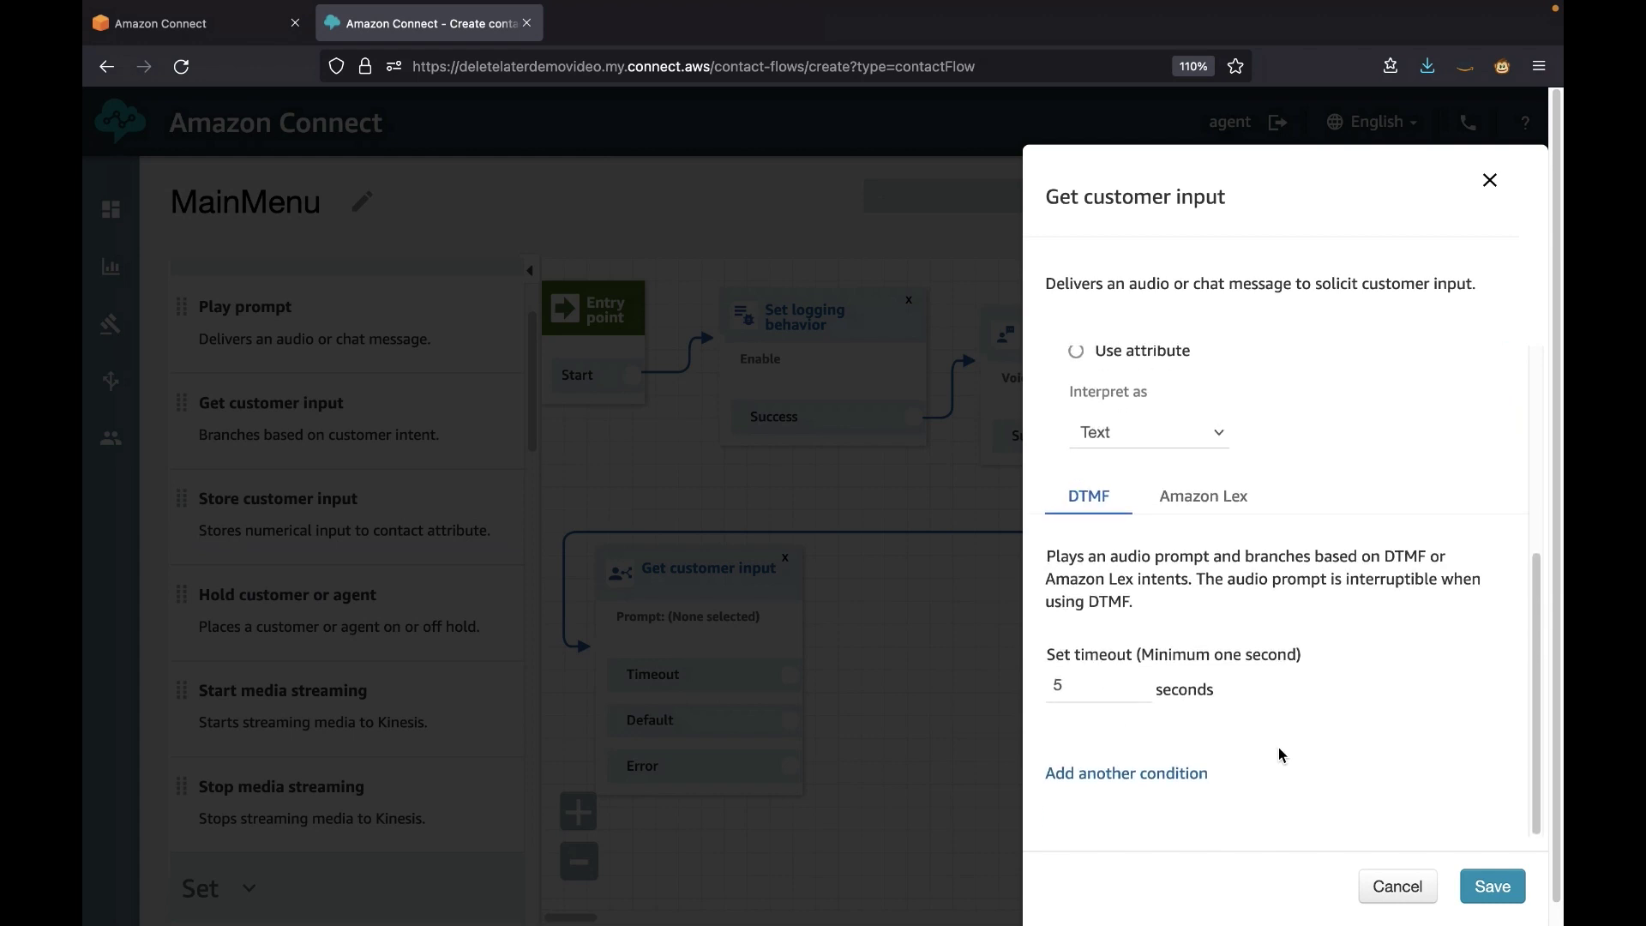
scroll(1281, 754, up, 5)
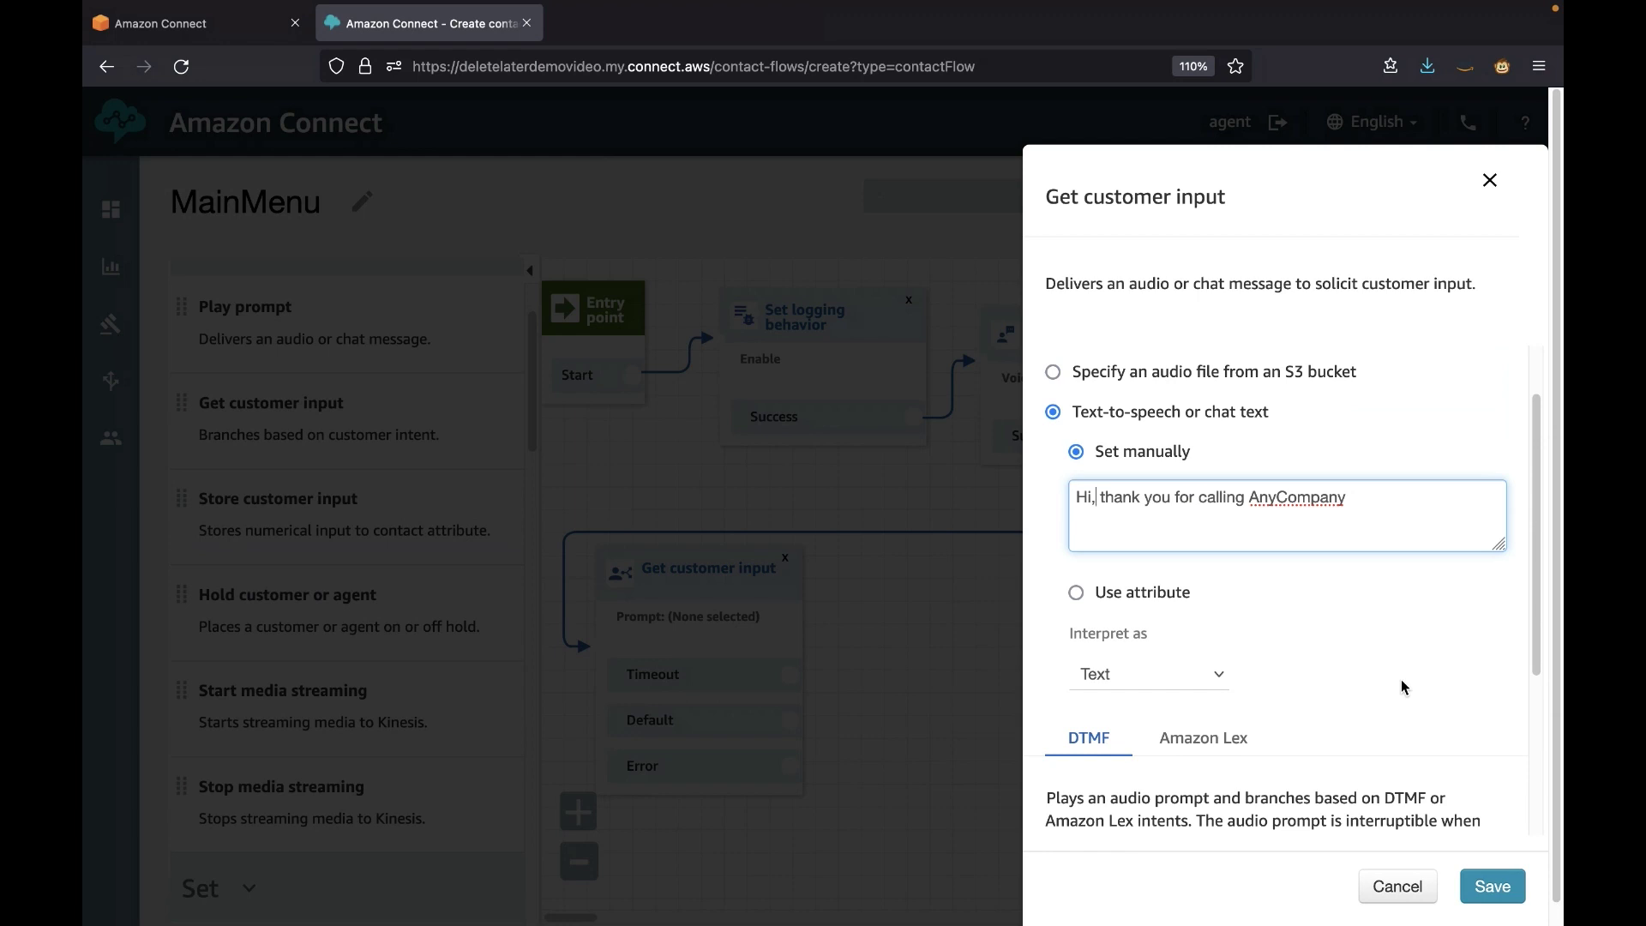
scroll(1402, 687, down, 5)
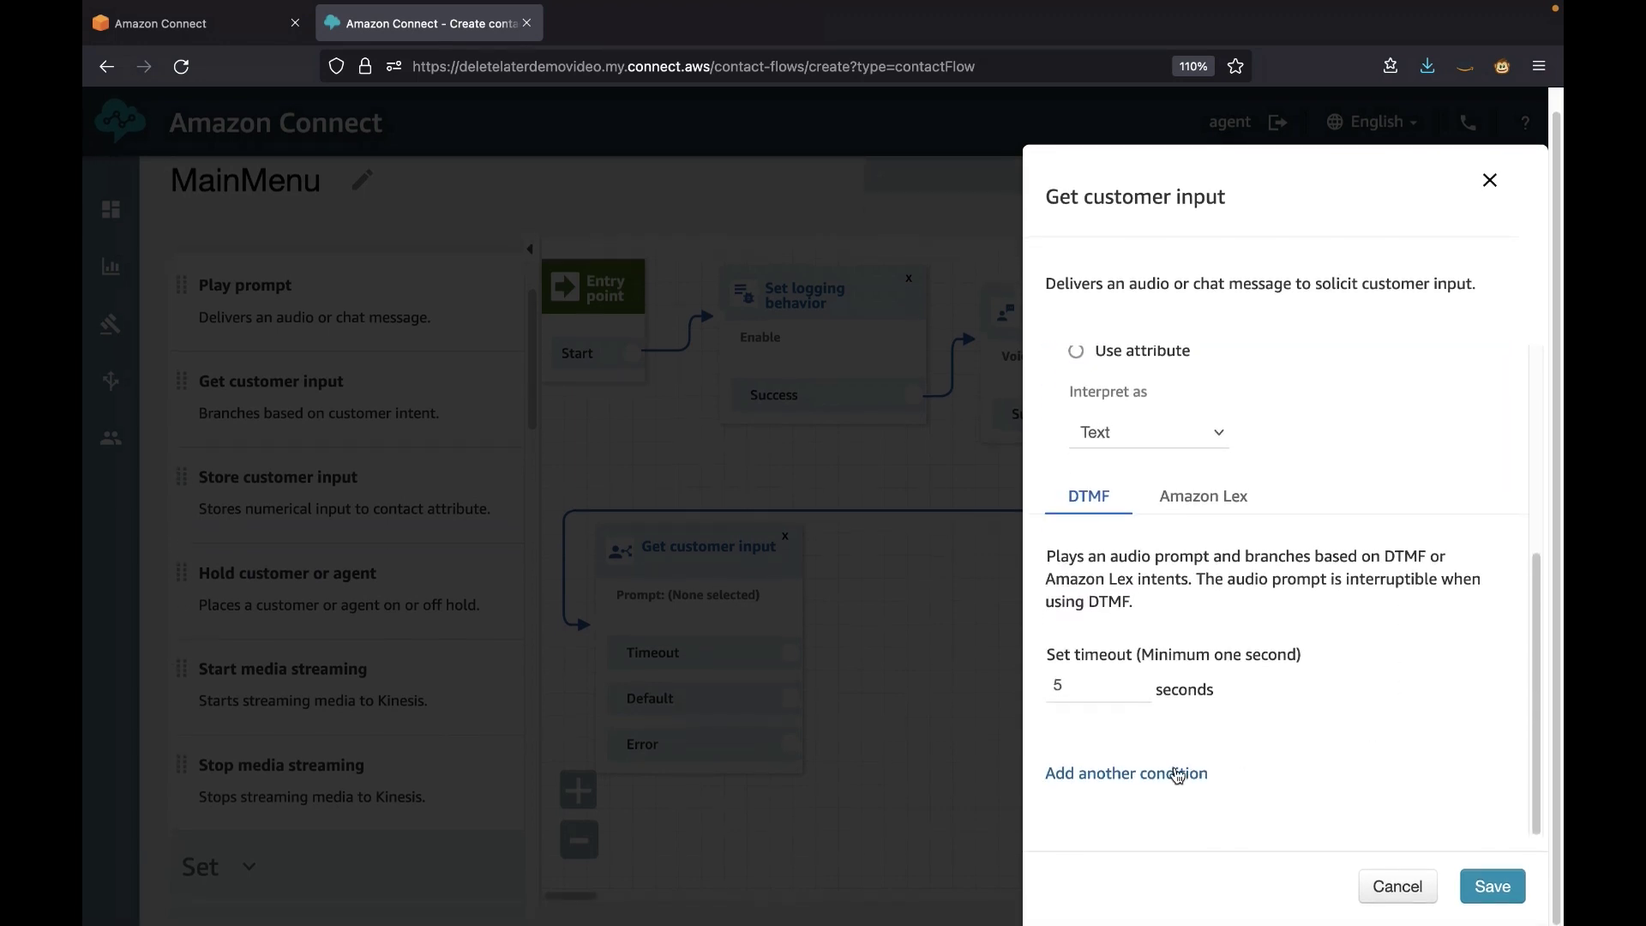
click(1184, 774)
Give the new option value 5 and end the greeting with a period.
click(1138, 708)
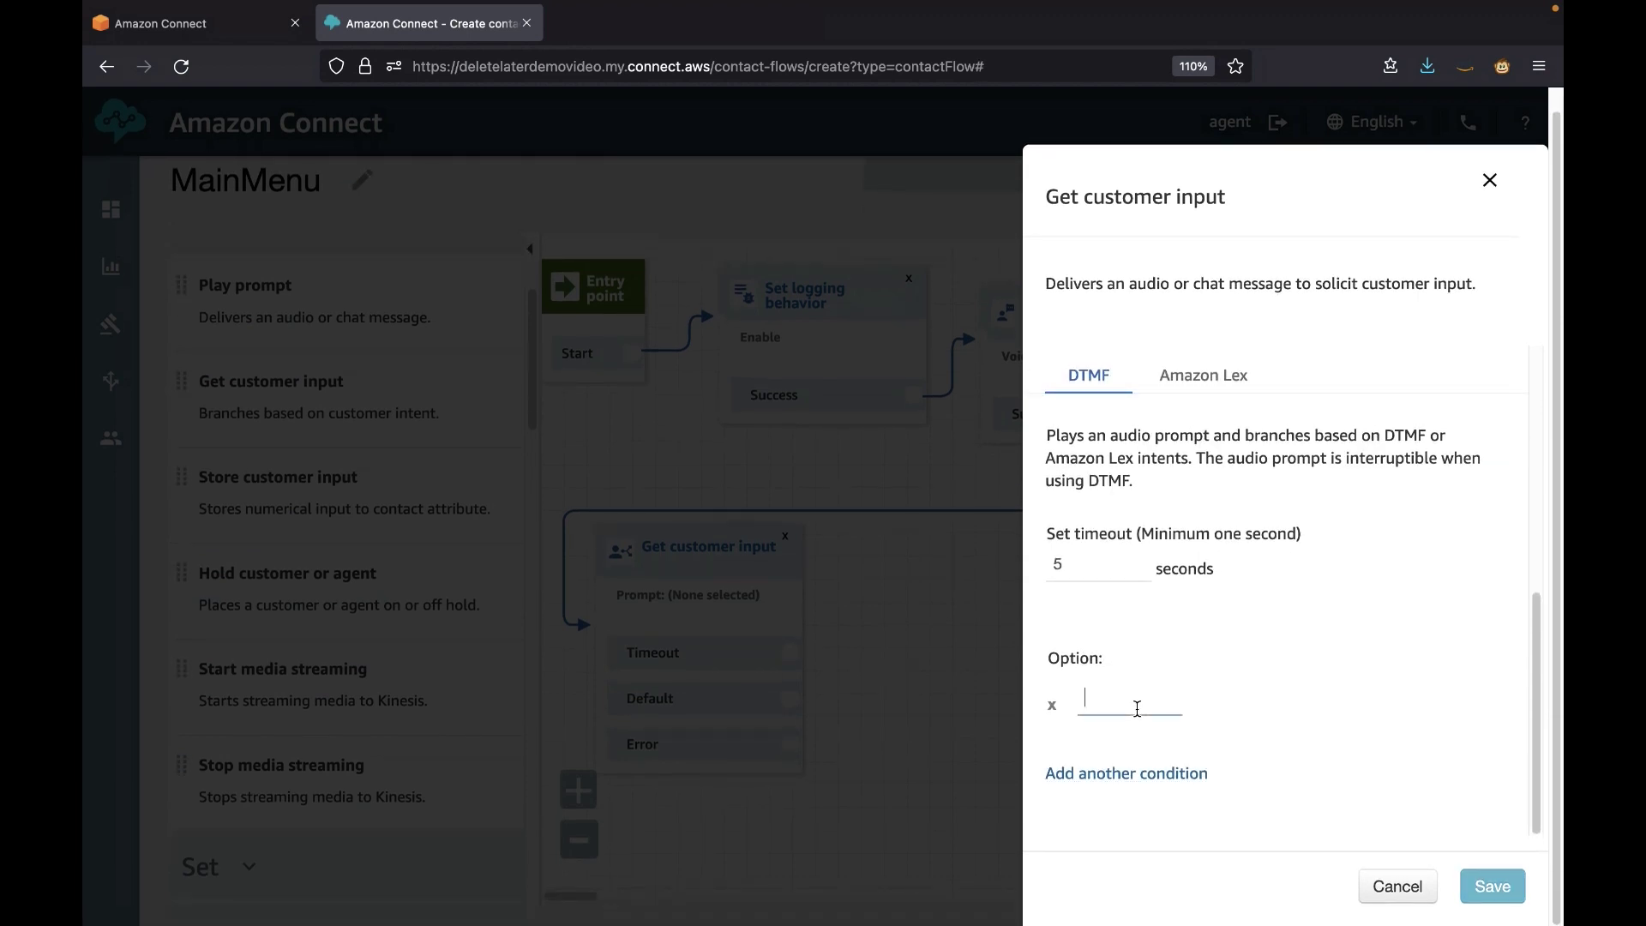
text(5)
scroll(1386, 558, up, 5)
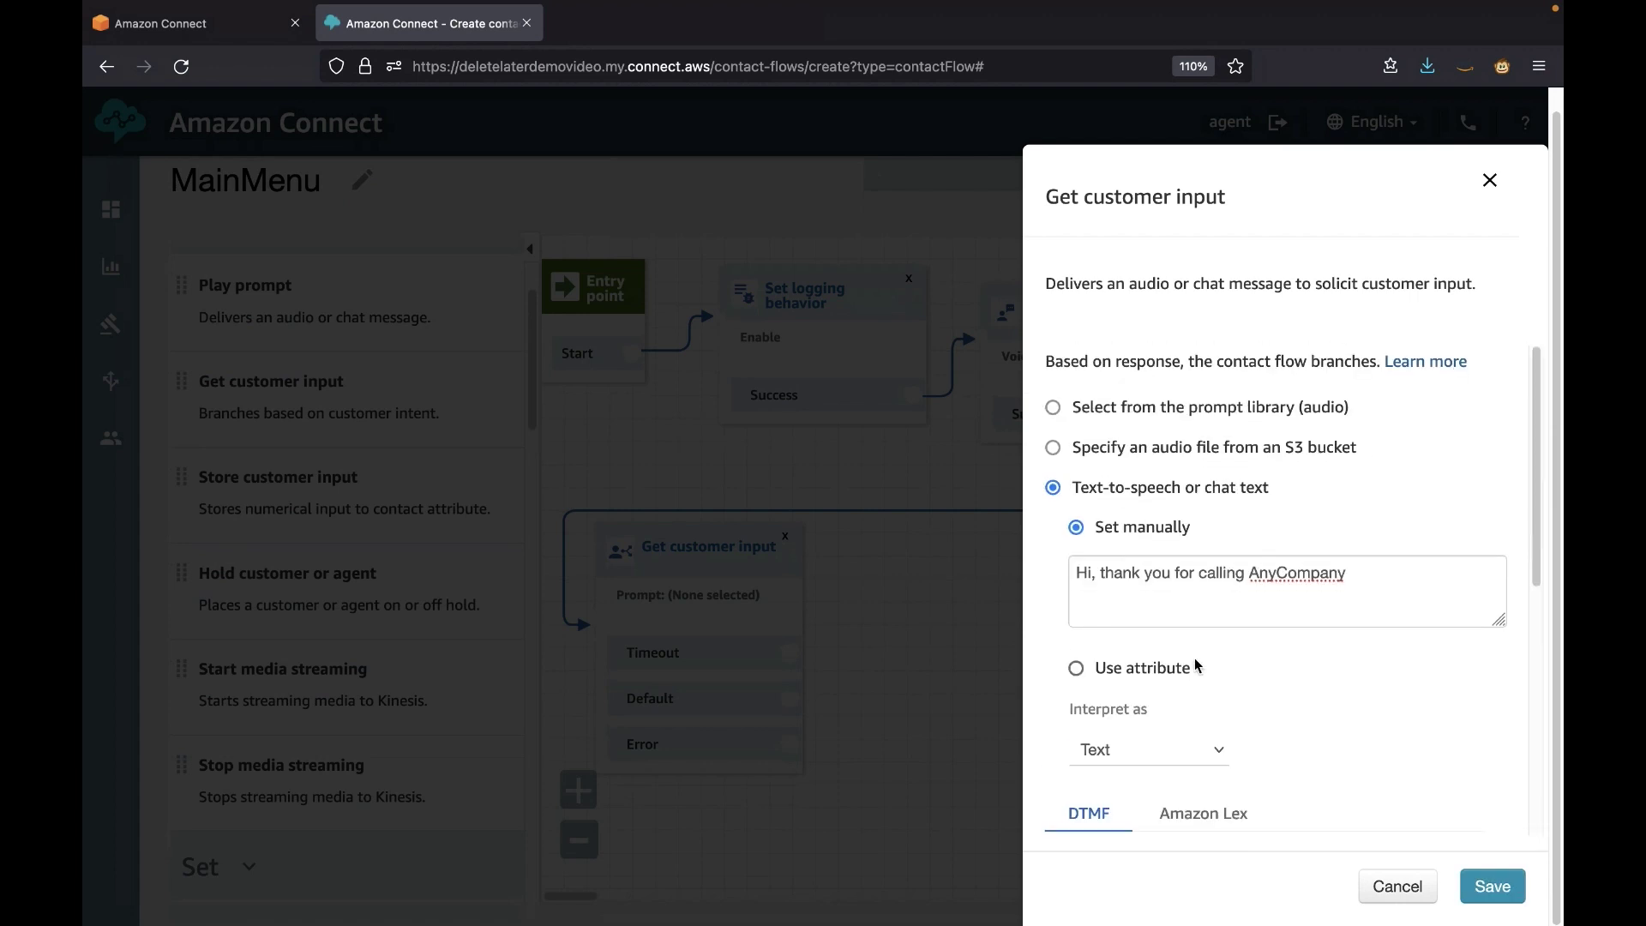
click(1383, 569)
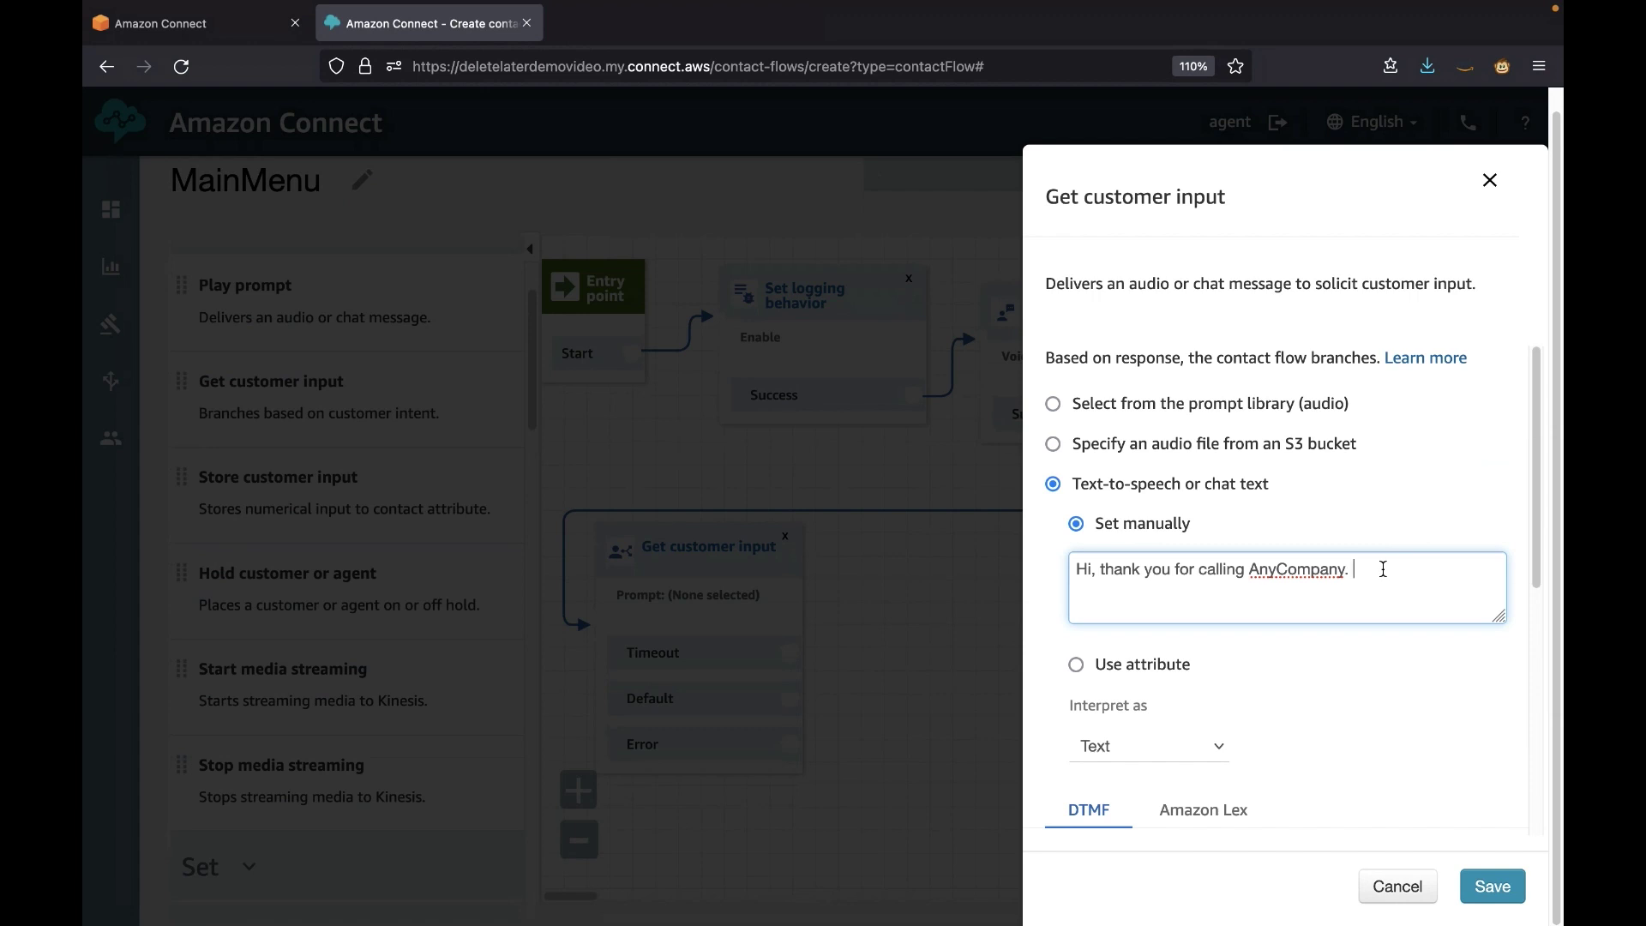
click(1490, 184)
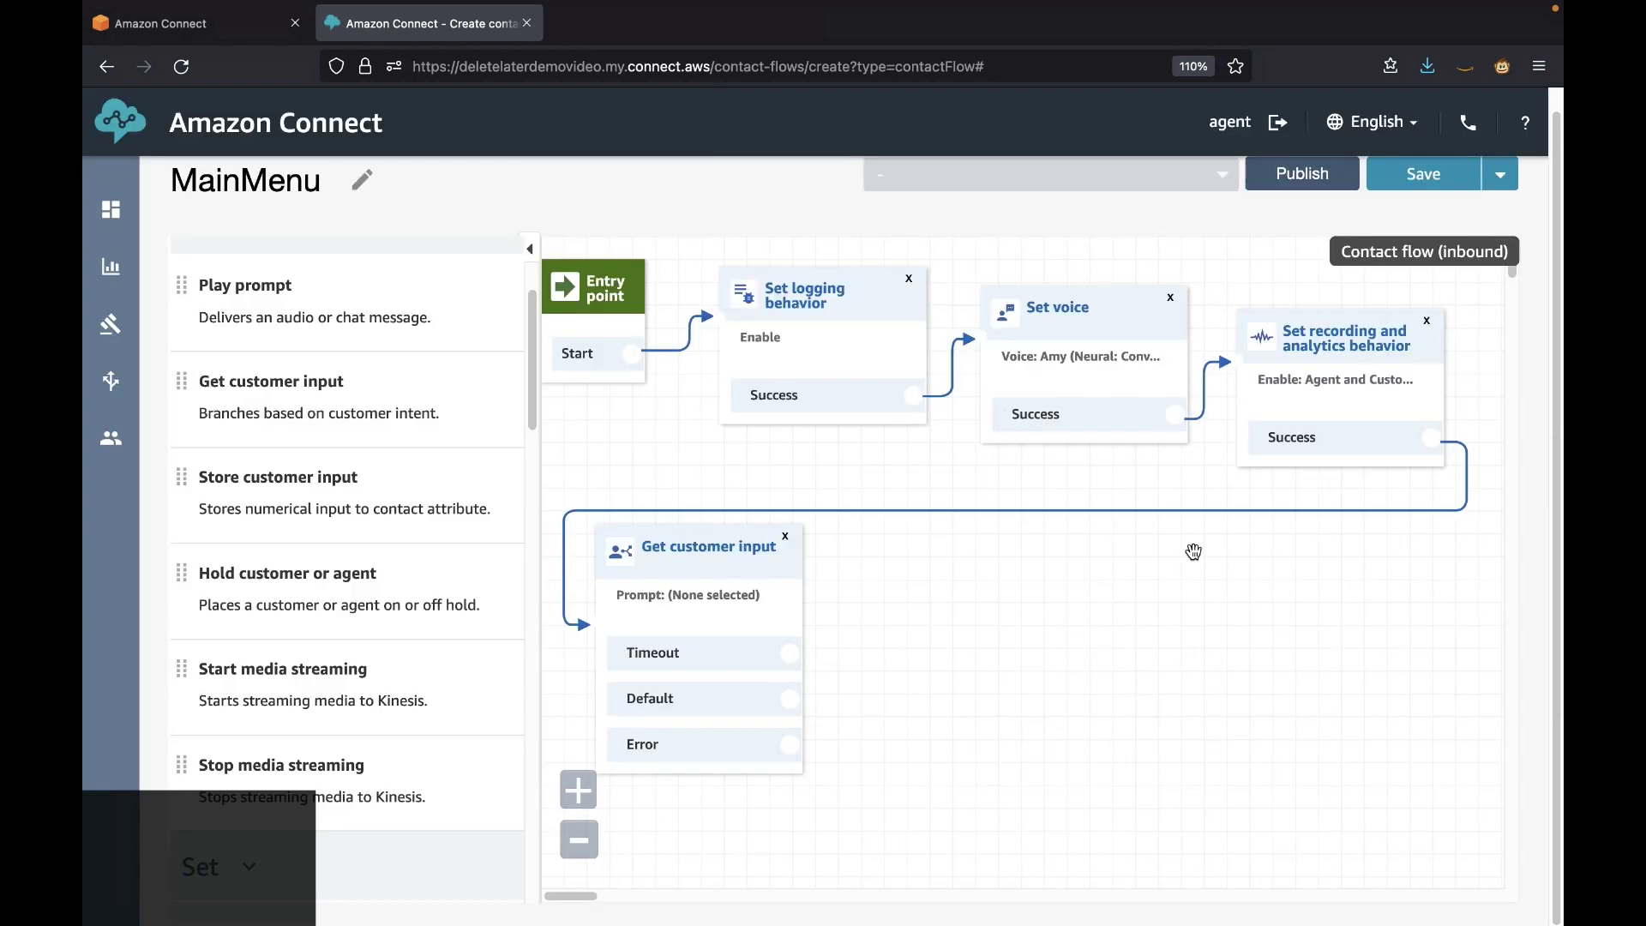
Give Get customer input a press-1-for-Sales text-to-speech prompt with DTMF options 1, 2 and 3.
click(689, 542)
text(Please press 1 for Sales, 2 for support and 3 for Billing)
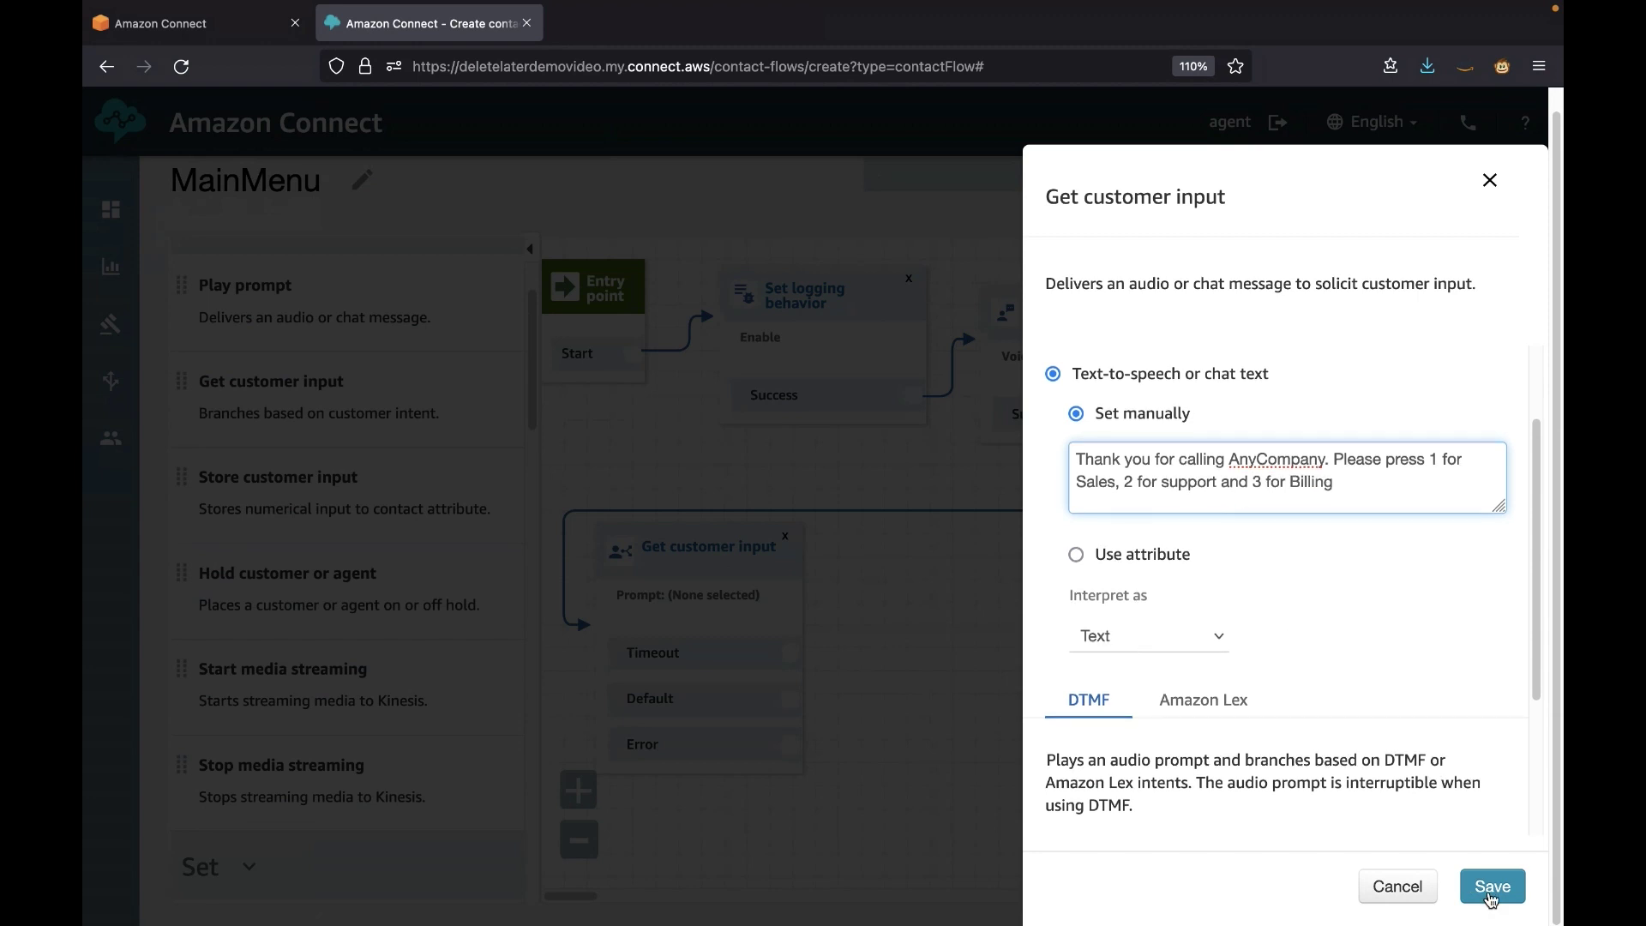
scroll(1260, 772, down, 5)
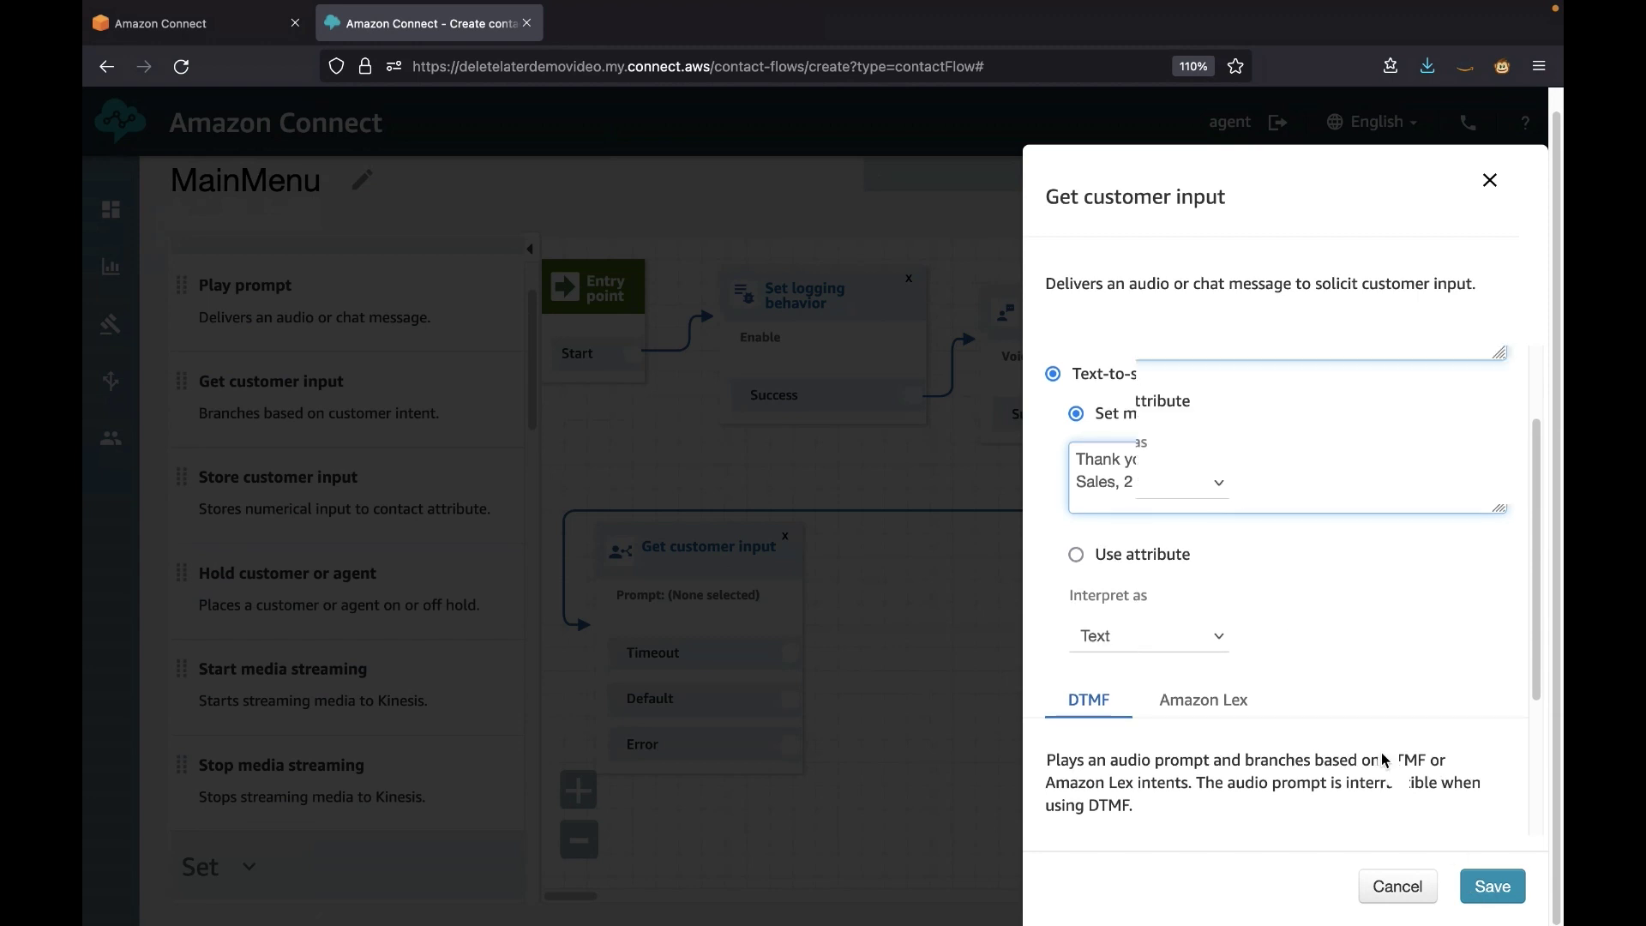
click(1123, 700)
text(1)
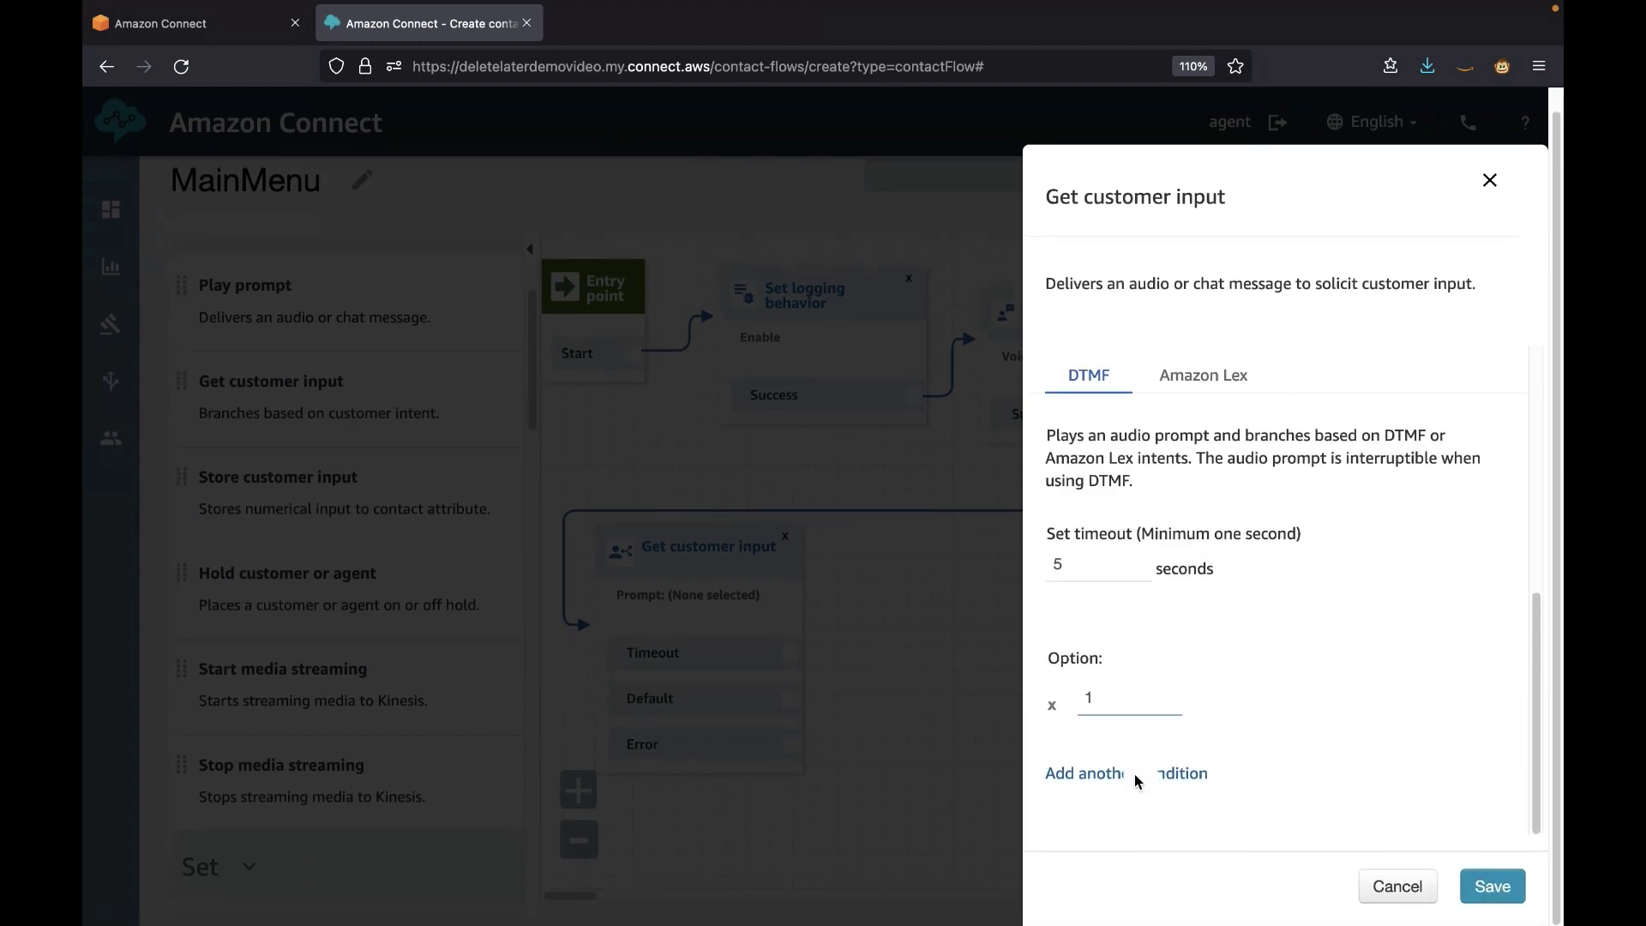
click(1088, 768)
text(2)
click(1129, 819)
text(3)
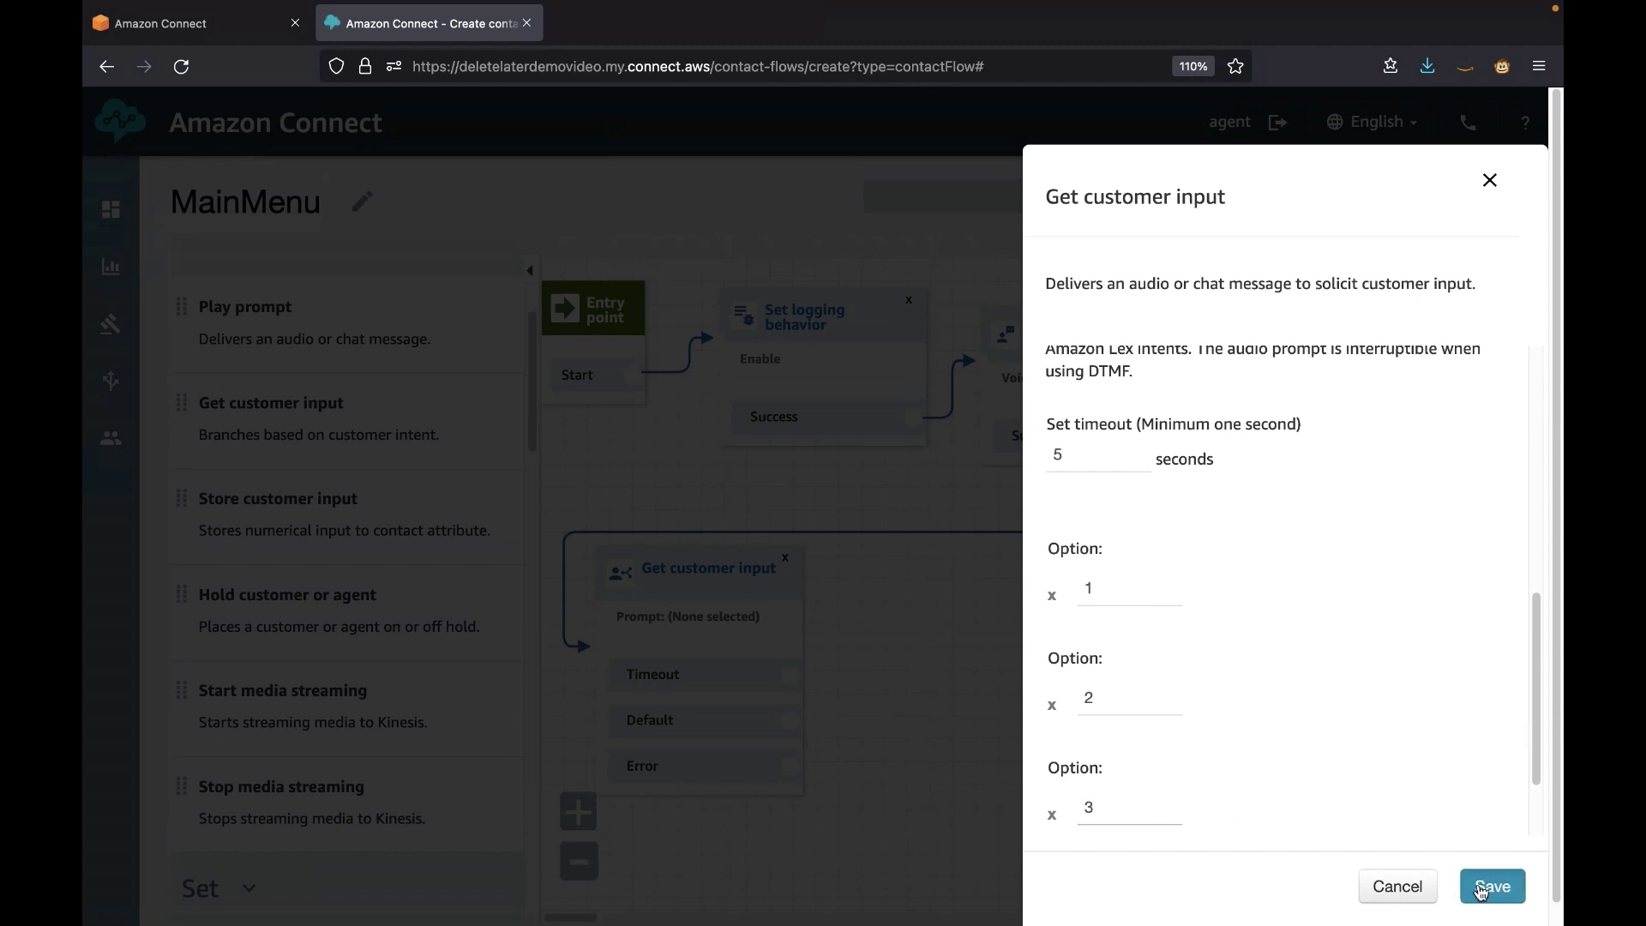
click(1492, 887)
Add a Set working queue block set to the Sales queue.
click(214, 887)
drag(269, 597, 967, 369)
click(968, 383)
click(1224, 567)
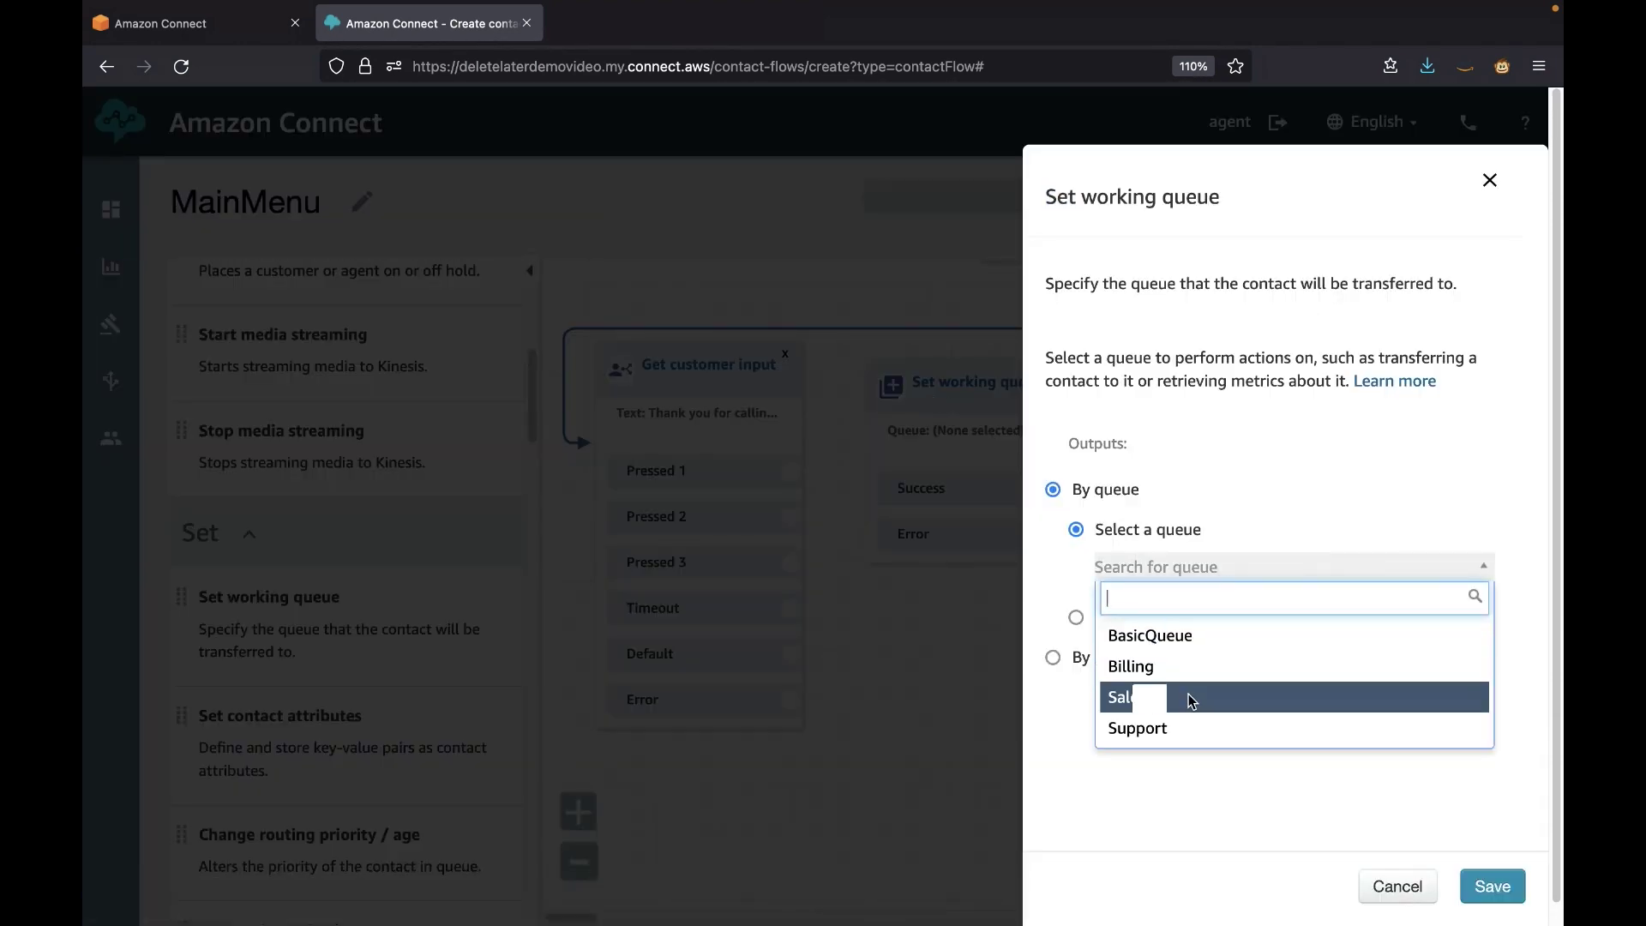
click(1183, 695)
click(1492, 887)
Add a second Set working queue block set to the Support queue.
drag(339, 602, 917, 652)
drag(918, 651, 964, 621)
click(968, 623)
click(1188, 570)
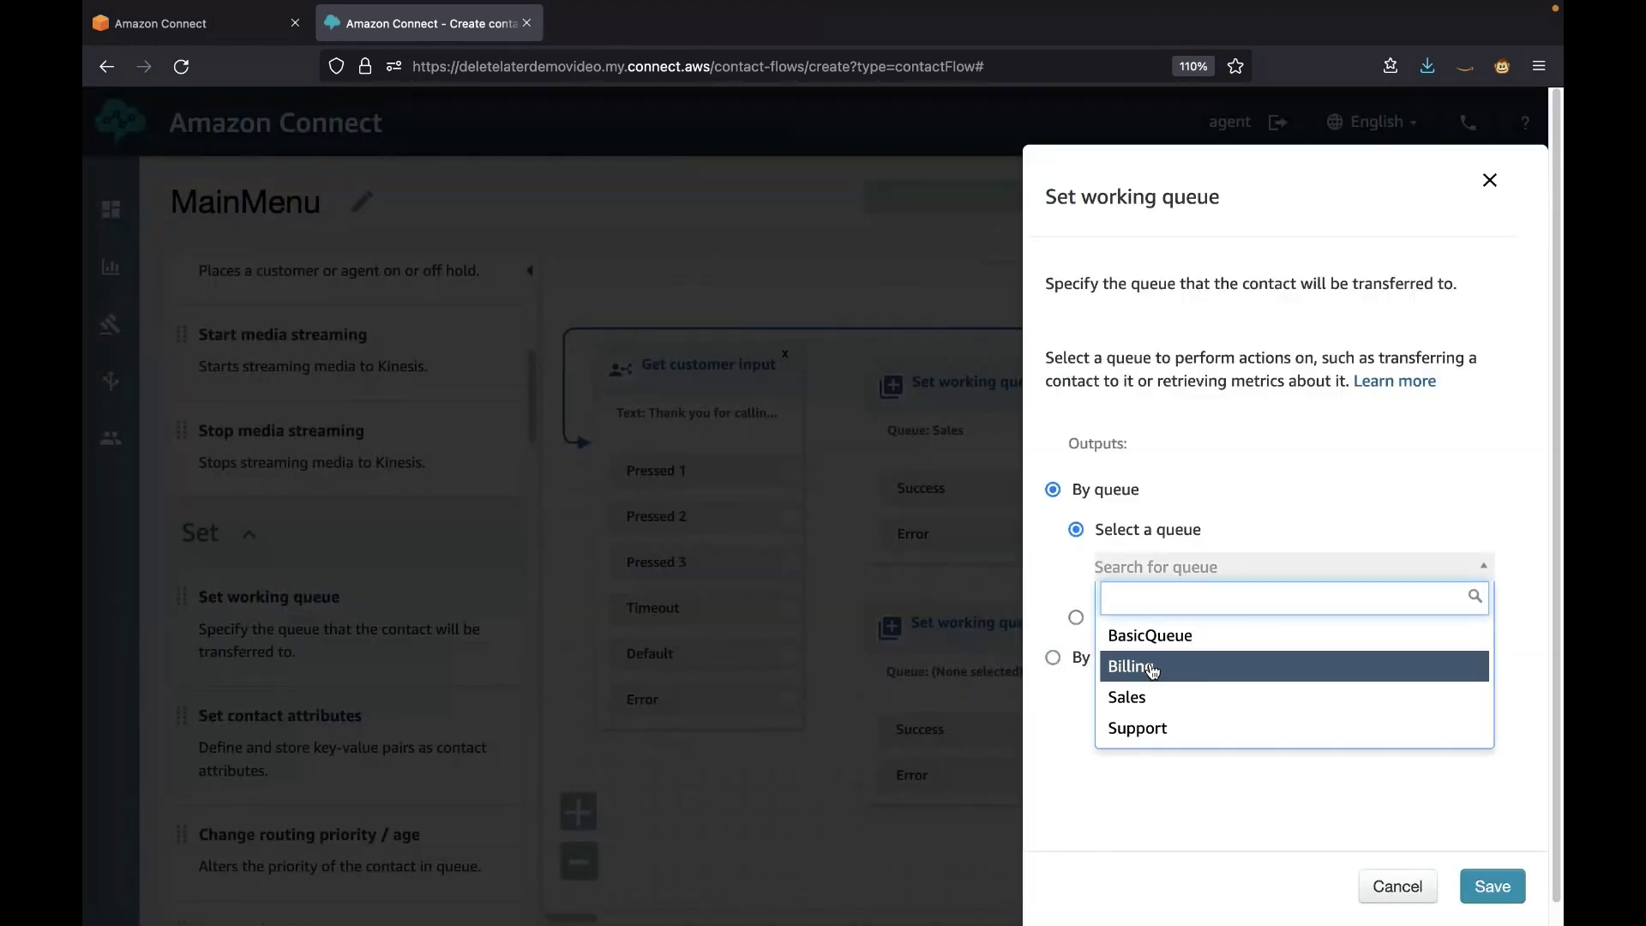
click(1149, 728)
click(1492, 887)
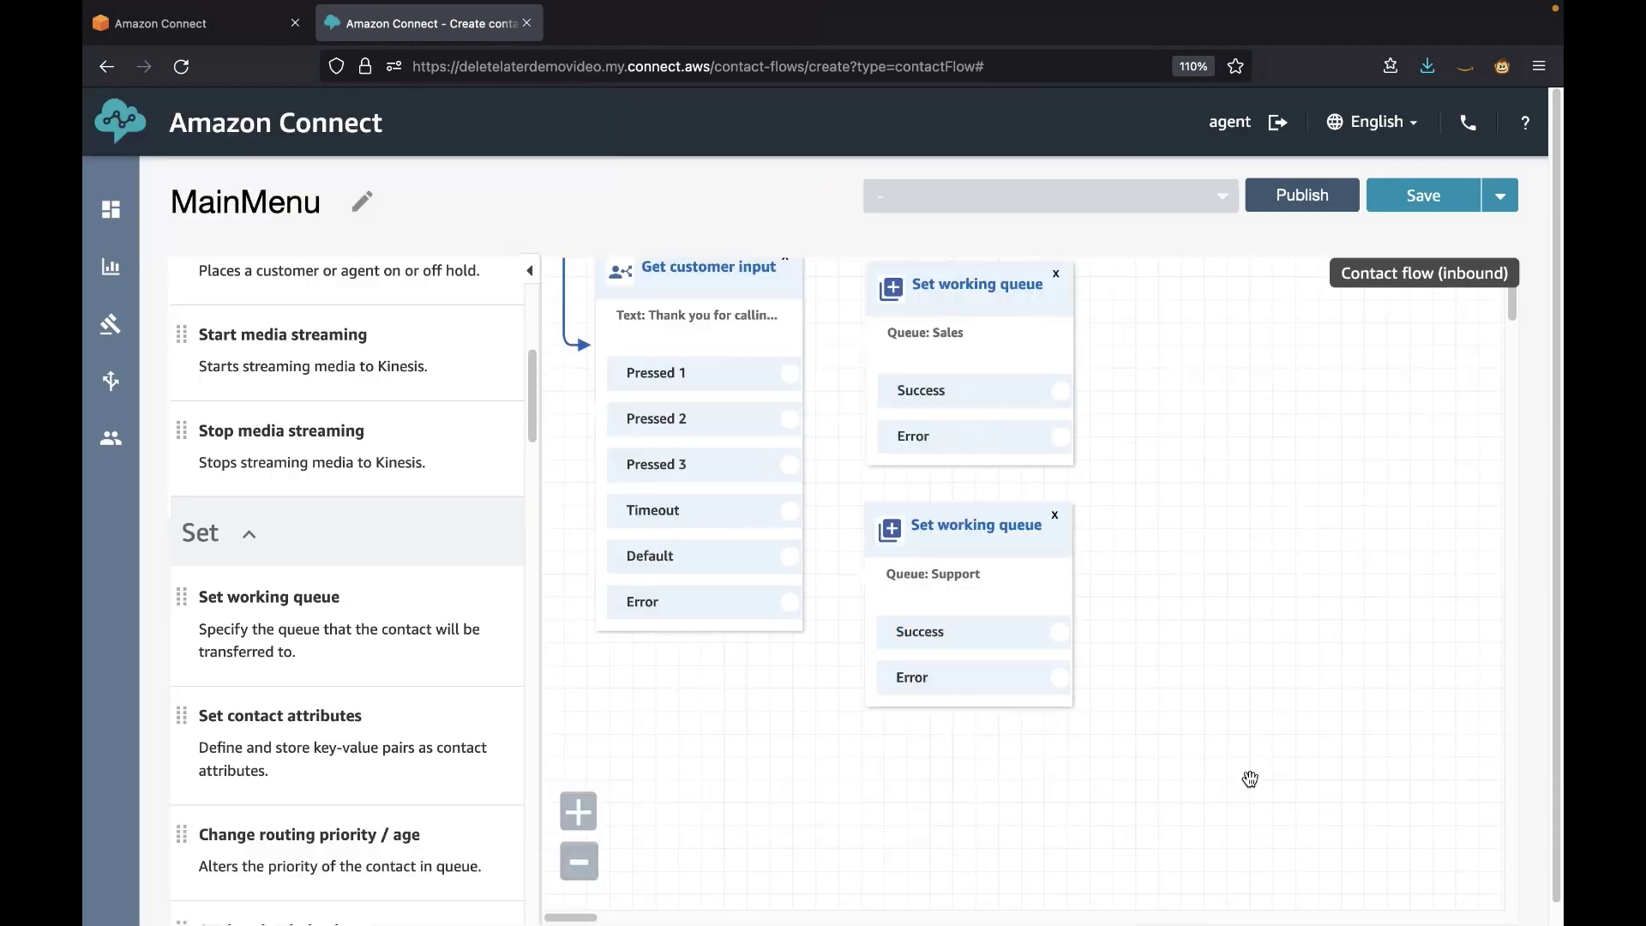
Add a third Set working queue block set to the Billing queue.
scroll(776, 704, down, 2)
drag(268, 598, 977, 729)
click(978, 729)
click(1200, 567)
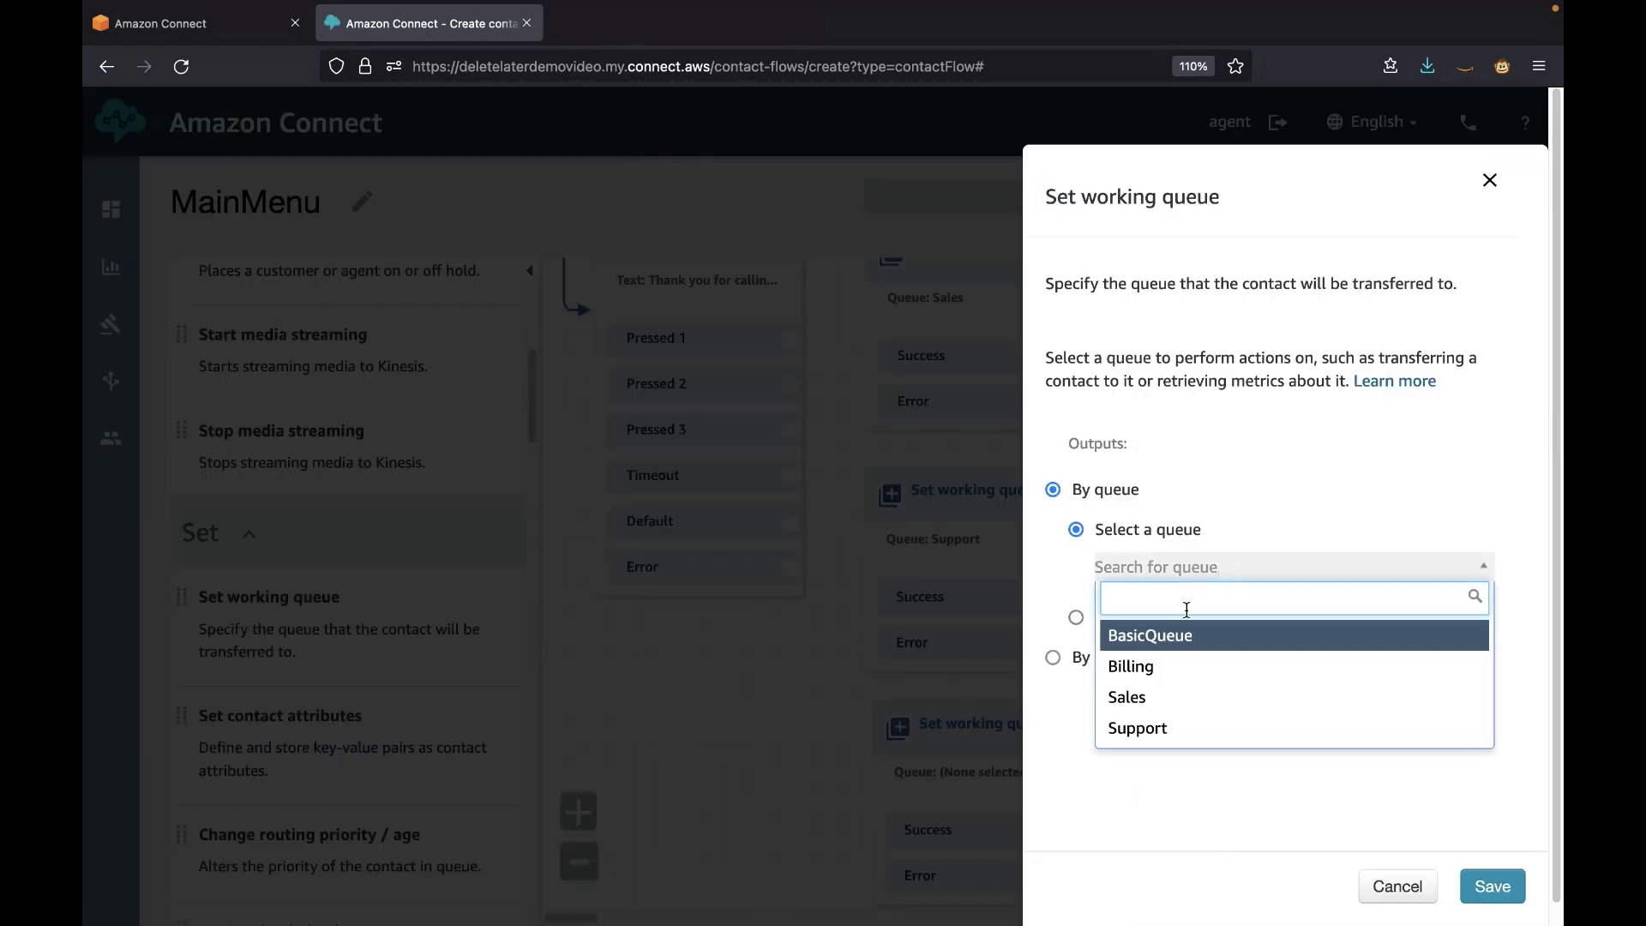
key(Return)
click(1492, 886)
Connect Pressed 1, 2 and 3 to the Sales, Support and Billing queue blocks.
drag(840, 313, 858, 300)
drag(790, 383, 857, 537)
drag(790, 429, 863, 728)
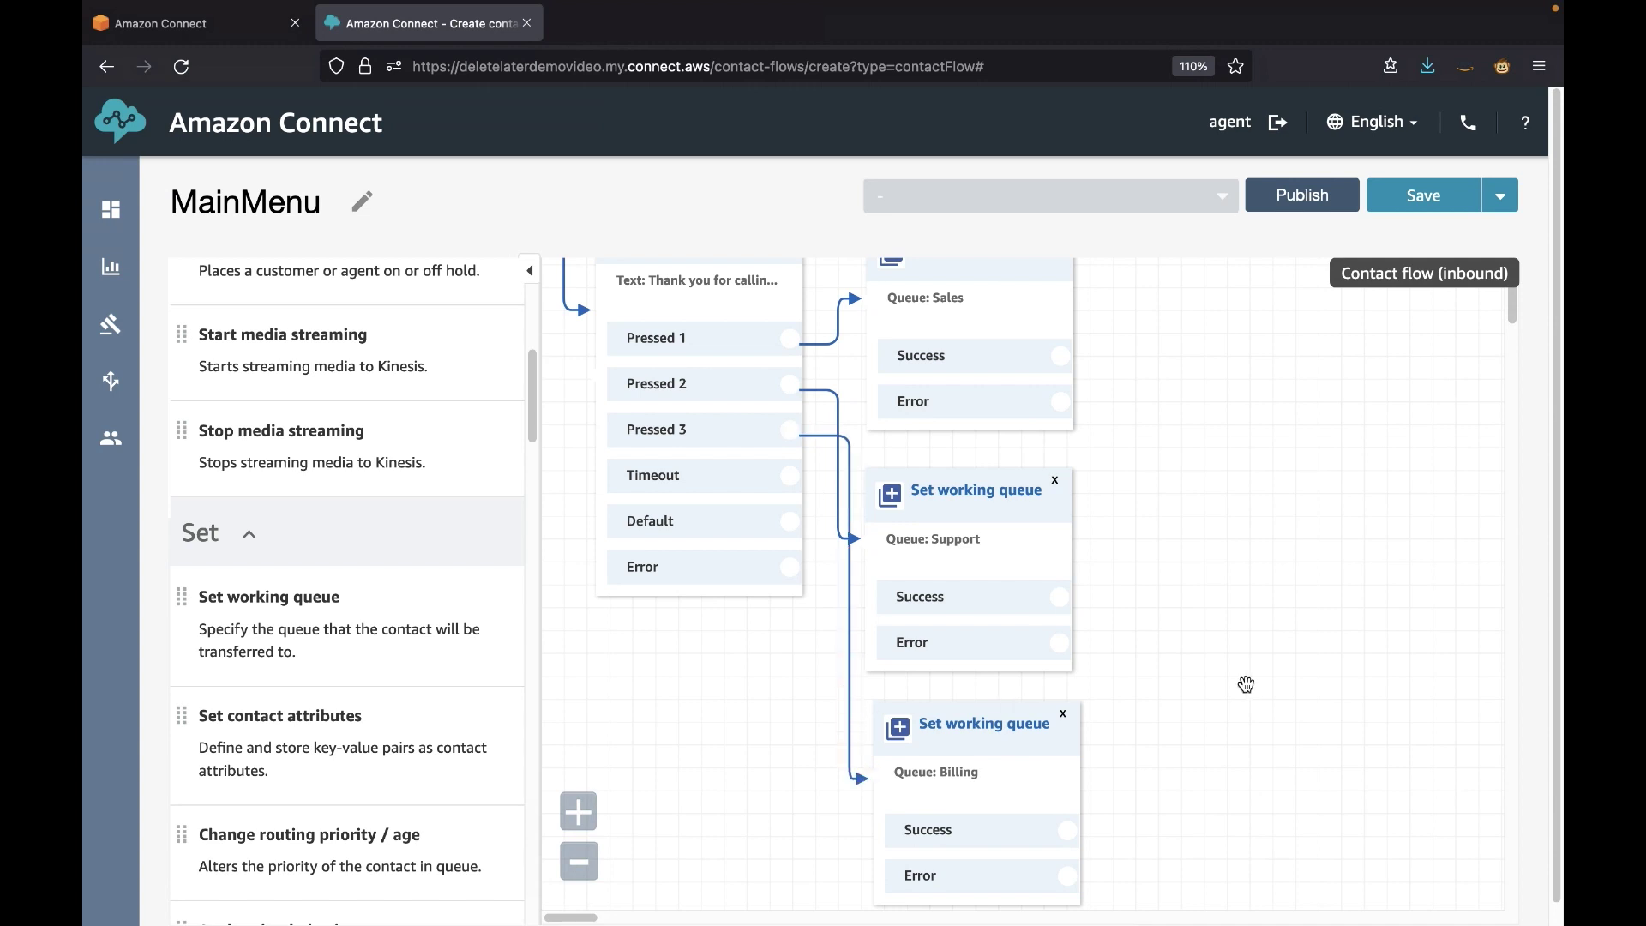
scroll(1247, 685, right, 2)
scroll(1289, 650, up, 2)
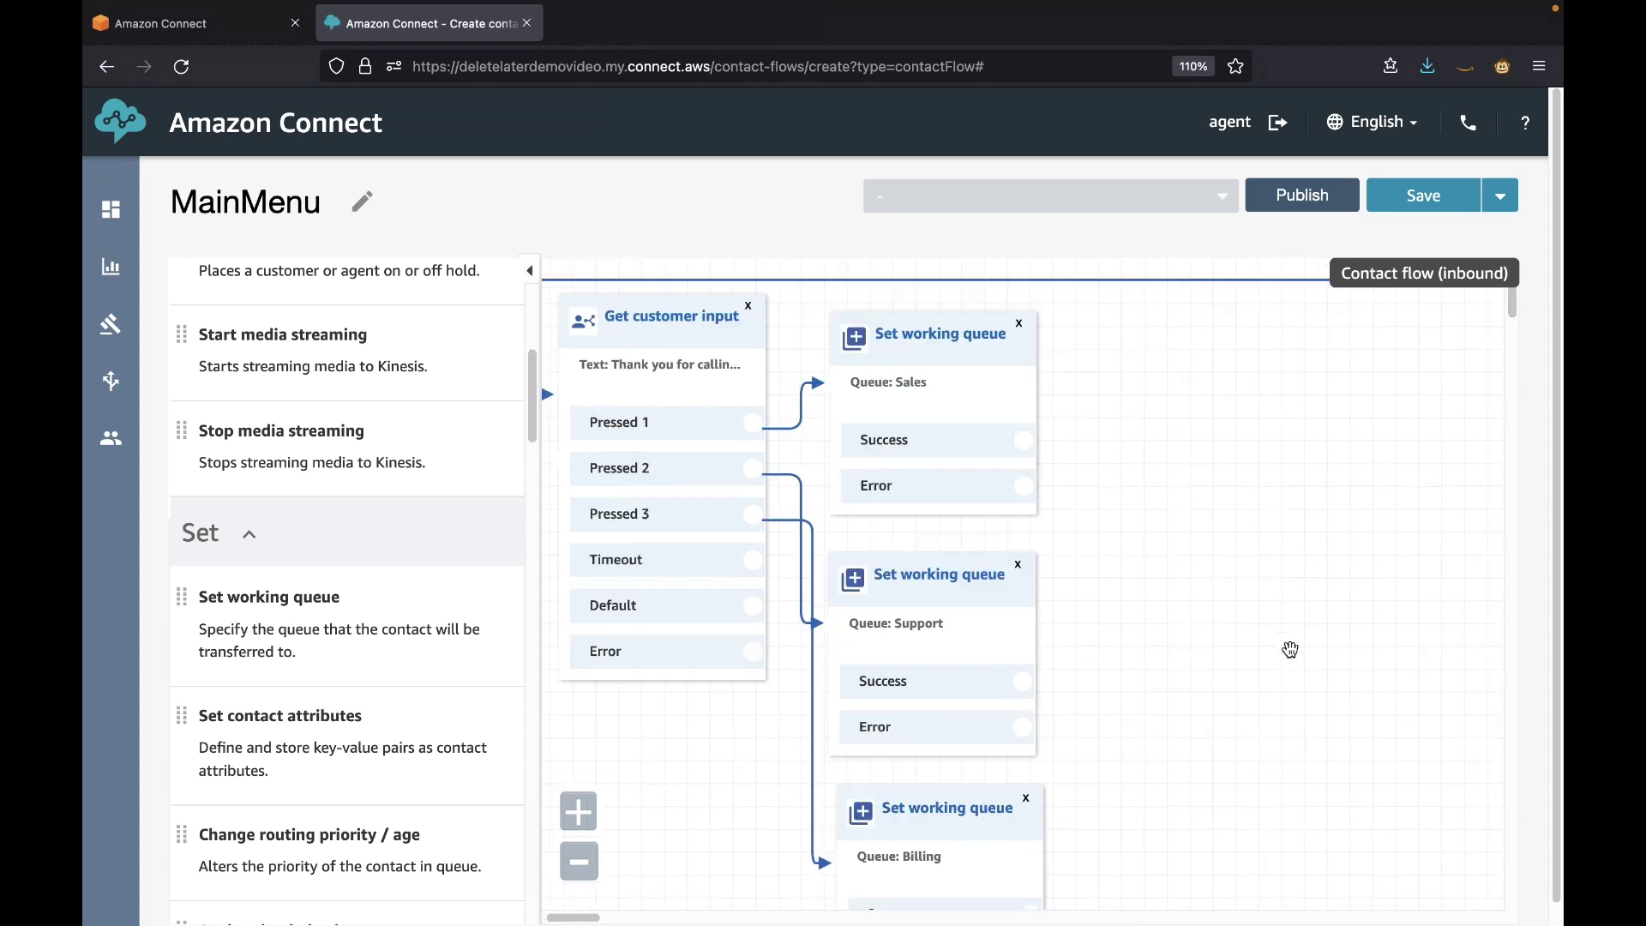
Add a Check hours of operation block checking specific hours SalesQ_OpeningHours.
scroll(411, 620, down, 20)
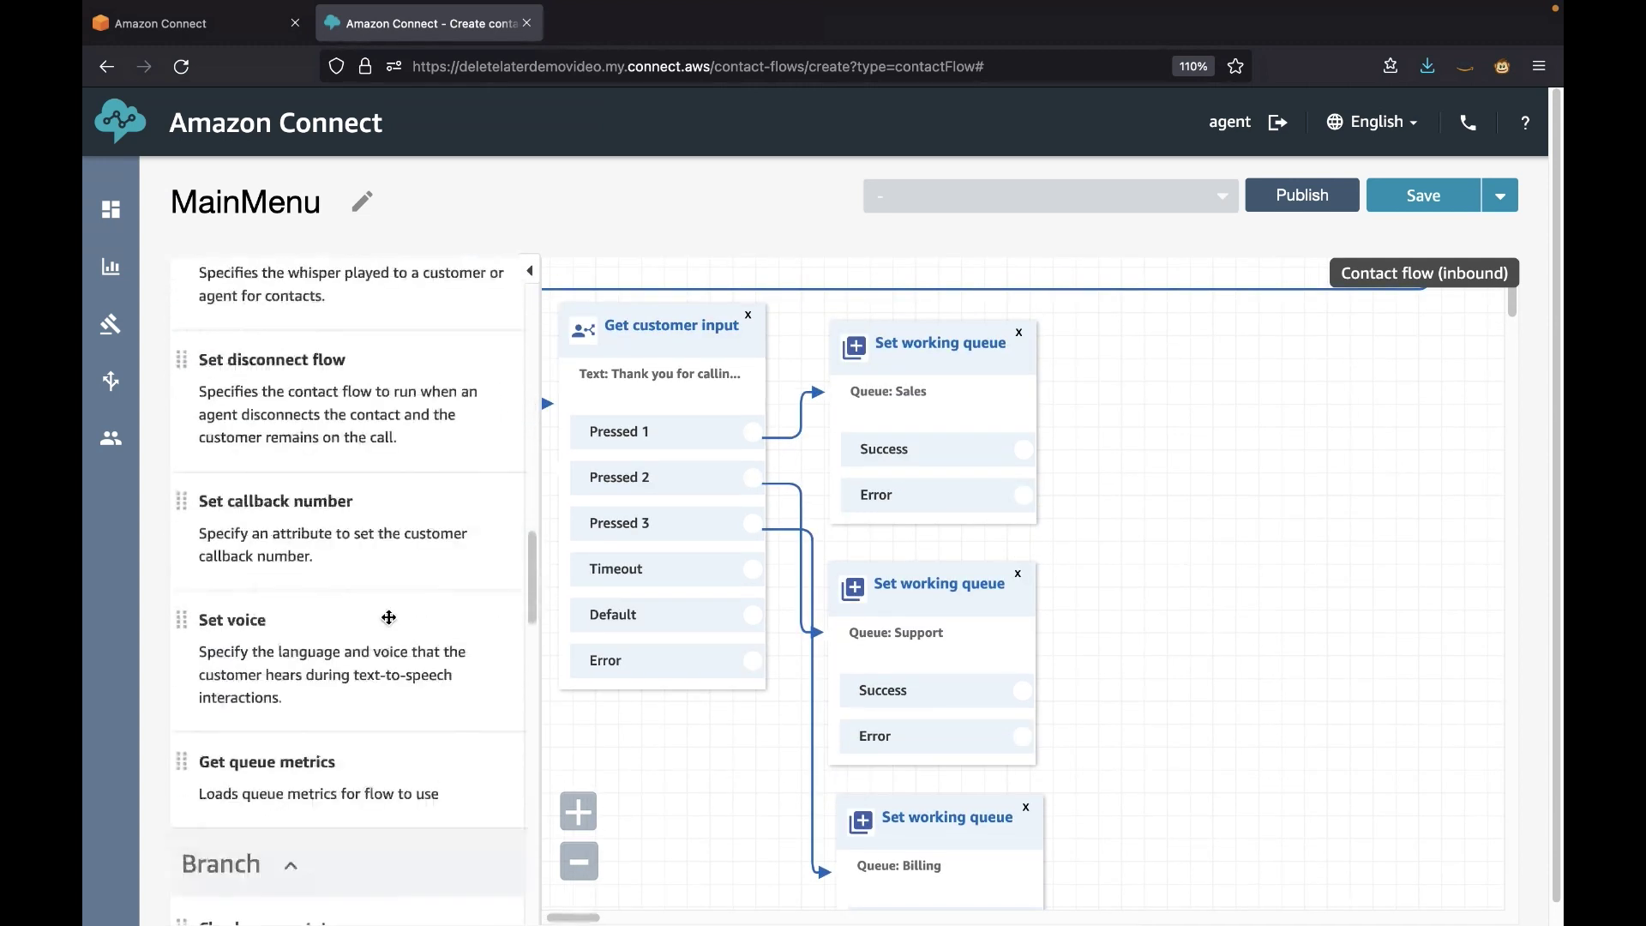
drag(371, 605, 1116, 357)
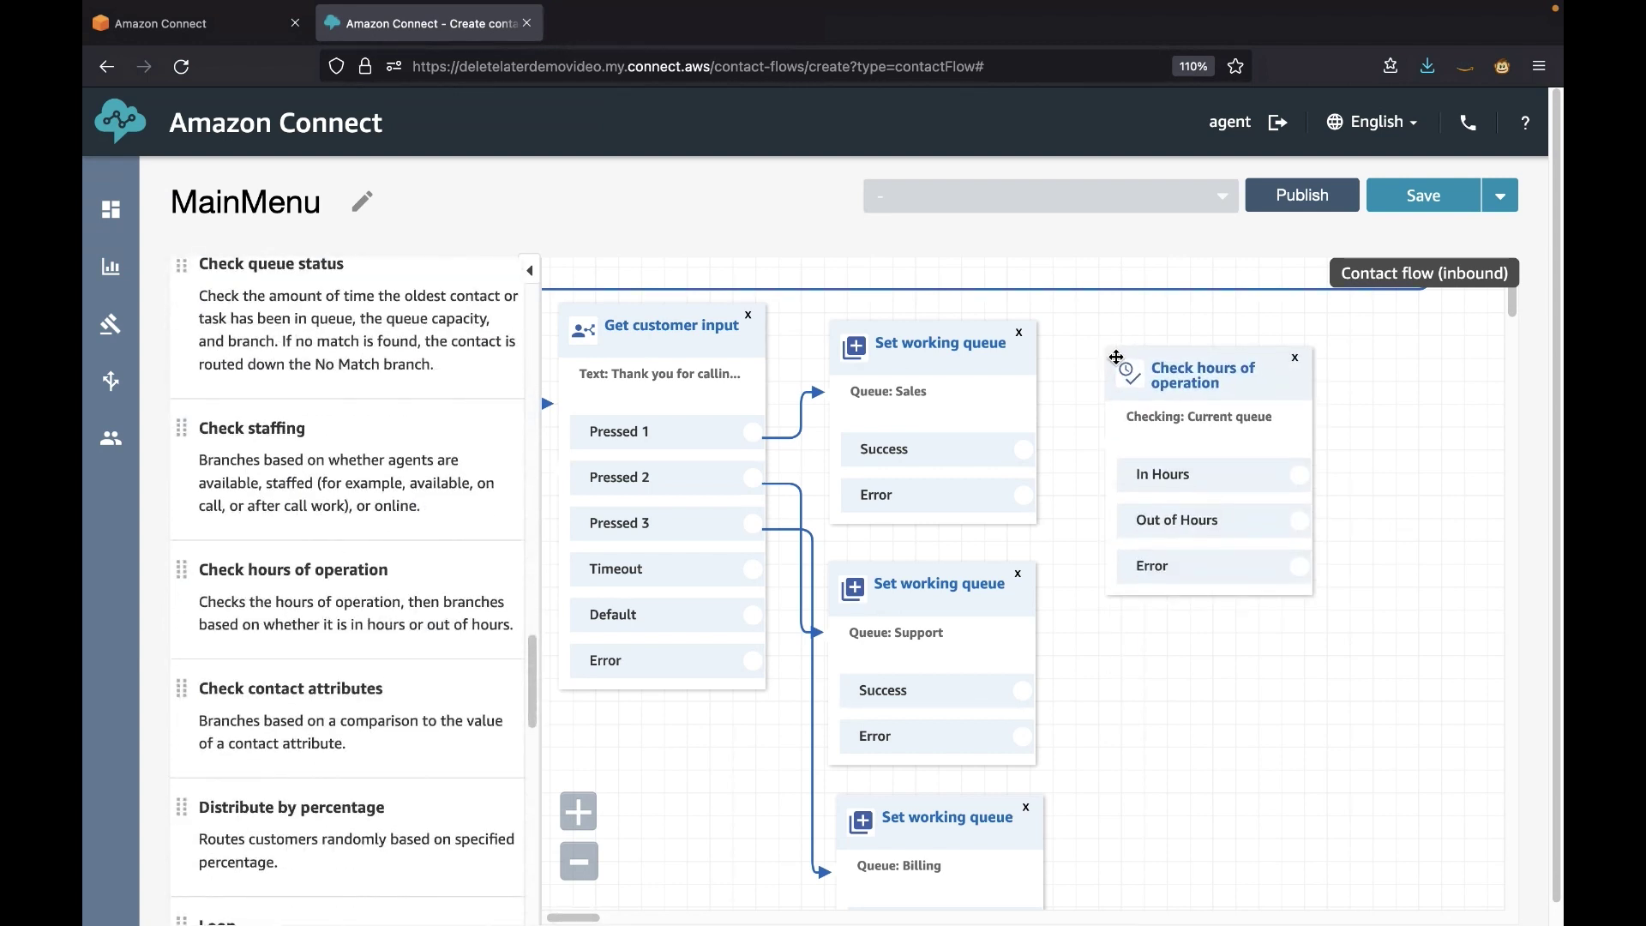
click(1174, 367)
click(1053, 441)
click(1150, 504)
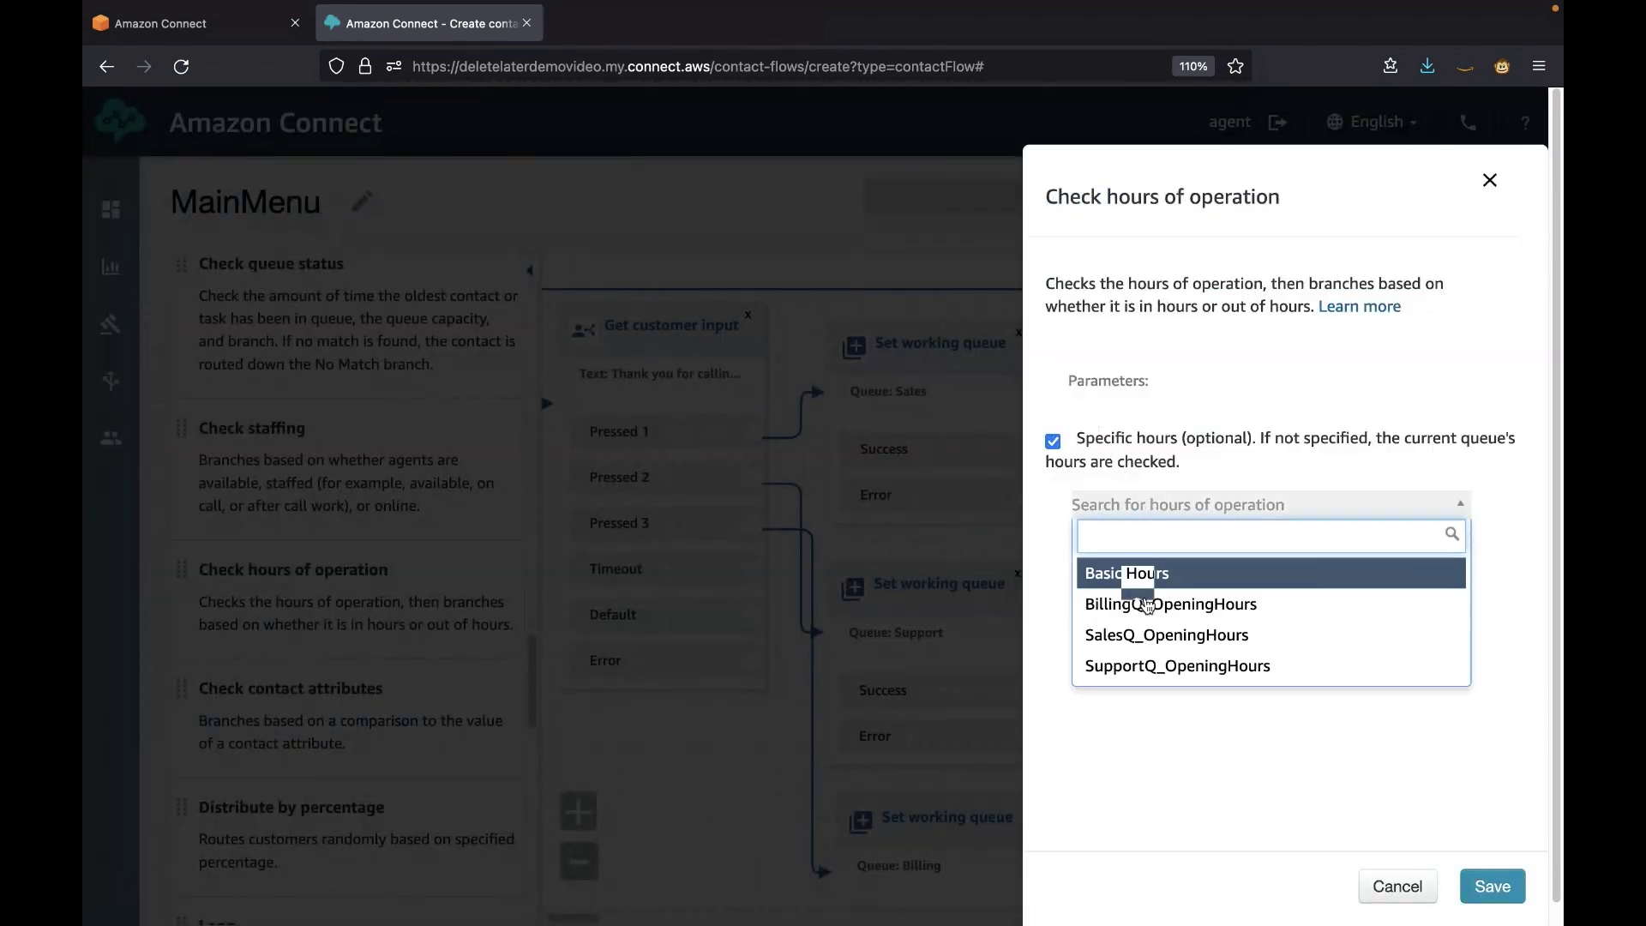
click(1167, 634)
click(1492, 886)
Add a second hours check set to specific hours SupportQ_OpeningHours.
drag(371, 563, 1117, 562)
click(1176, 570)
click(1053, 441)
click(1146, 507)
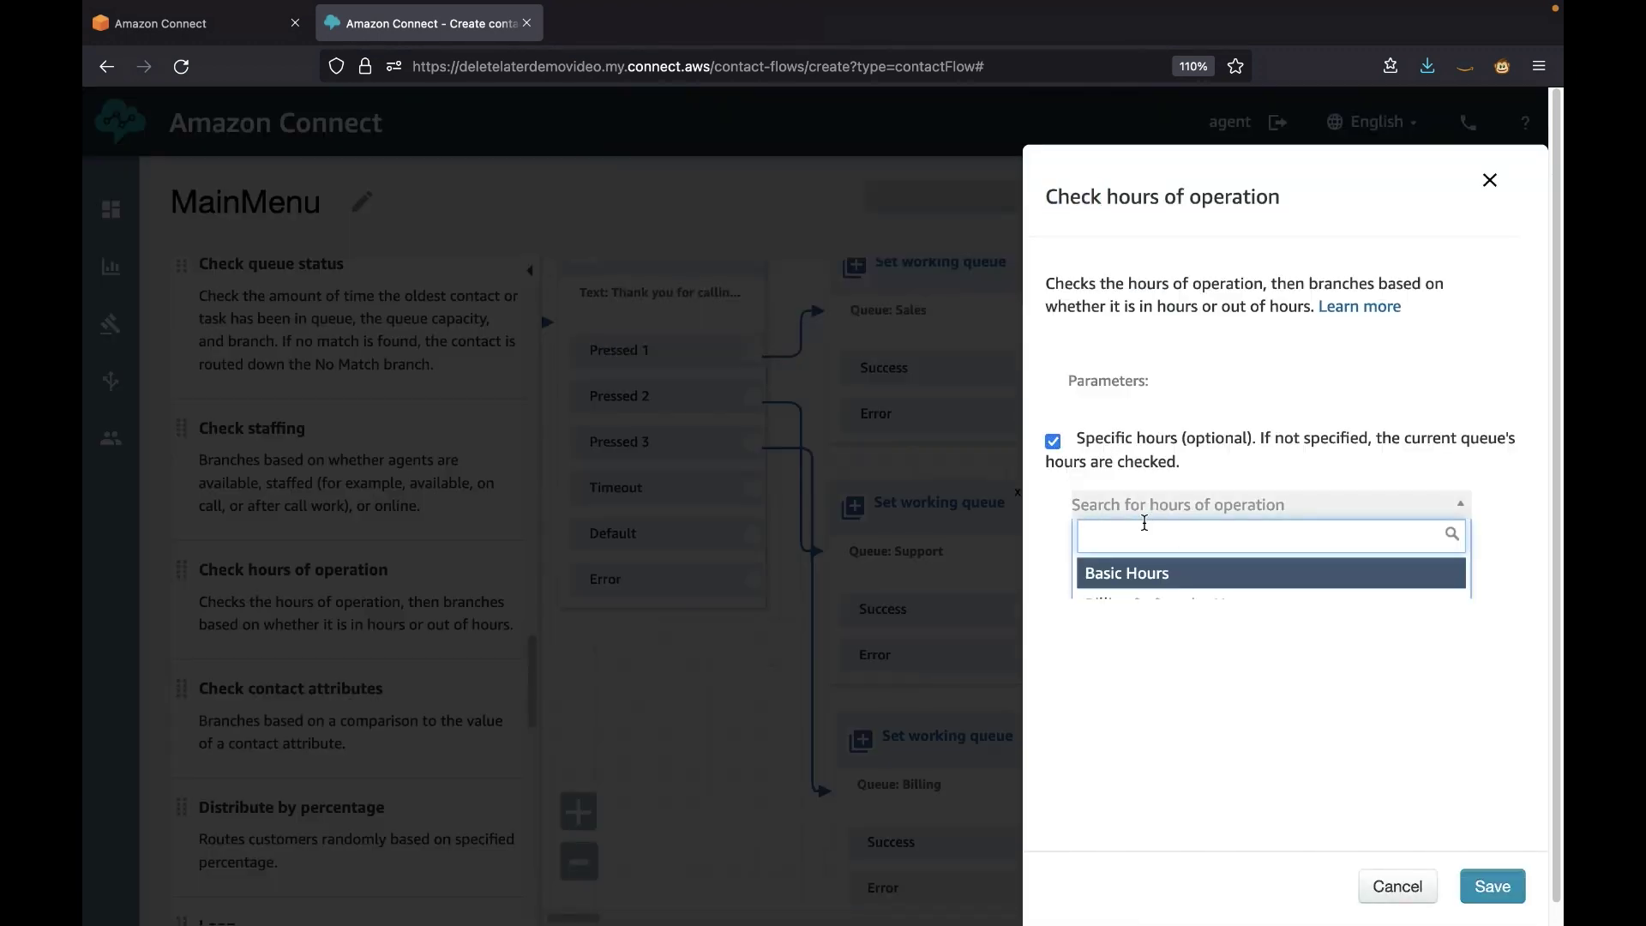
click(1139, 665)
click(1492, 886)
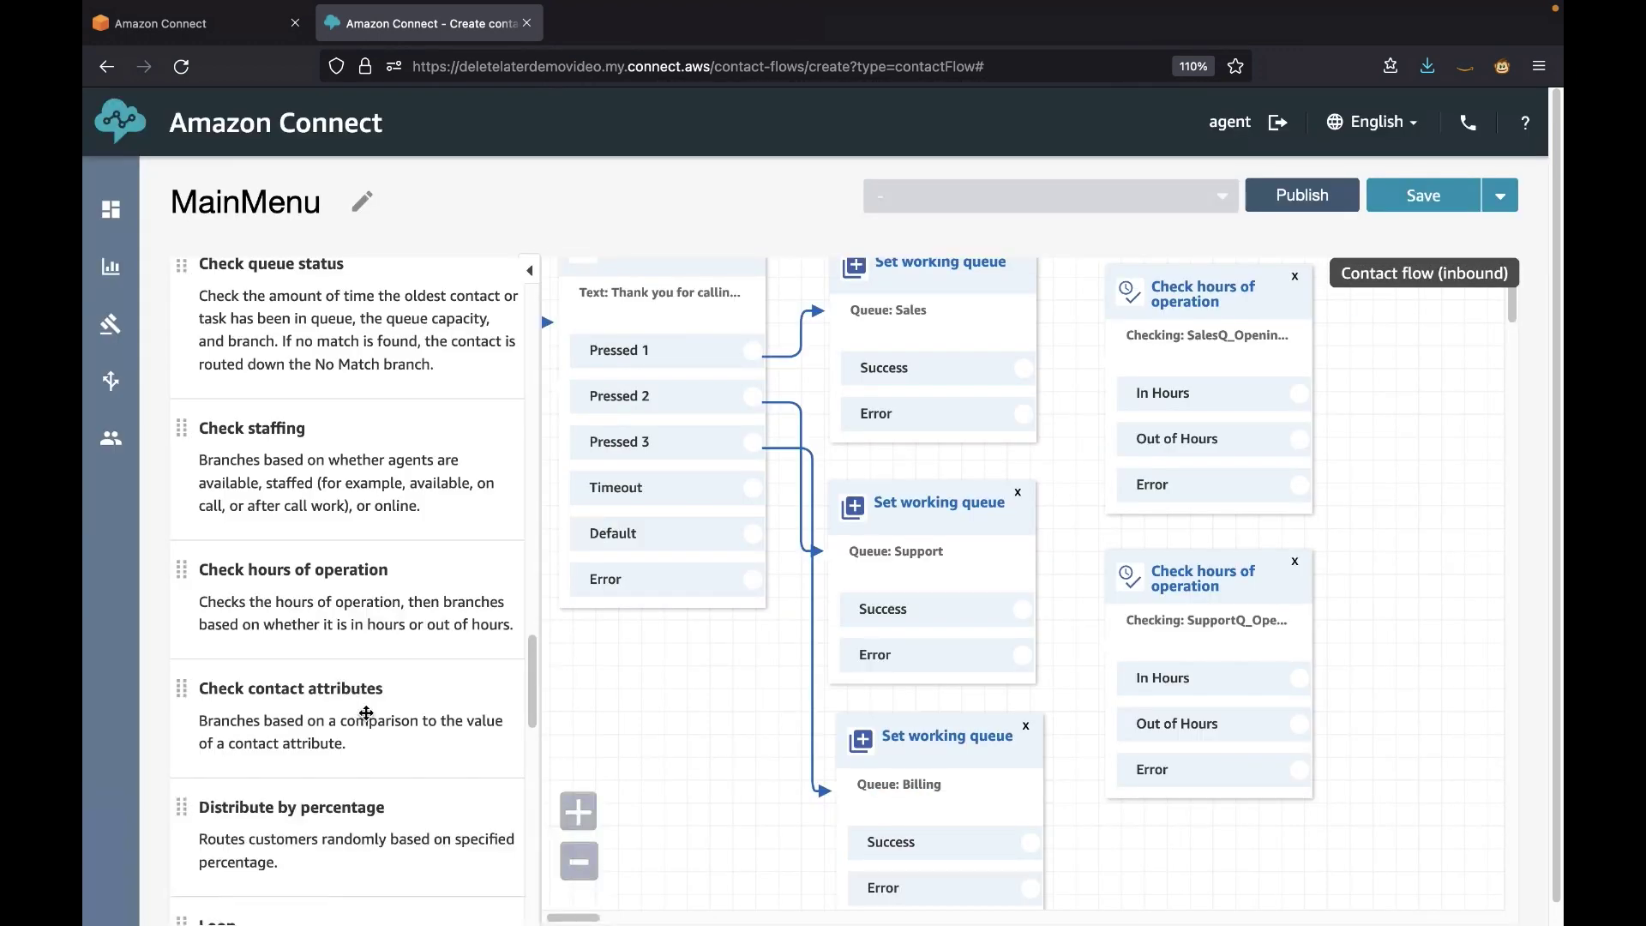
Add a third hours check set to specific hours BillingQ_OpeningHours.
drag(296, 583, 1115, 722)
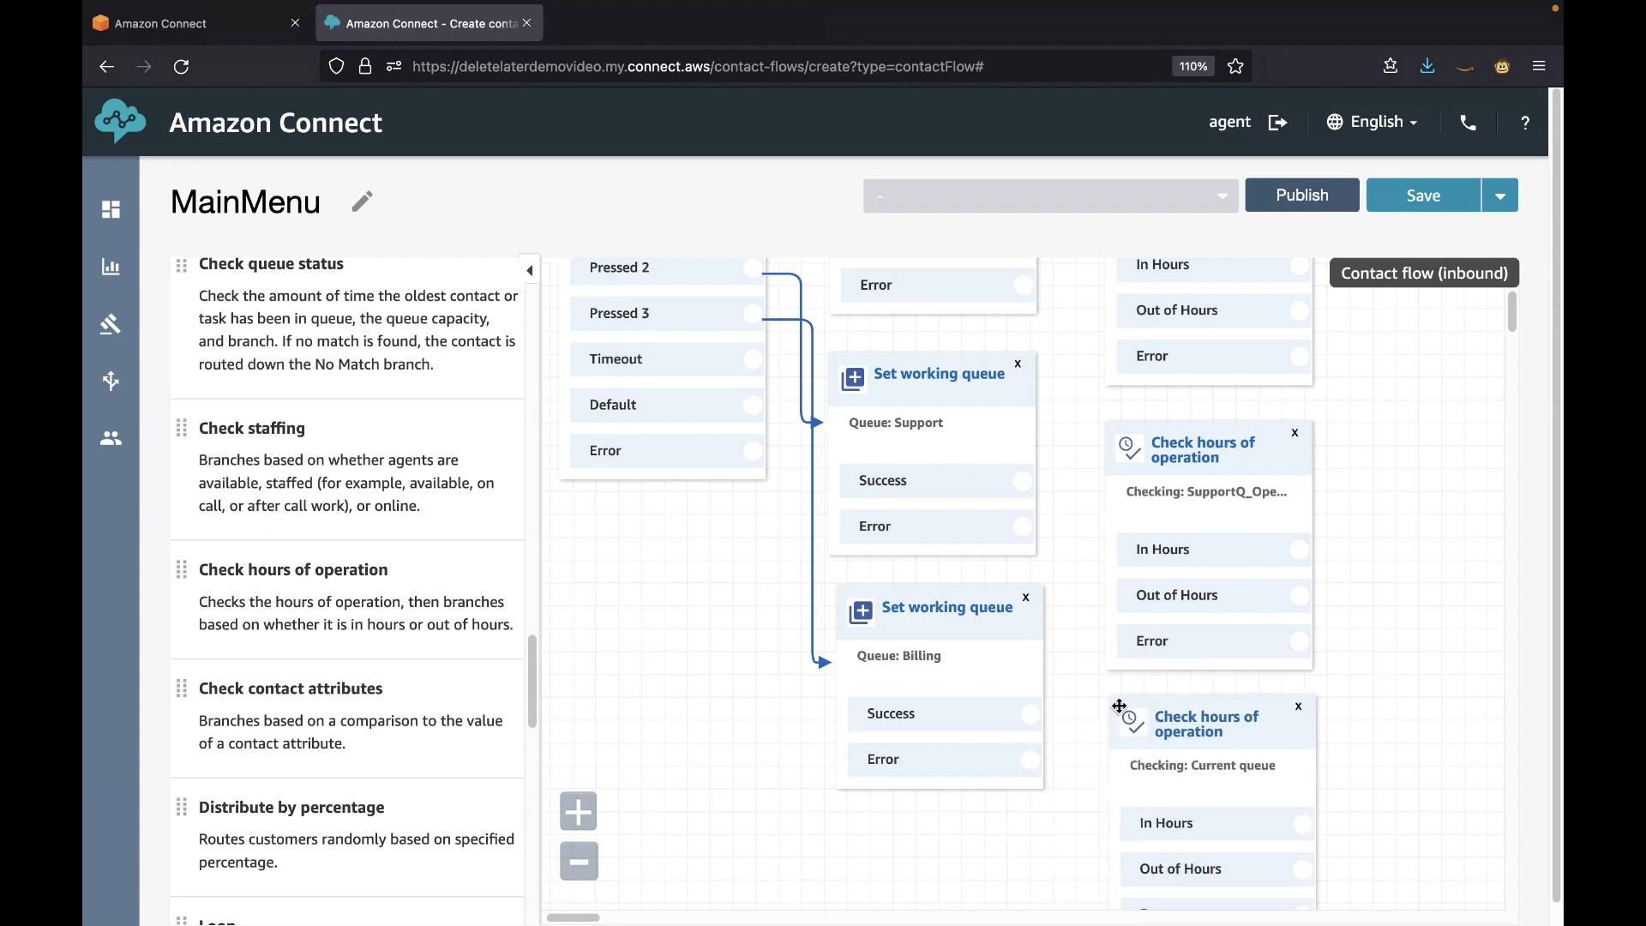
click(1175, 725)
click(1053, 440)
click(1175, 504)
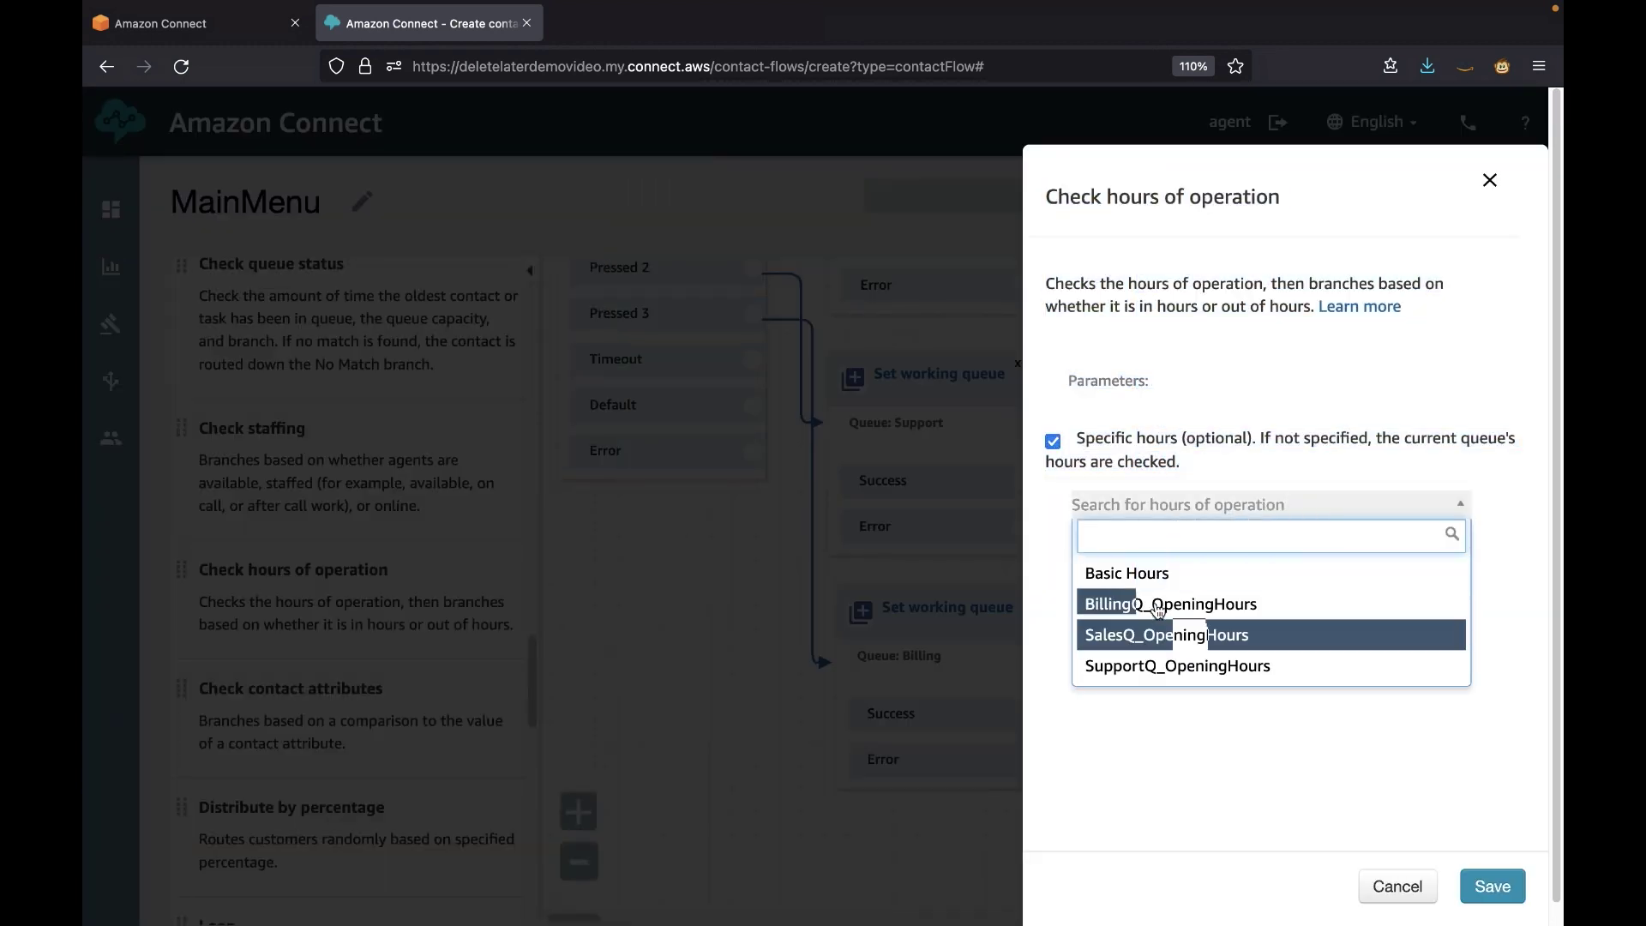
click(1149, 600)
click(1492, 886)
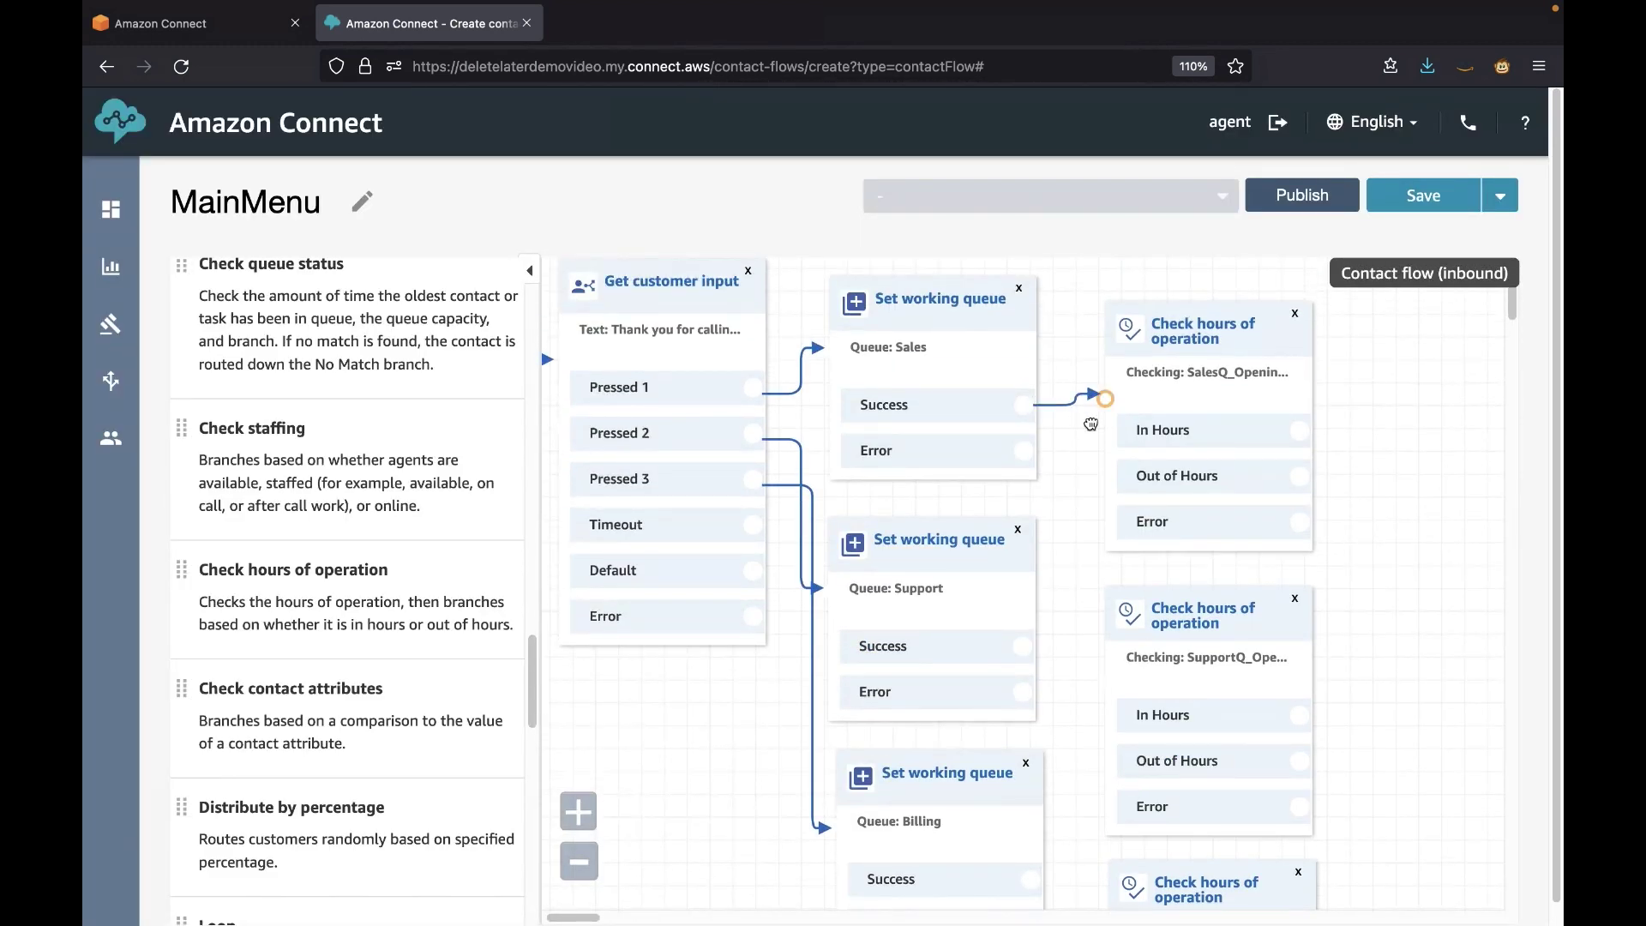
Connect each Set working queue's Success output to its Check hours of operation block.
drag(1023, 646, 1102, 682)
scroll(1071, 703, down, 2)
drag(1031, 762, 1102, 836)
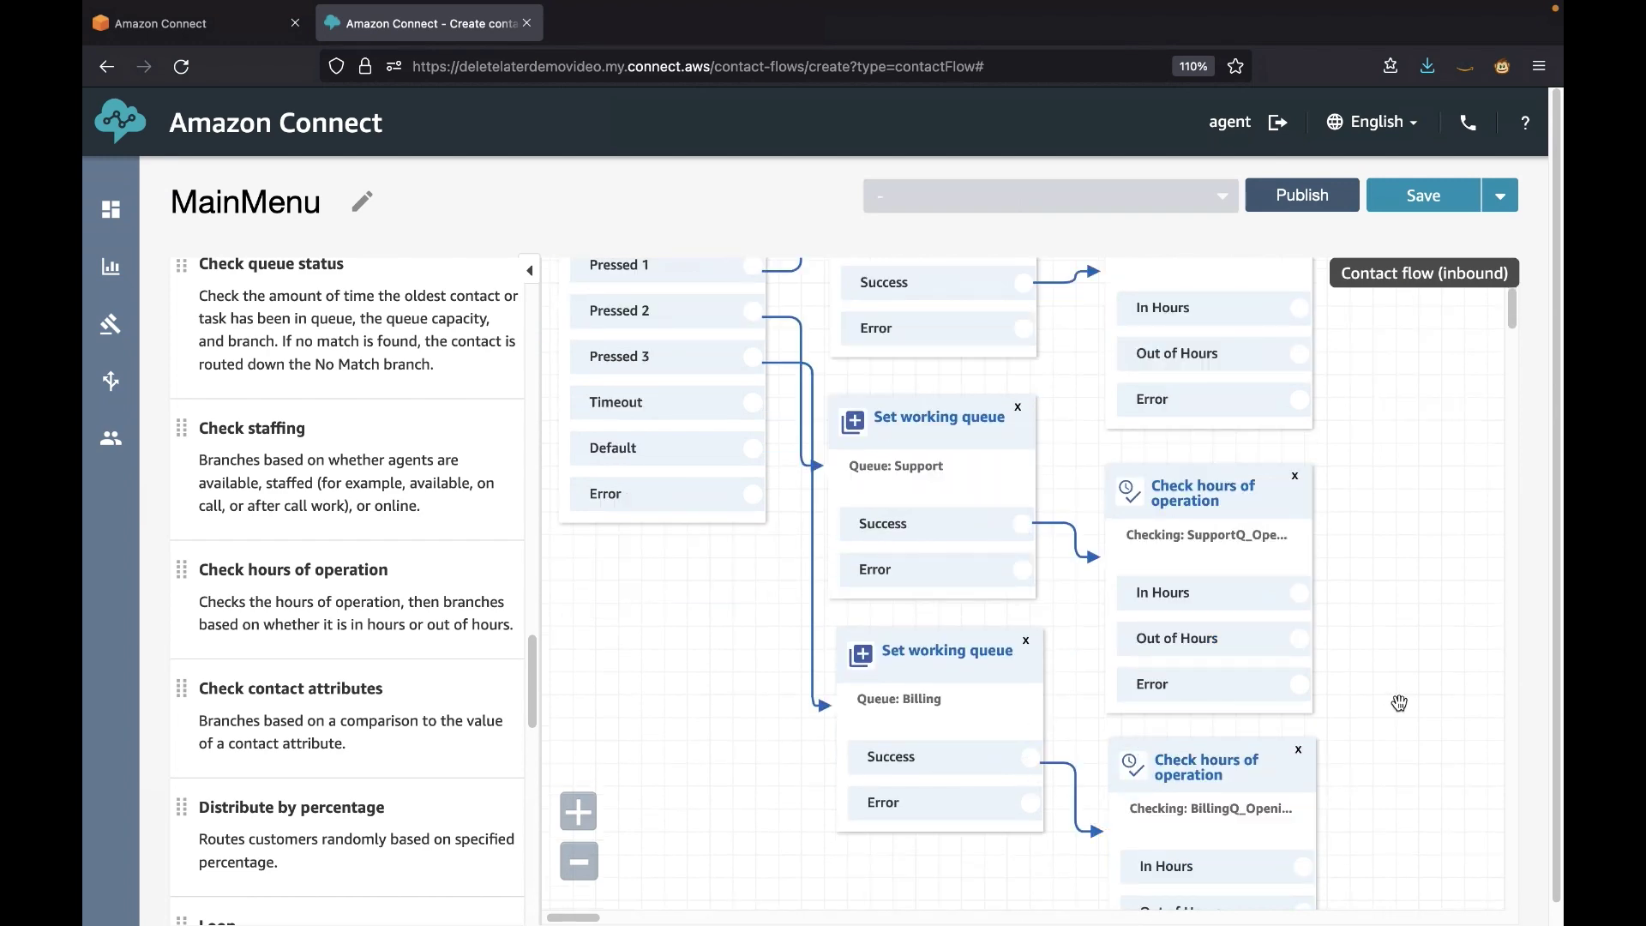
drag(744, 896, 662, 896)
click(579, 861)
scroll(601, 514, up, 2)
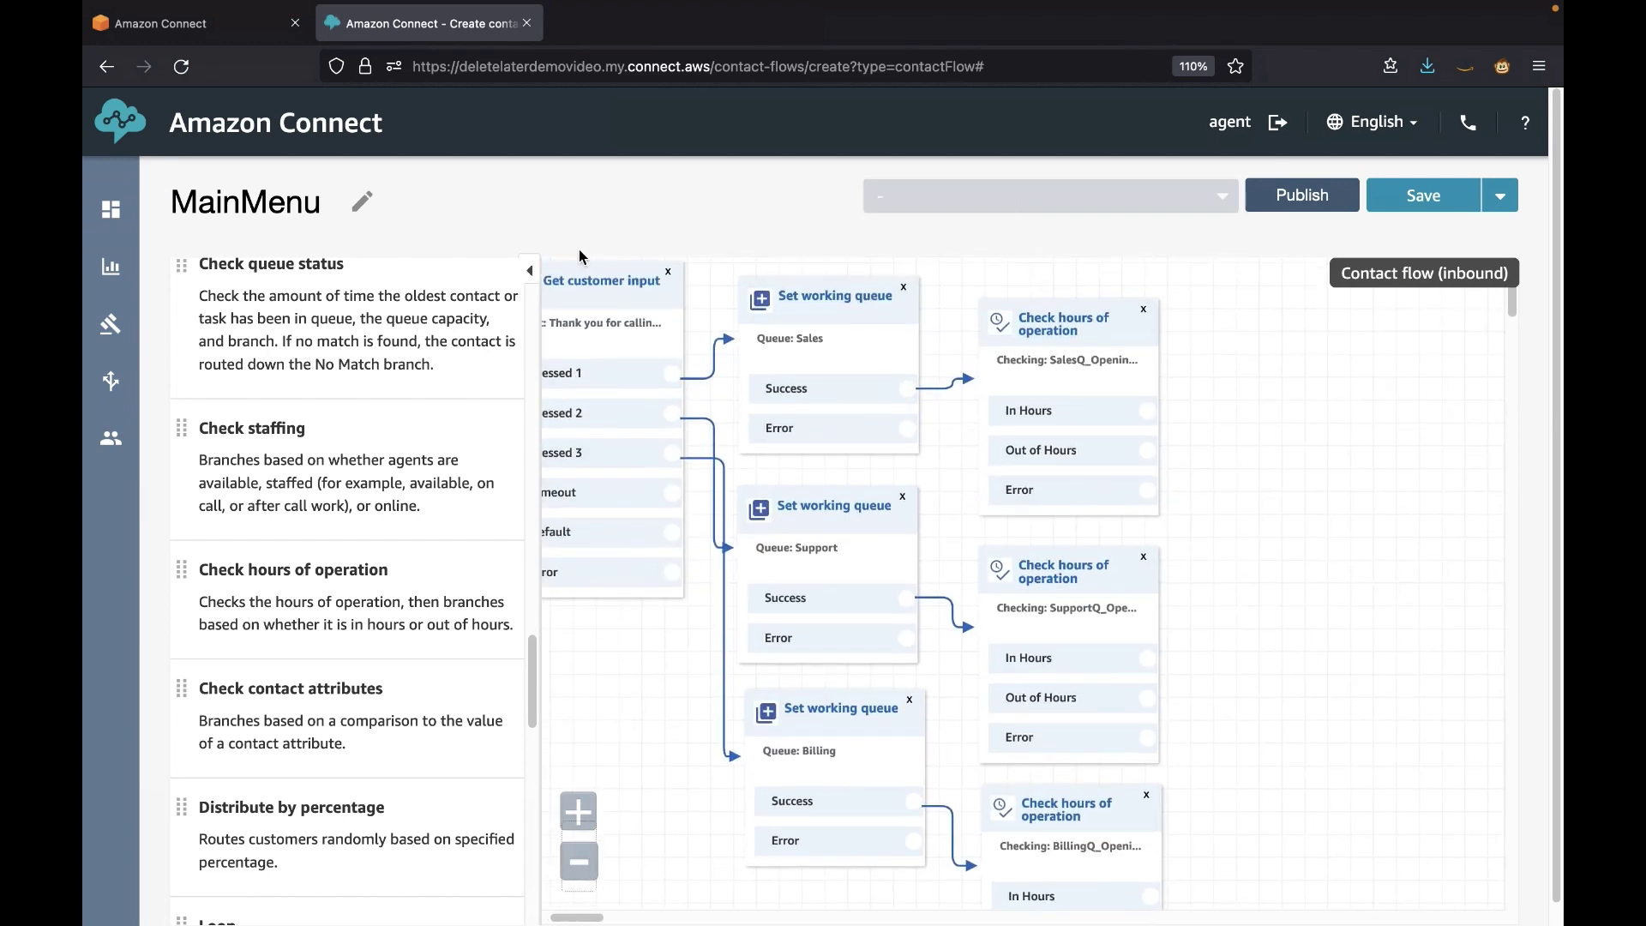
click(529, 271)
scroll(1020, 506, left, 2)
scroll(1115, 525, down, 1)
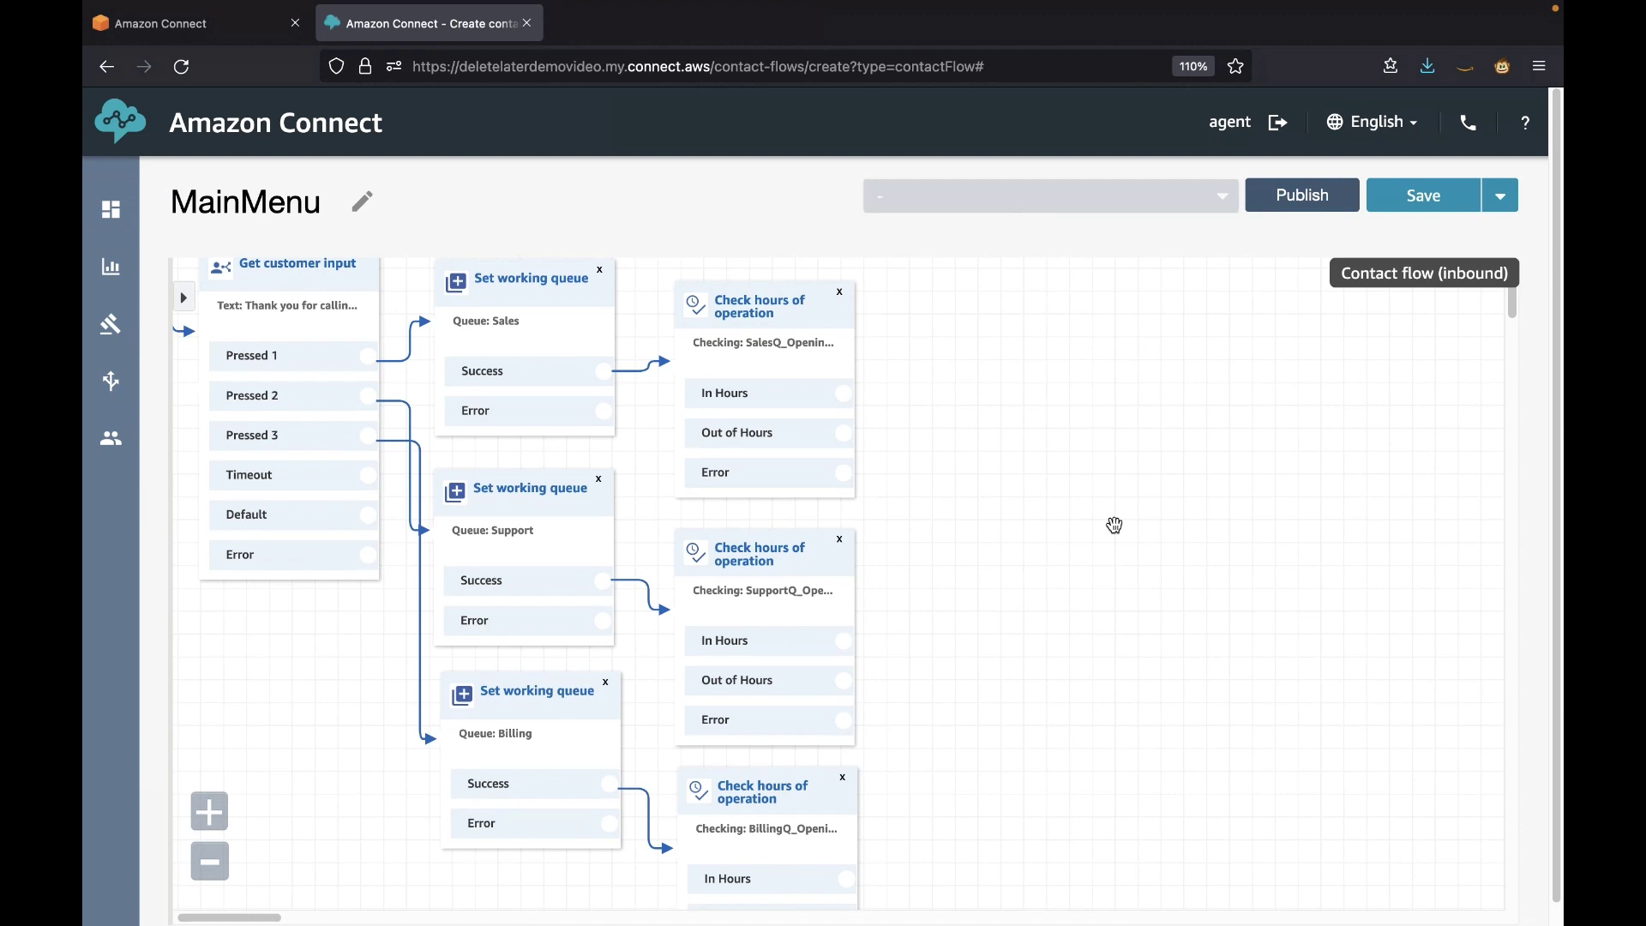
scroll(1099, 526, left, 1)
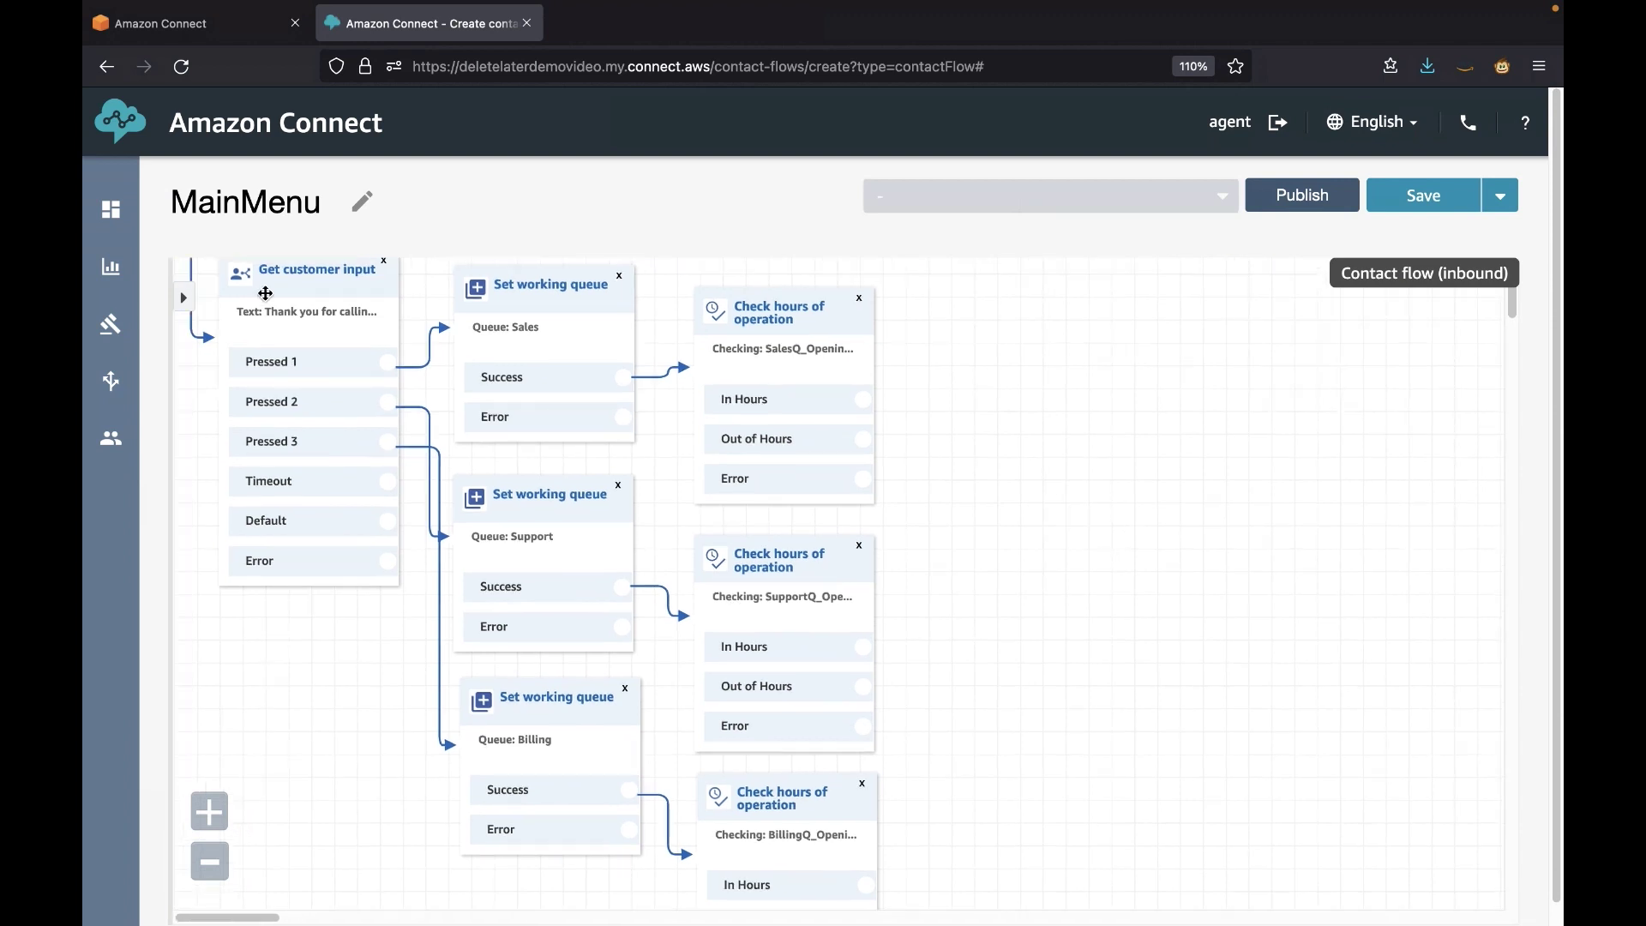
click(185, 302)
Place a Transfer to queue block beside the hours checks.
scroll(412, 722, down, 10)
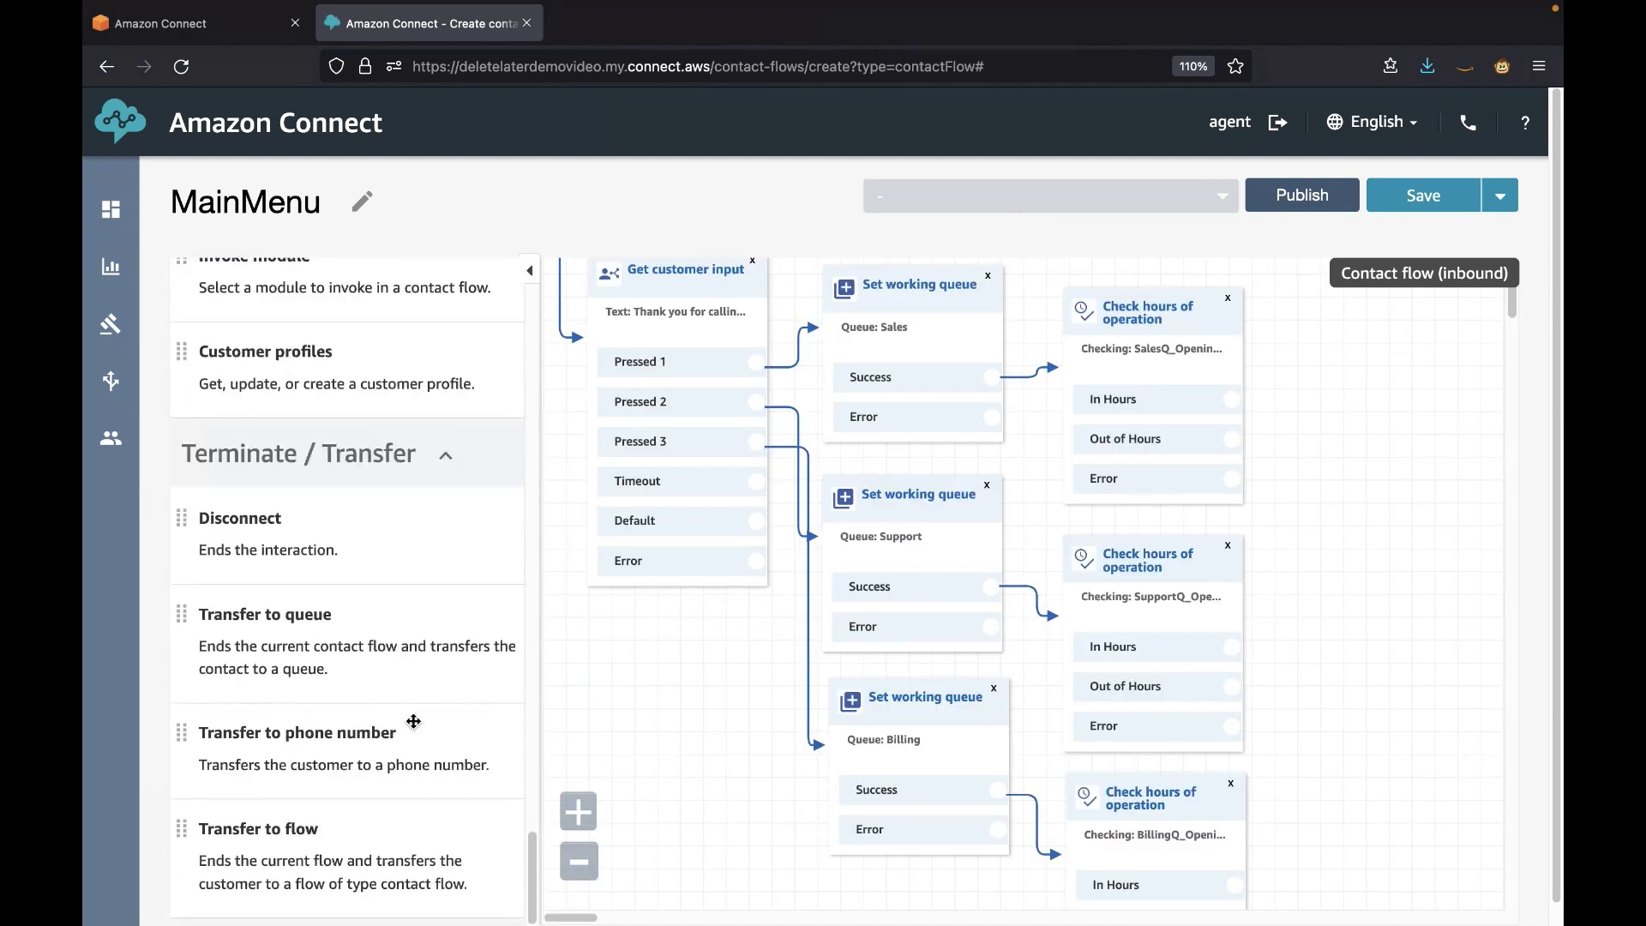
scroll(413, 721, down, 1)
drag(1086, 473, 1385, 343)
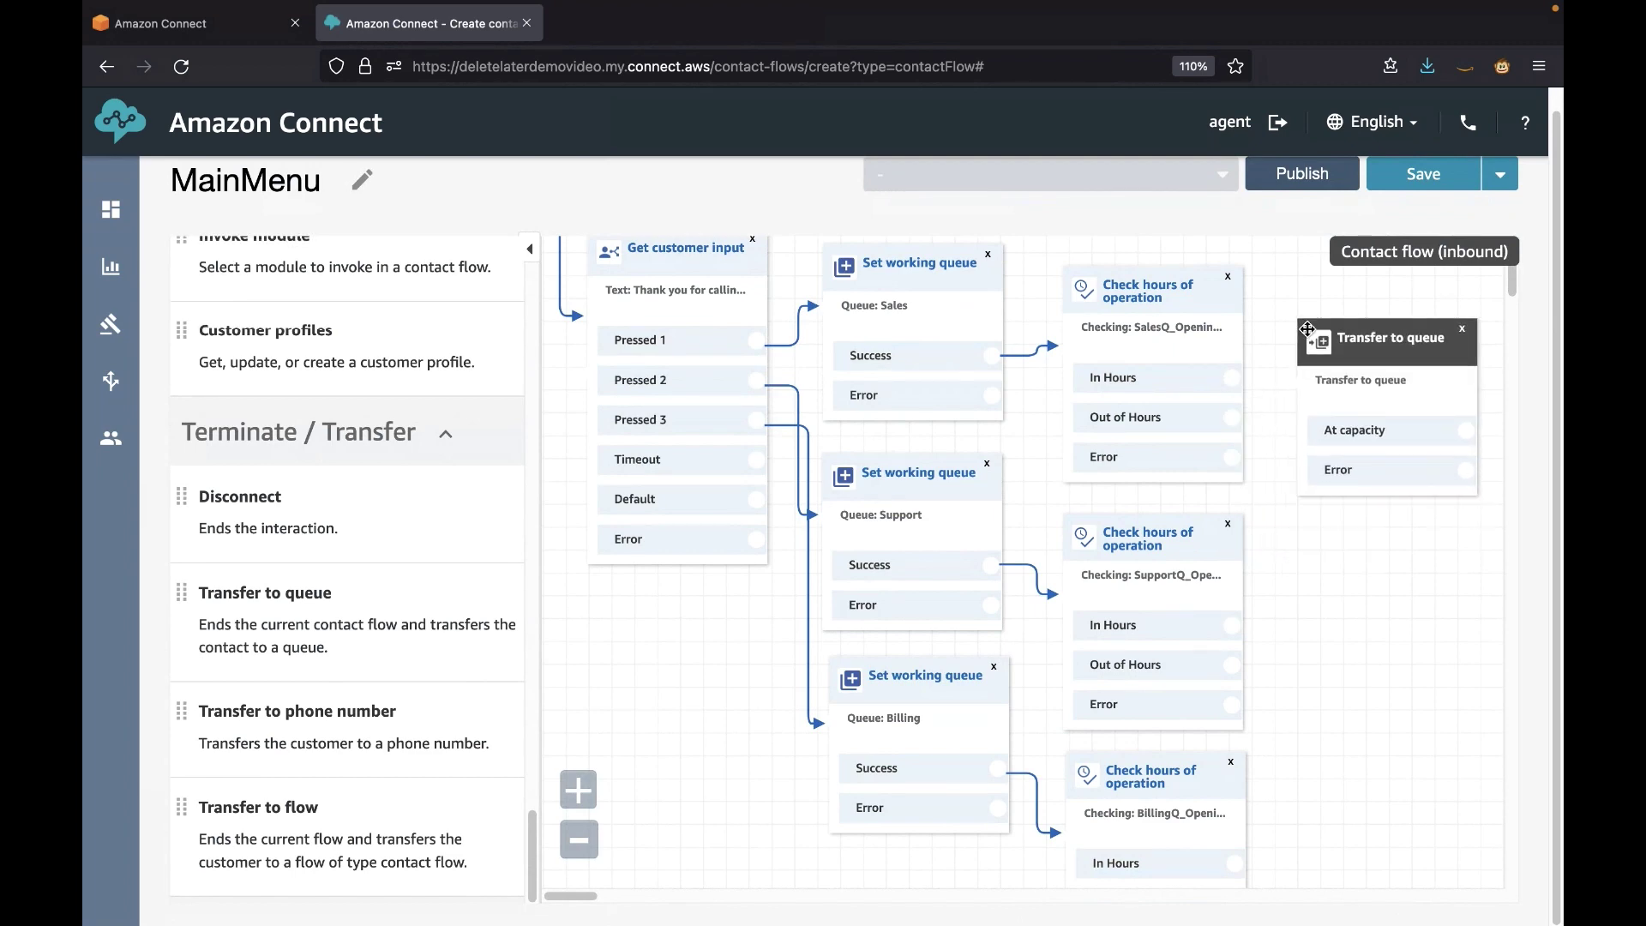
scroll(1286, 341, right, 3)
click(1310, 396)
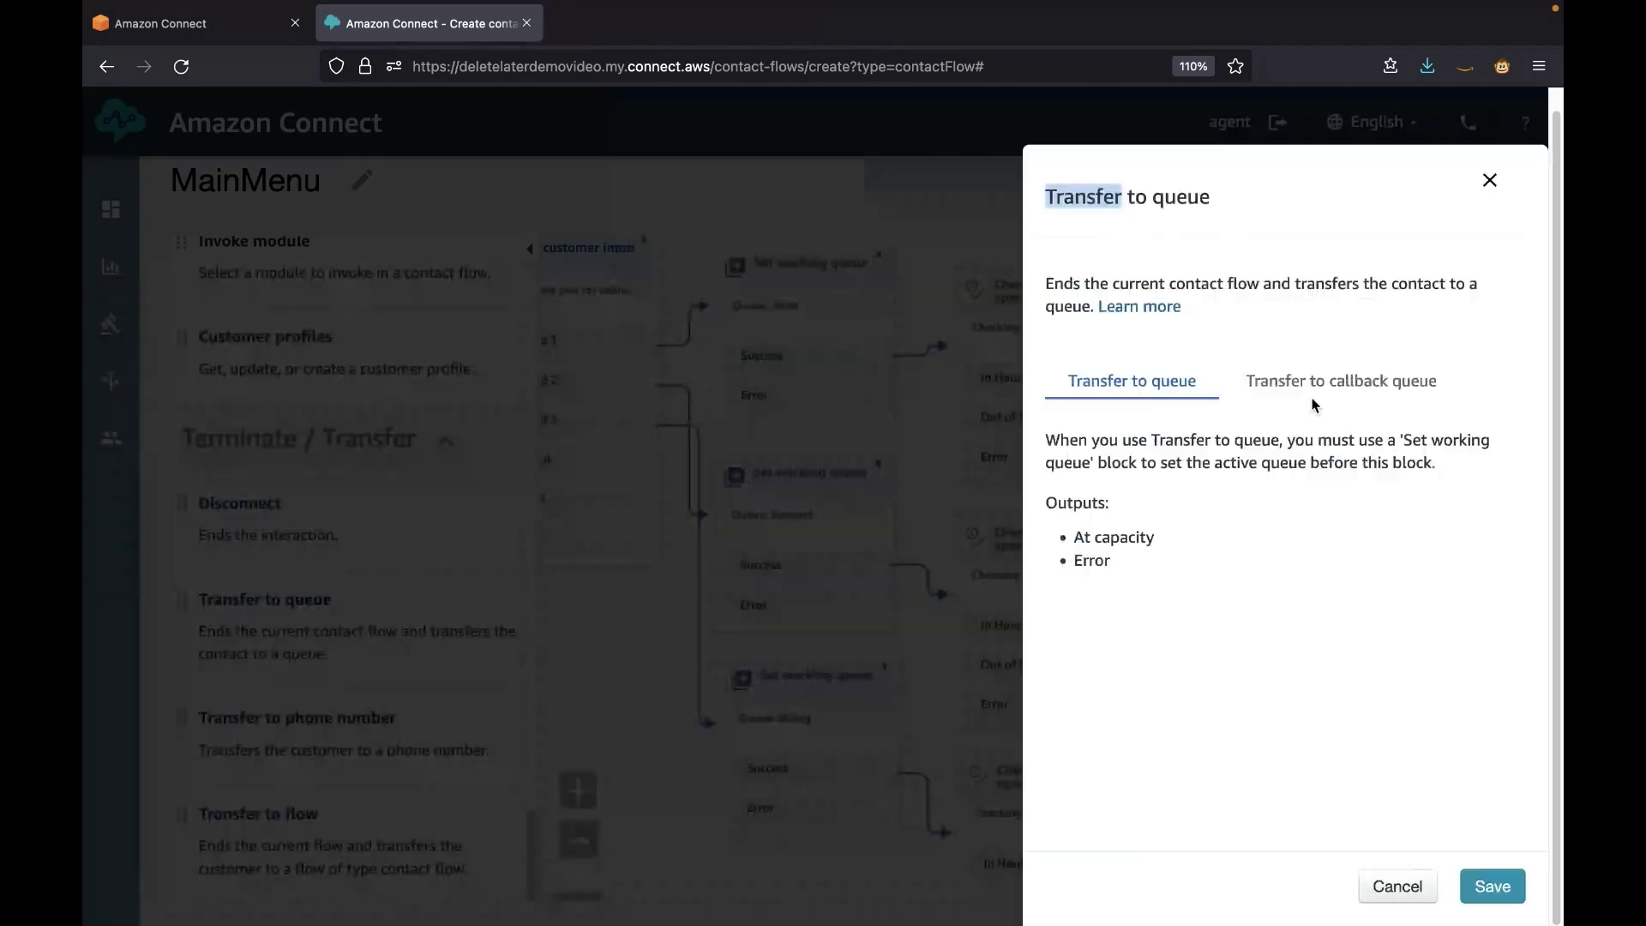
click(1490, 180)
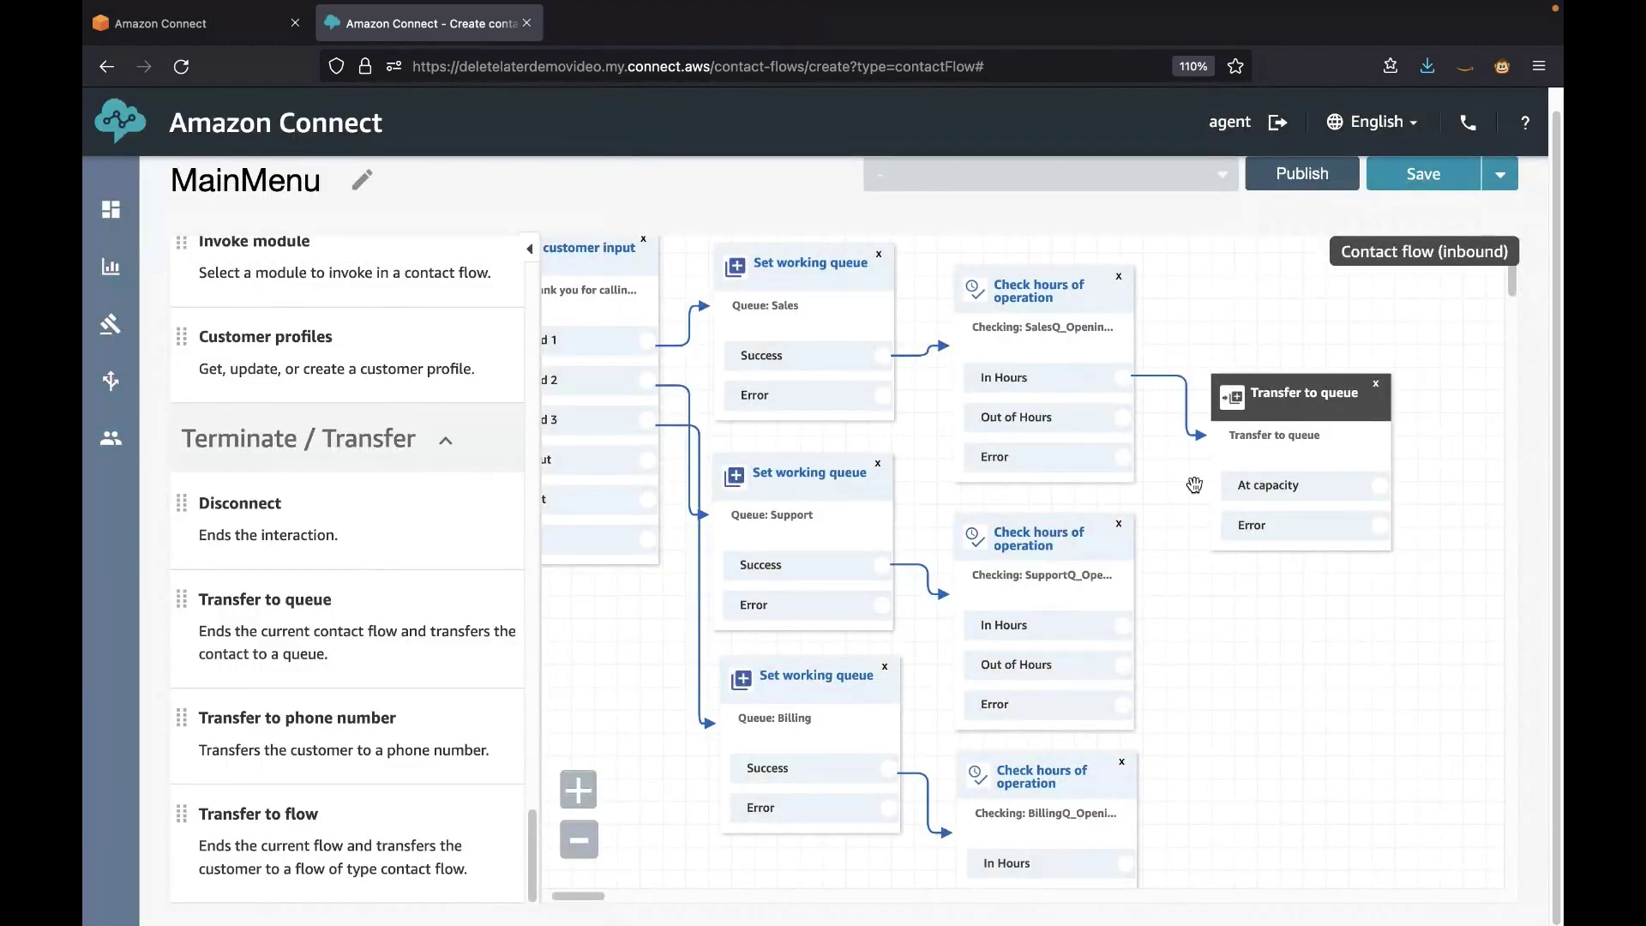
Route the Support and Billing In Hours outputs to Transfer to queue.
drag(1133, 615, 1211, 439)
scroll(1171, 836, down, 1)
drag(1126, 774, 1215, 372)
scroll(1260, 627, right, 3)
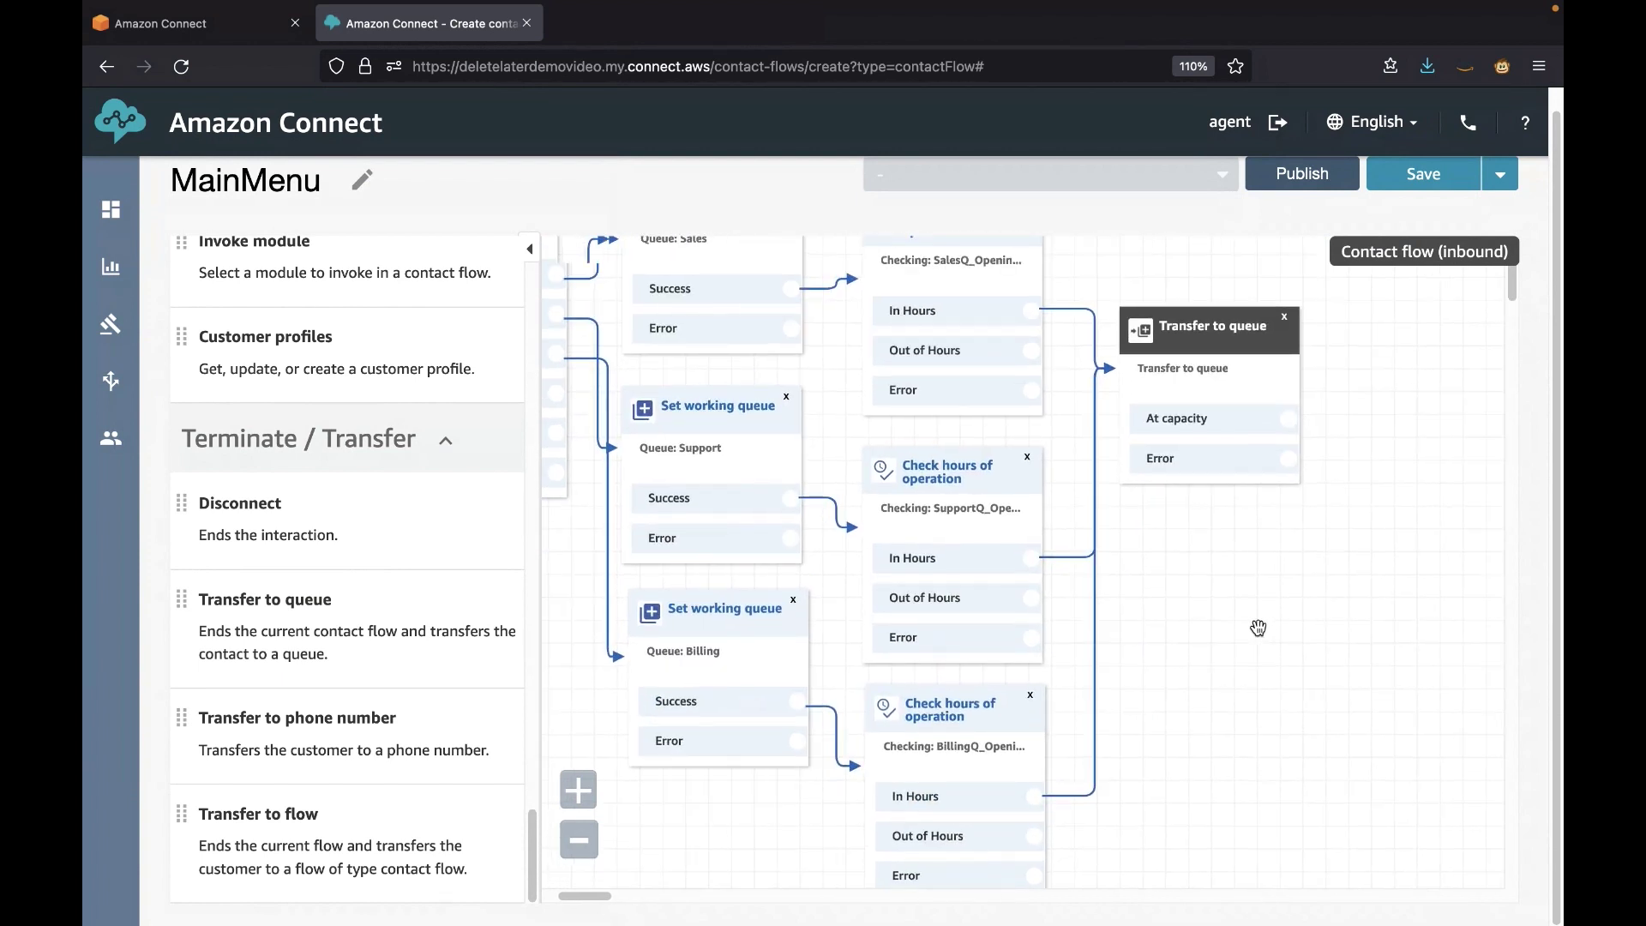
click(530, 254)
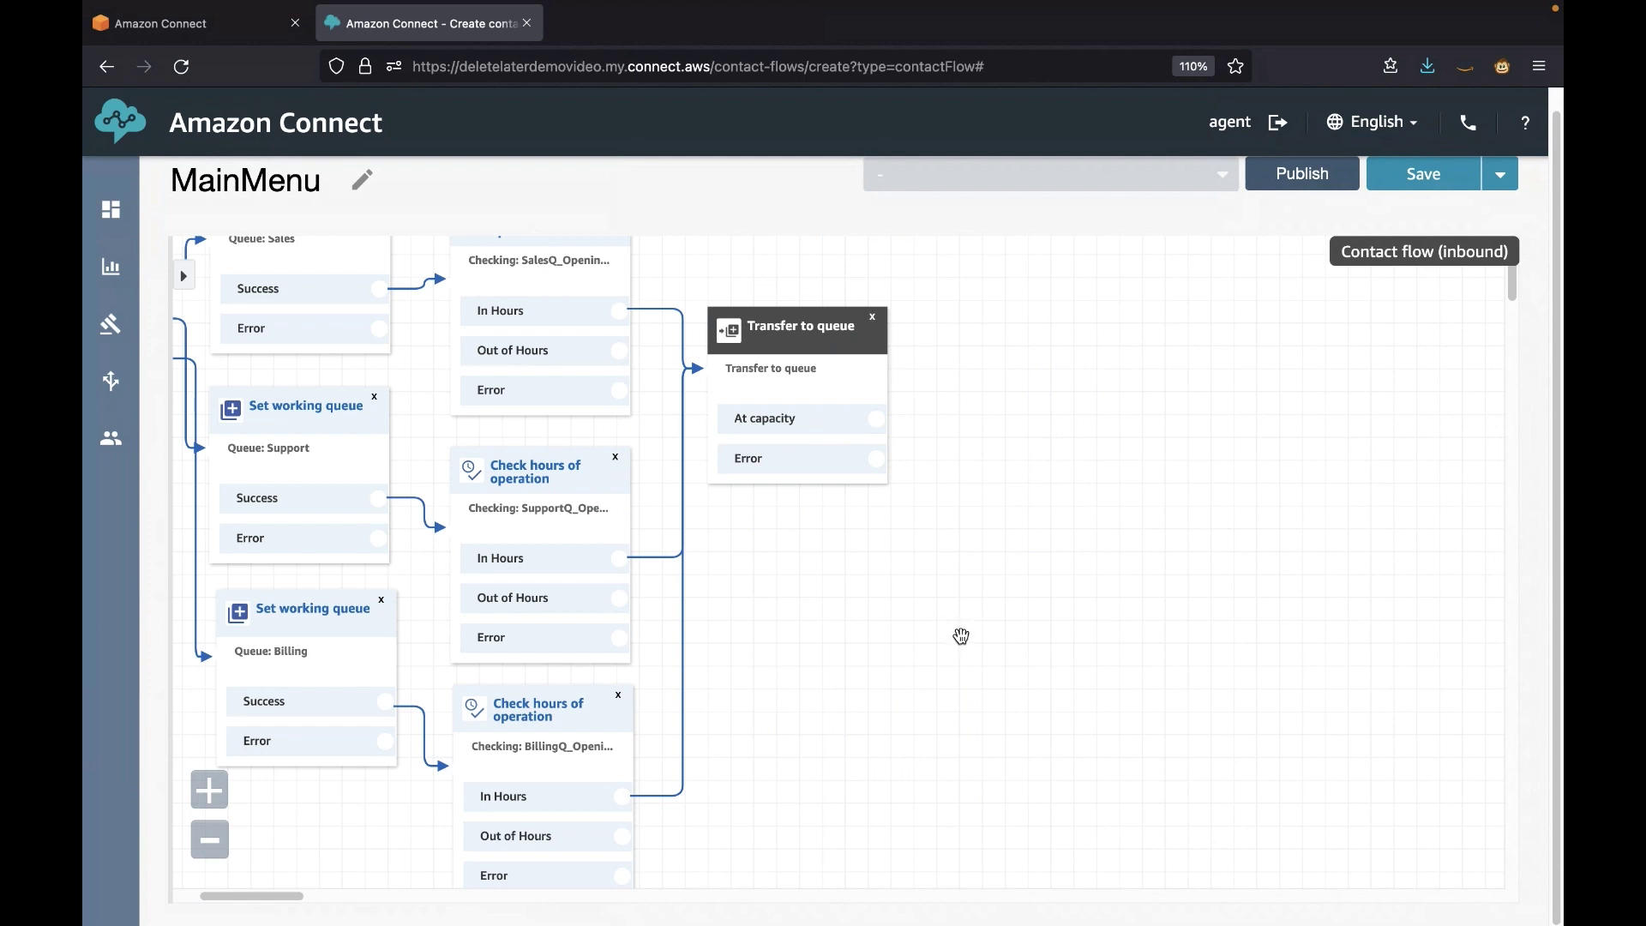
click(184, 279)
scroll(326, 486, up, 15)
scroll(327, 486, up, 15)
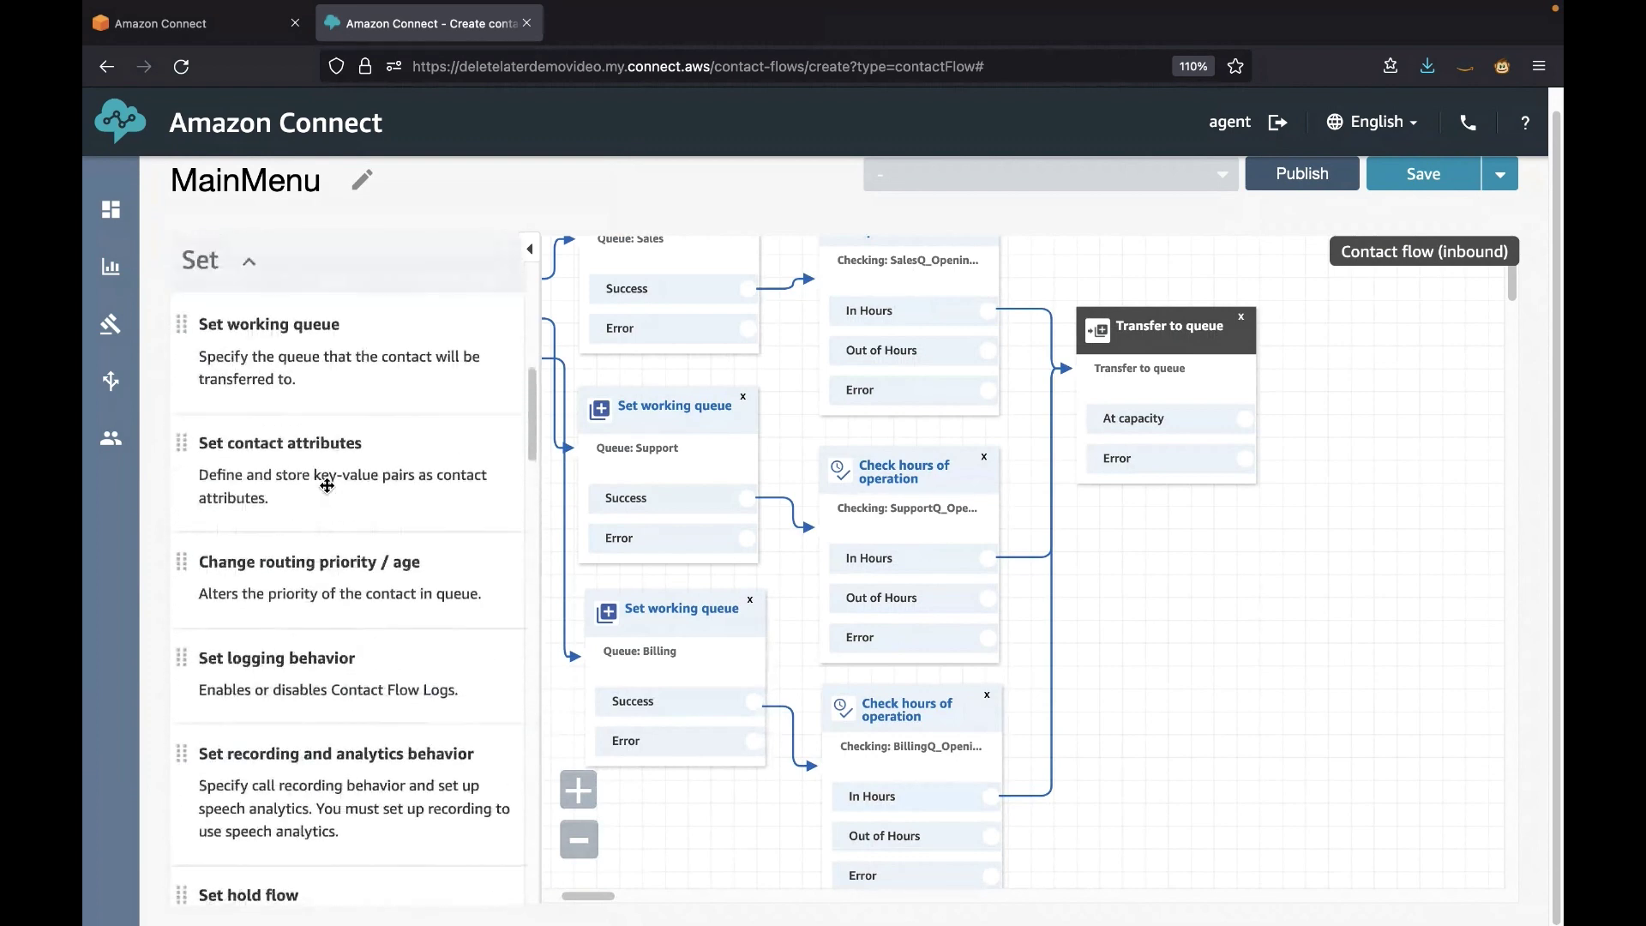
Add a Play prompt speaking the 'Sorry, we are closed' text-to-speech message.
drag(668, 518, 1184, 583)
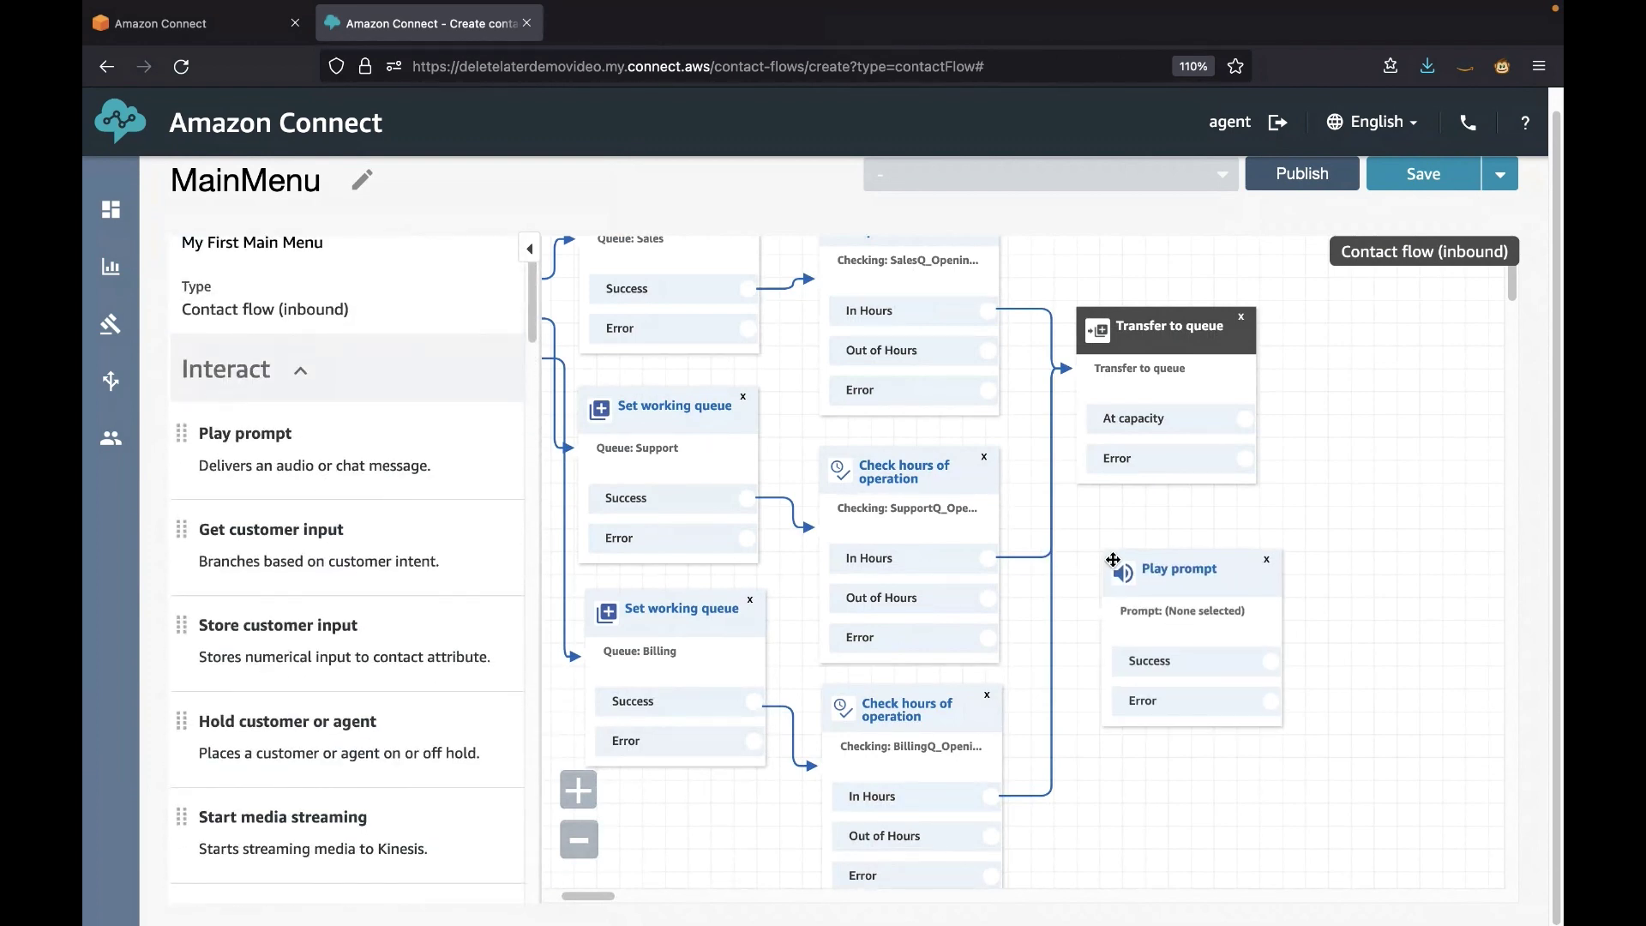
click(1171, 571)
click(1176, 690)
click(1156, 631)
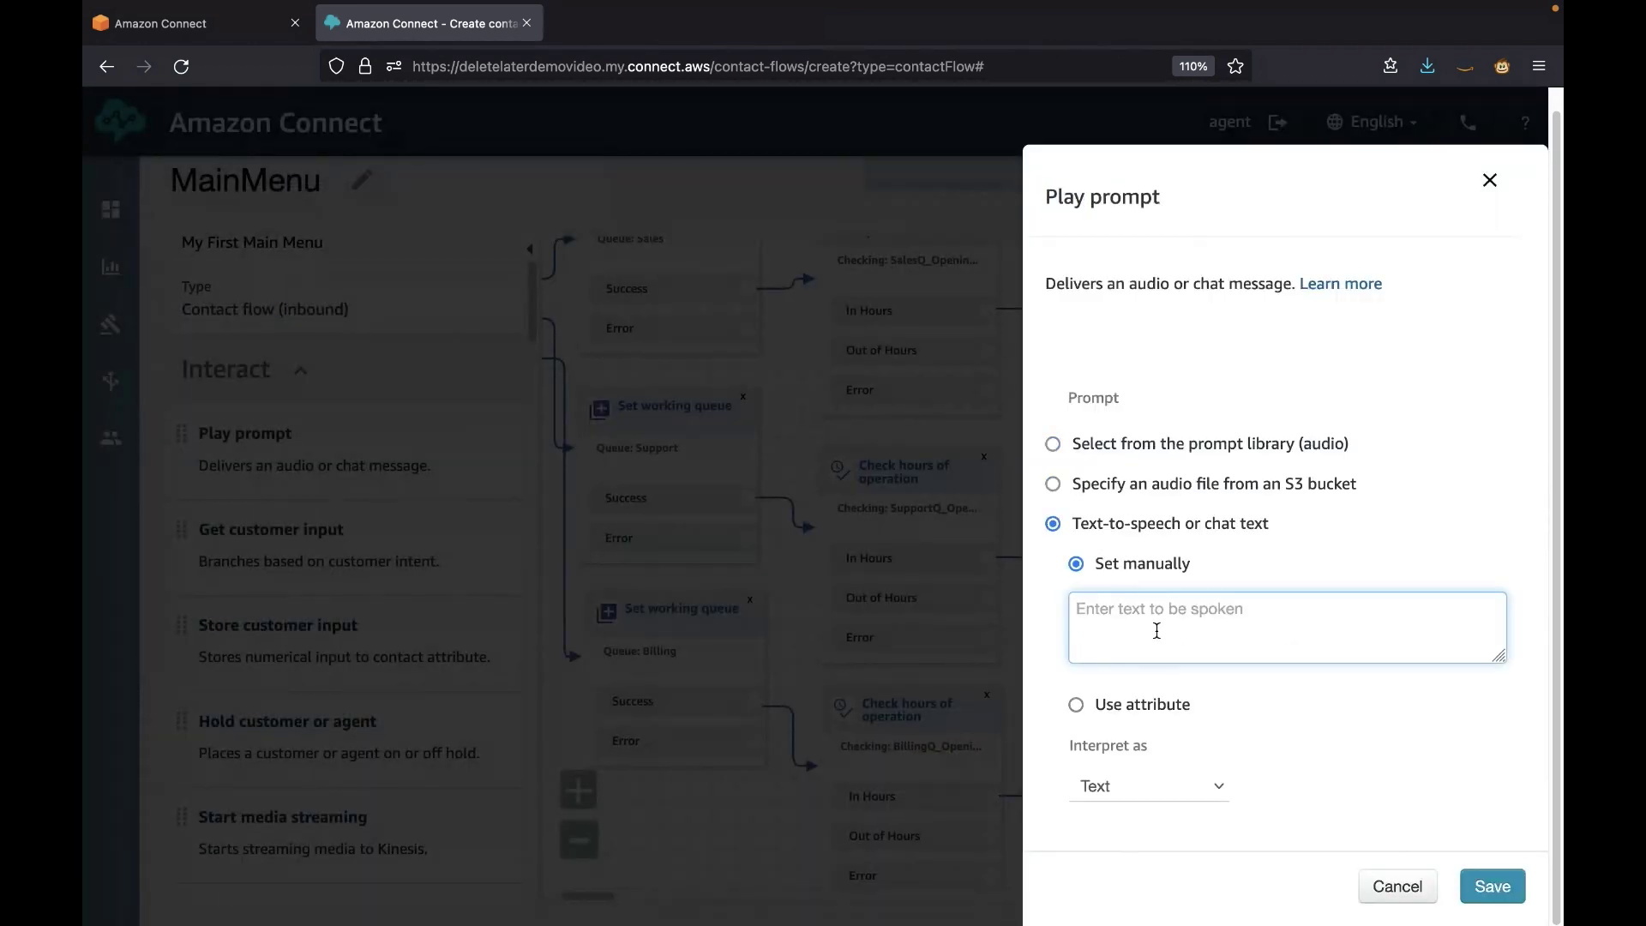
text(Sorry, we are closed. Please call us an)
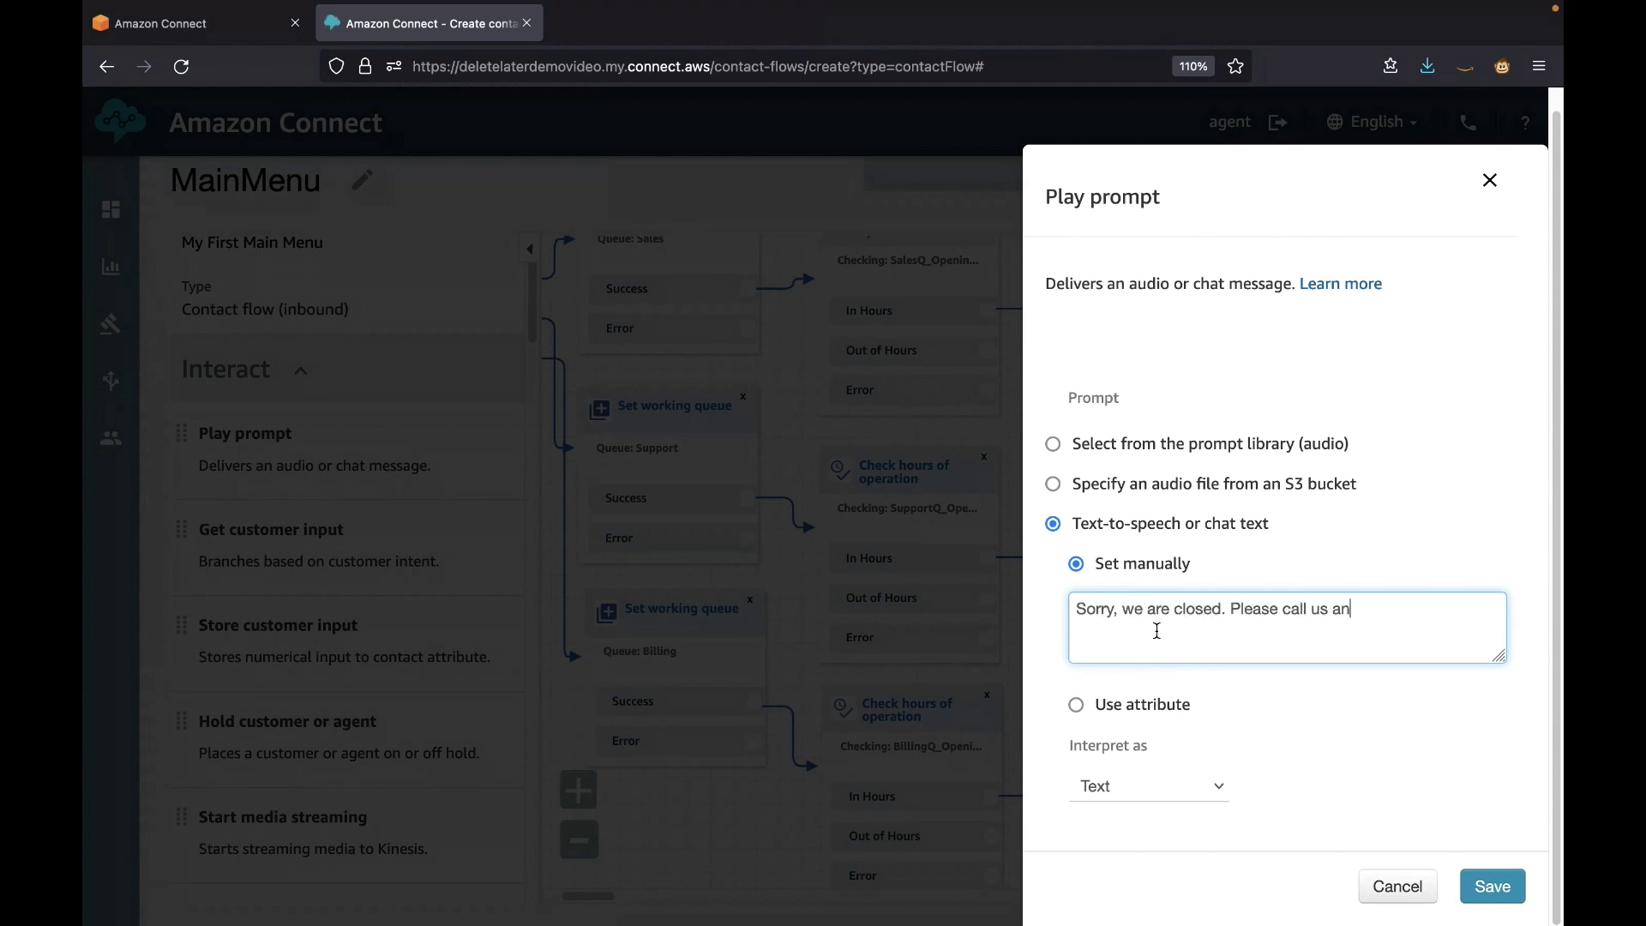
click(1493, 889)
Send the Sales, Support and Billing Out of Hours outputs to the closed prompt.
drag(988, 350, 1093, 615)
drag(988, 597, 1094, 616)
drag(992, 836, 1101, 614)
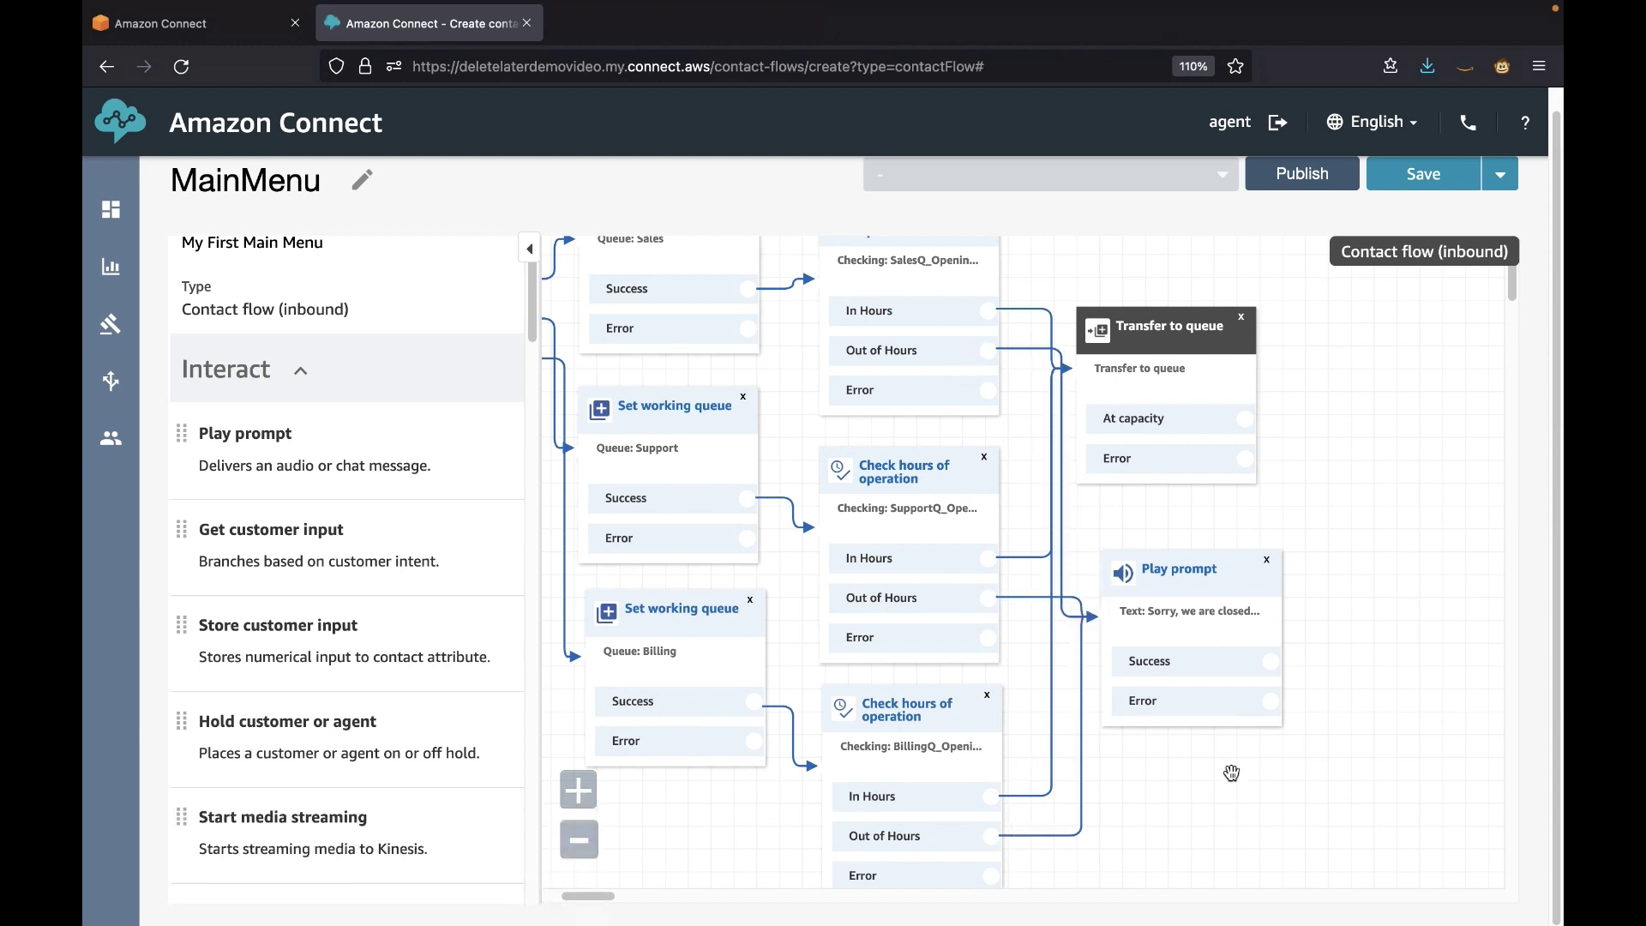
scroll(1231, 768, down, 3)
scroll(1231, 767, right, 2)
Add a second Play prompt with text-to-speech 'Please call us later.'.
drag(839, 632, 1115, 696)
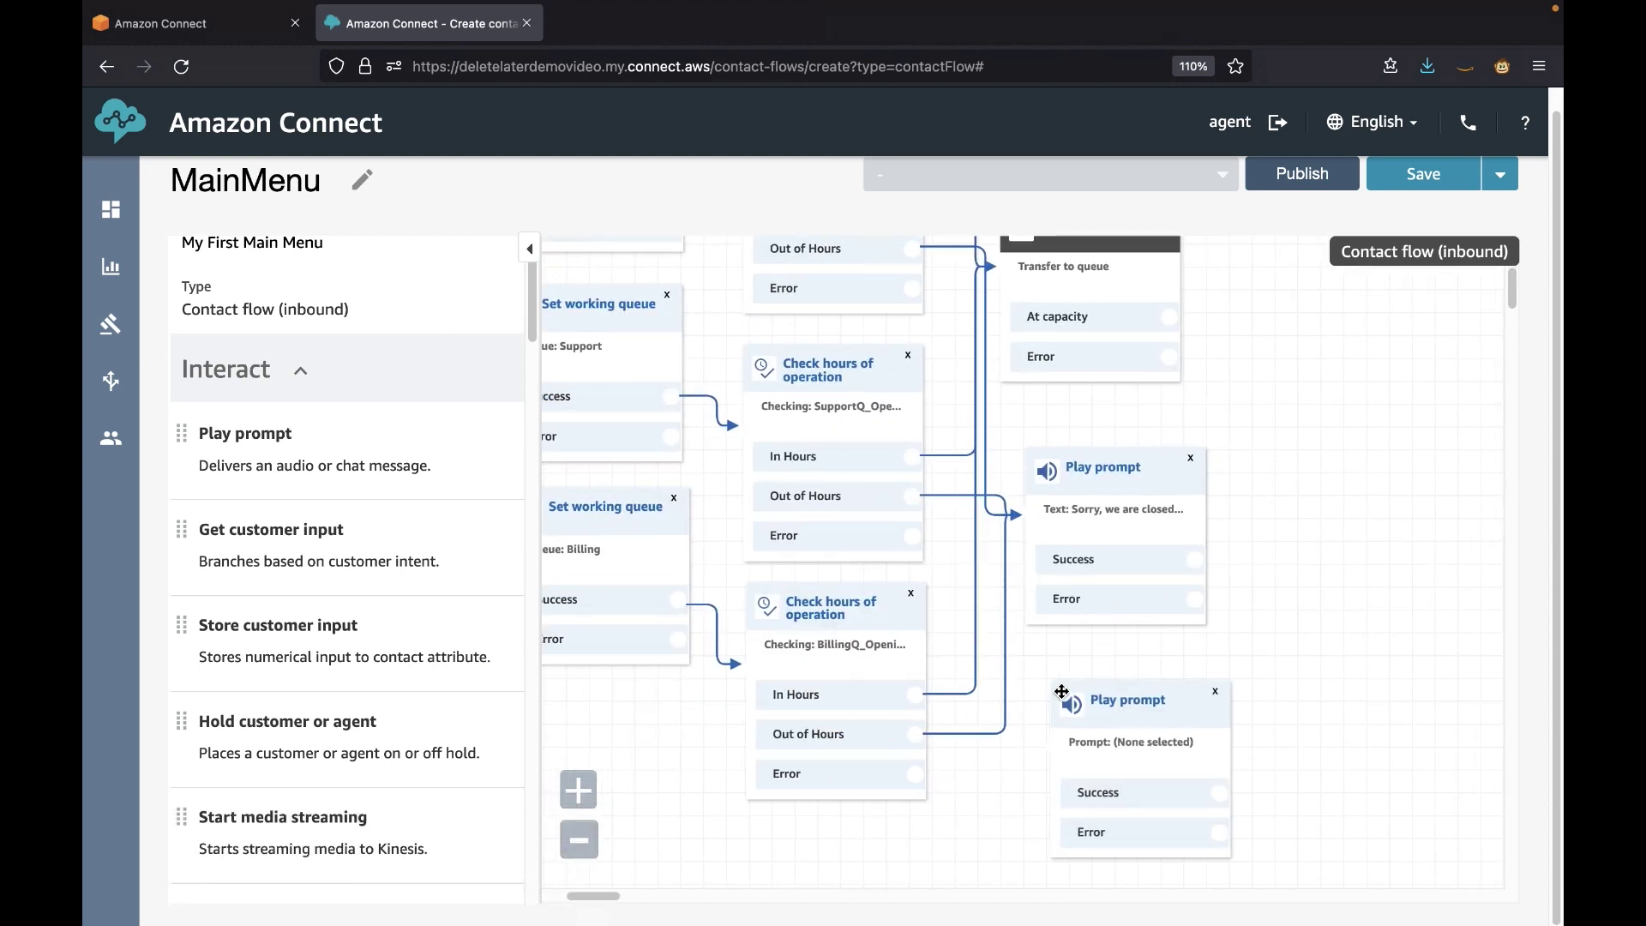
double_click(1118, 699)
click(1145, 695)
click(1149, 630)
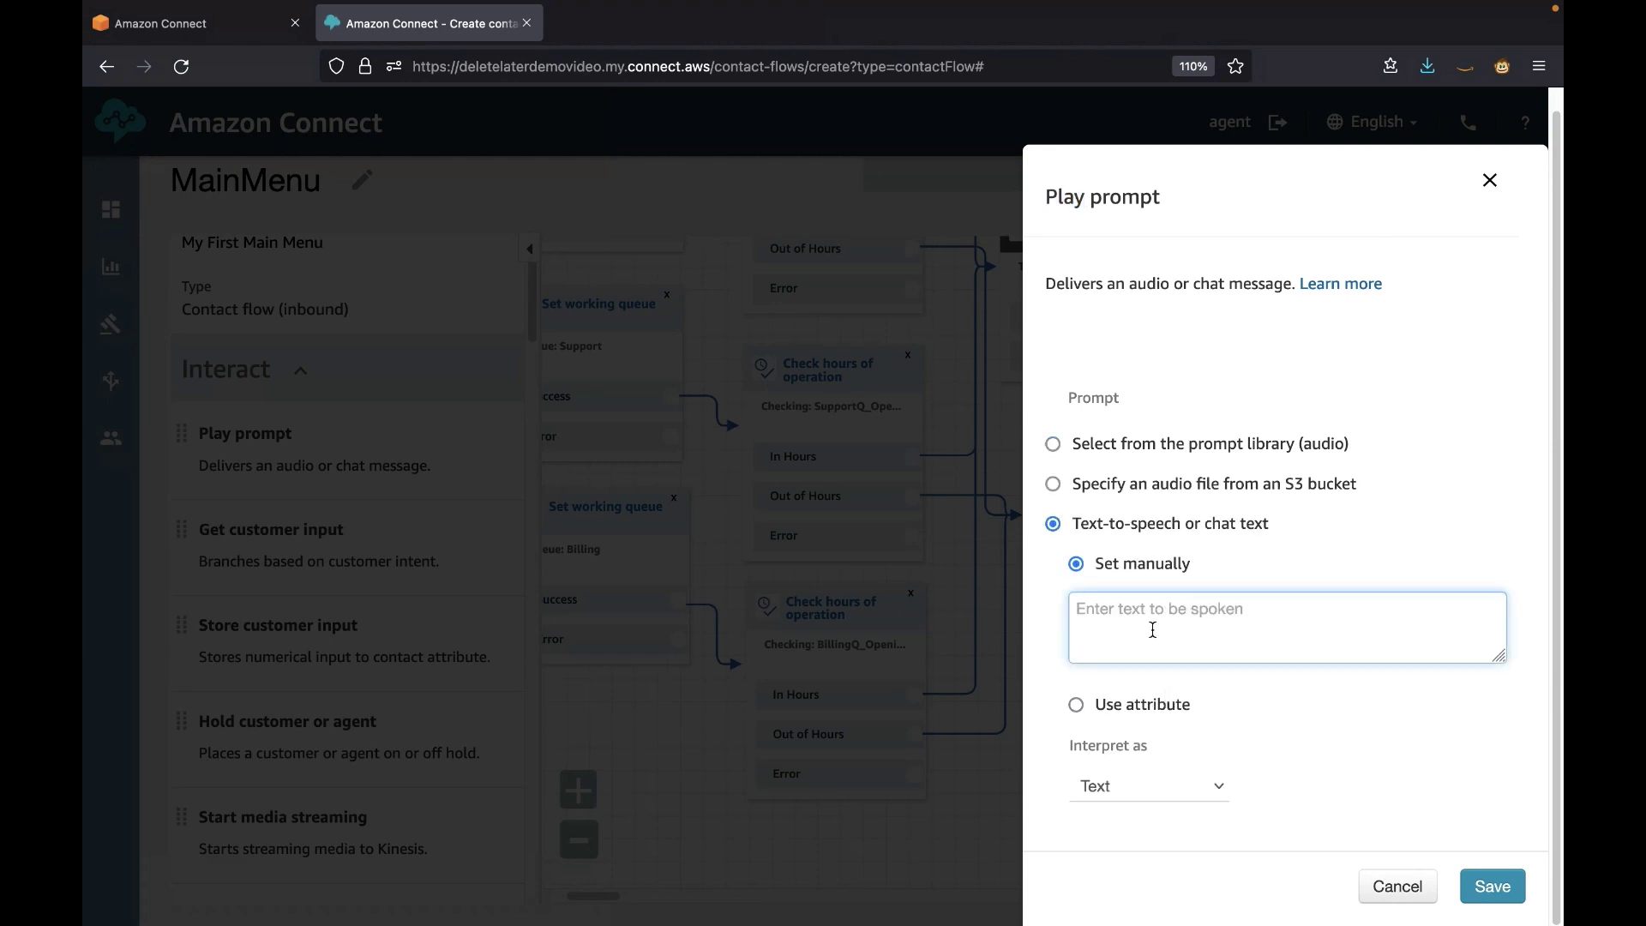
text(Please call us later.)
click(1492, 885)
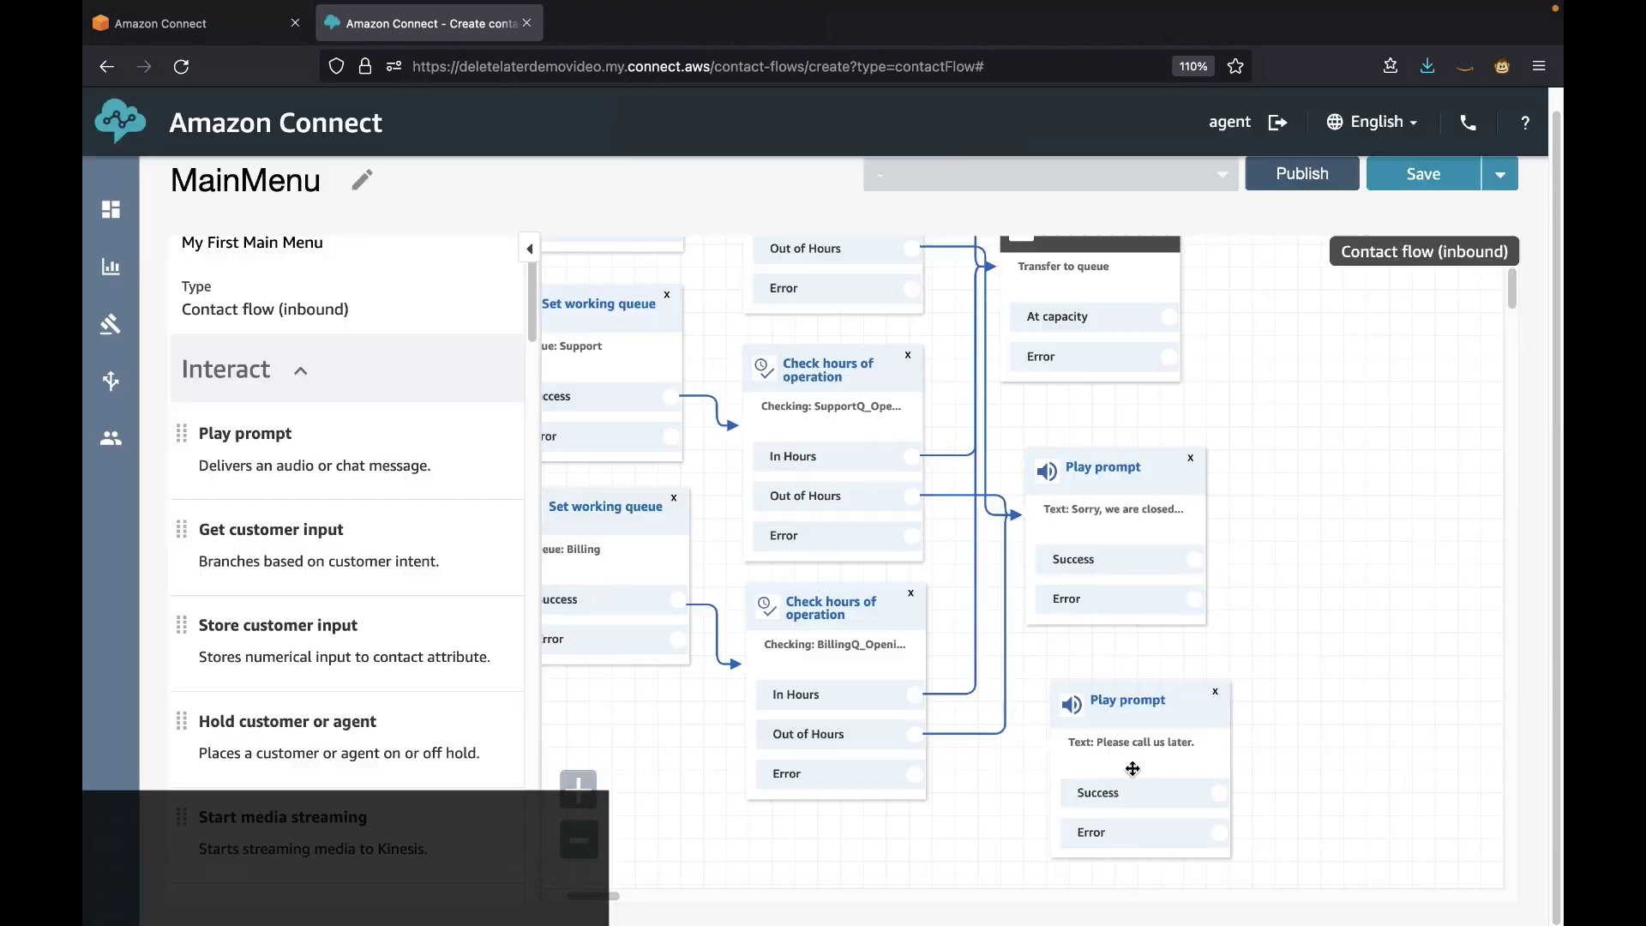
Route the Error outputs of the hours checks and queue blocks to 'Please call us later.'.
drag(914, 774, 1106, 744)
drag(912, 535, 1107, 746)
drag(914, 286, 1041, 701)
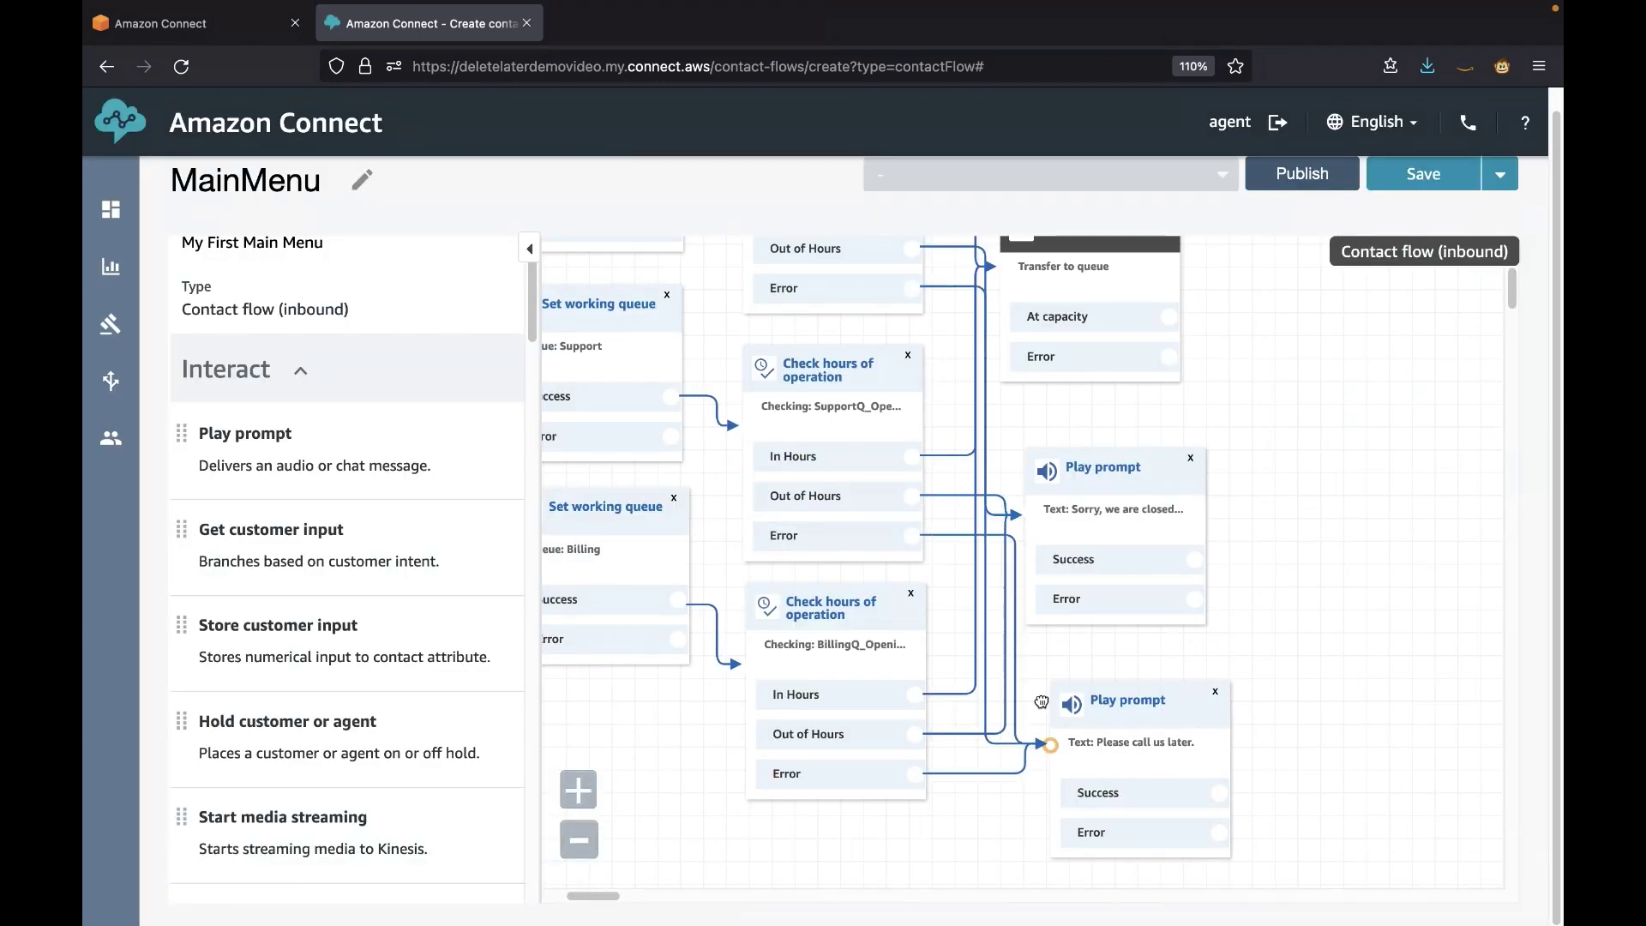
drag(751, 537, 800, 557)
drag(719, 456, 1087, 764)
drag(726, 660, 1087, 763)
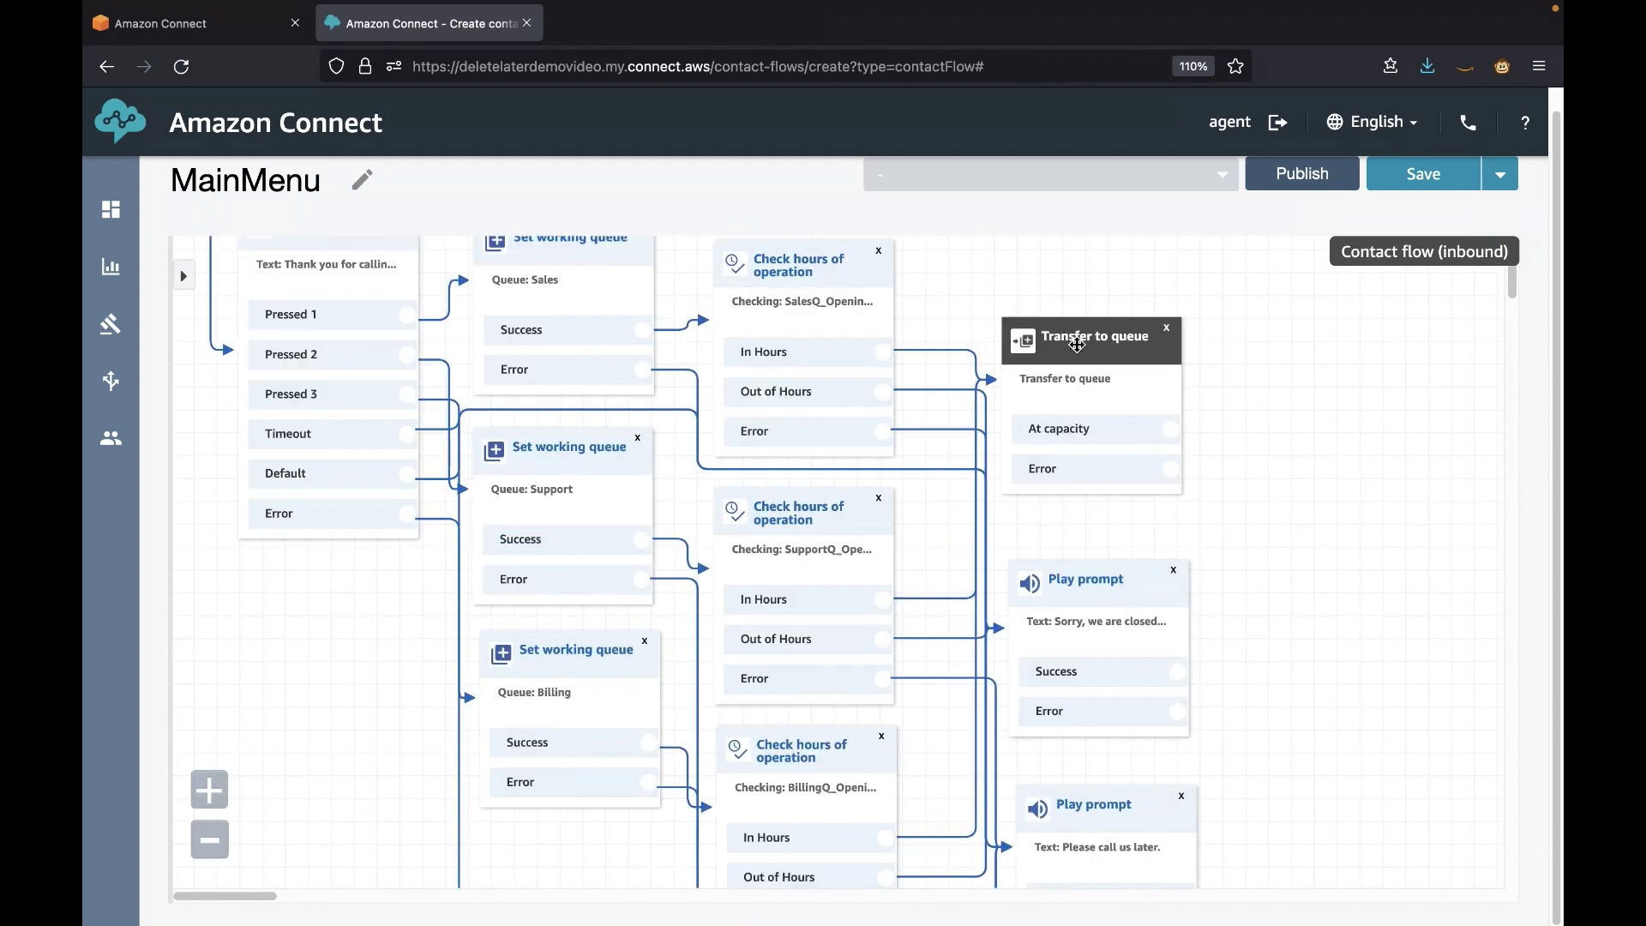
Add a Disconnect block and end Transfer to queue and the prompts there.
click(1073, 341)
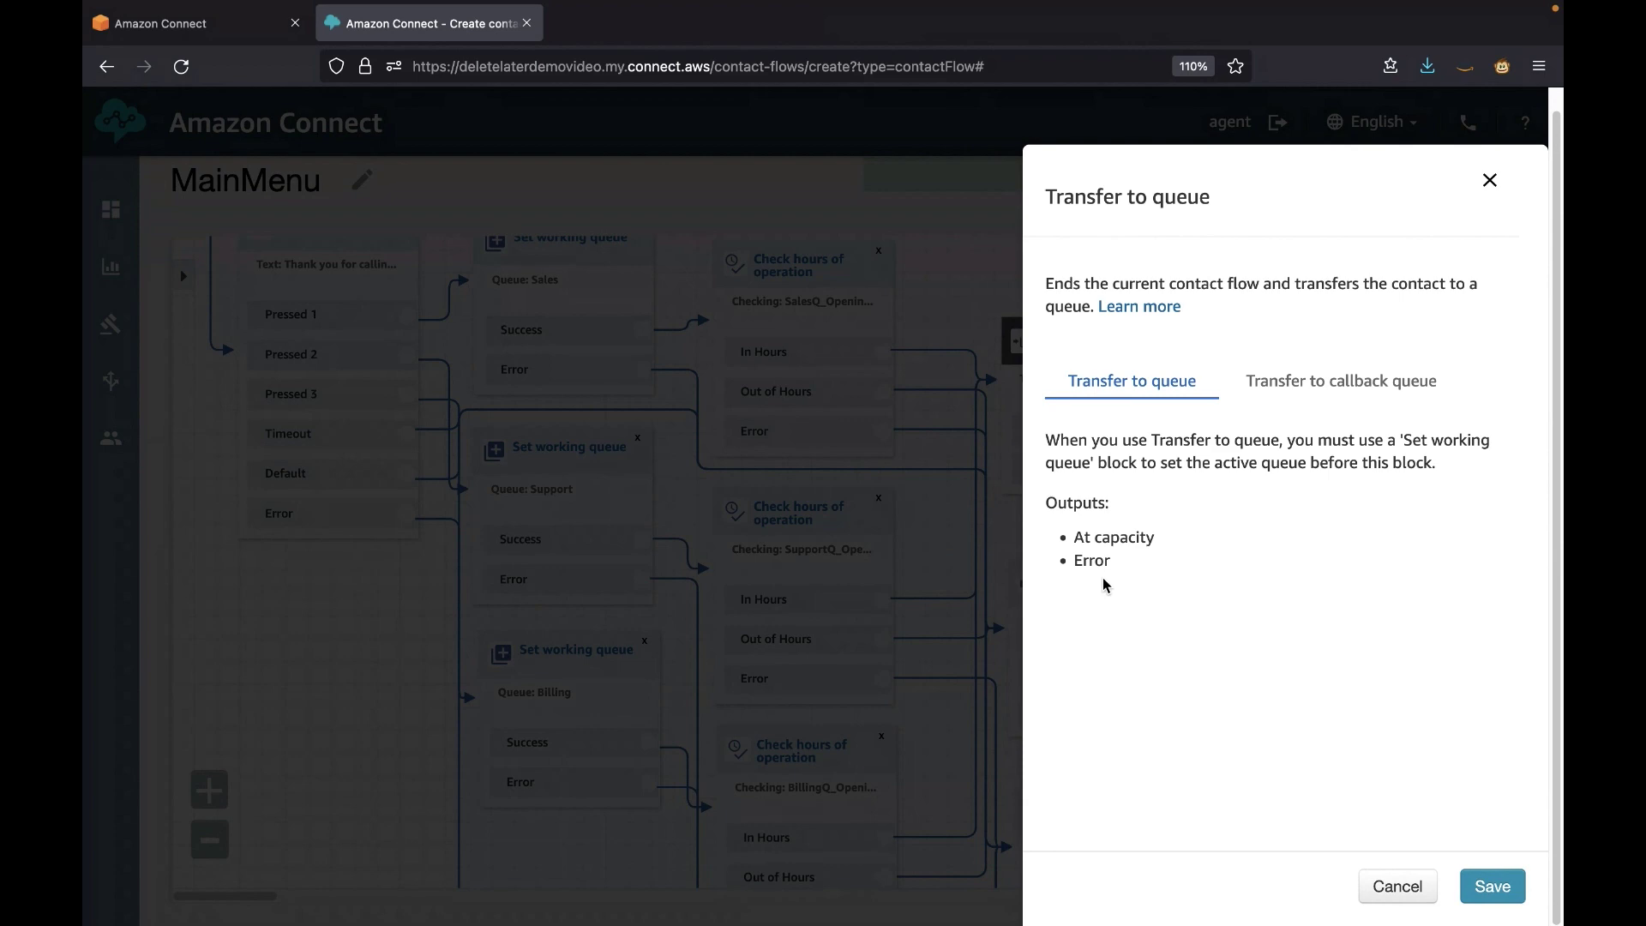
click(1489, 180)
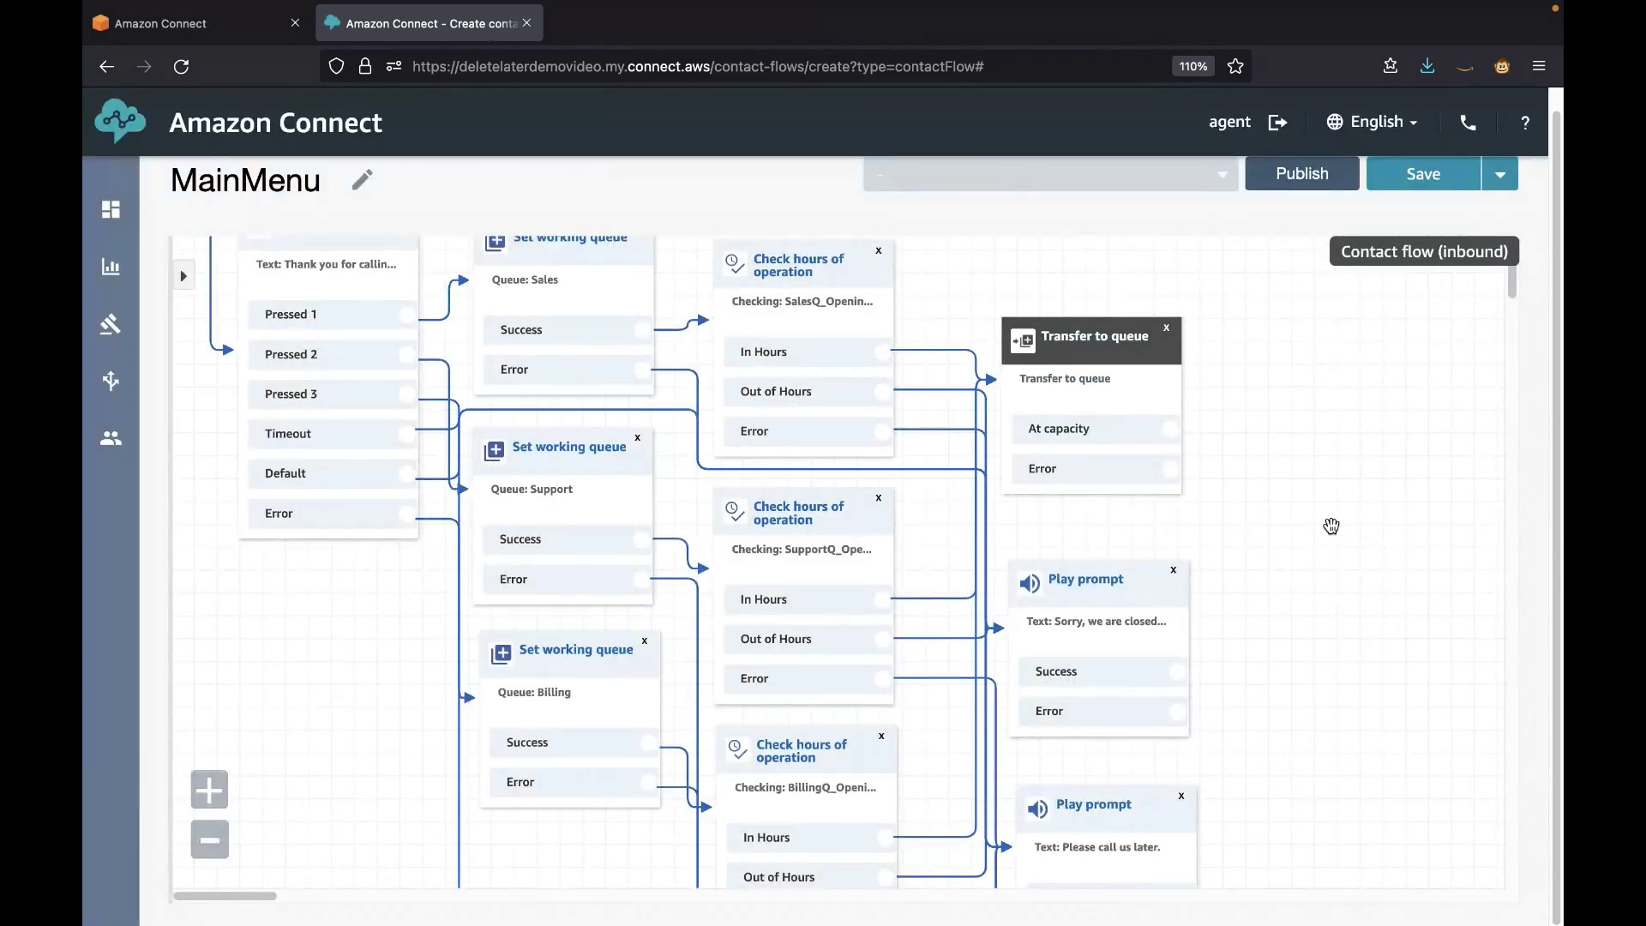
scroll(327, 635, down, 10)
drag(240, 524, 1355, 477)
drag(1312, 482, 1348, 480)
drag(1312, 683, 1372, 480)
scroll(1372, 862, down, 2)
drag(1326, 783, 1357, 352)
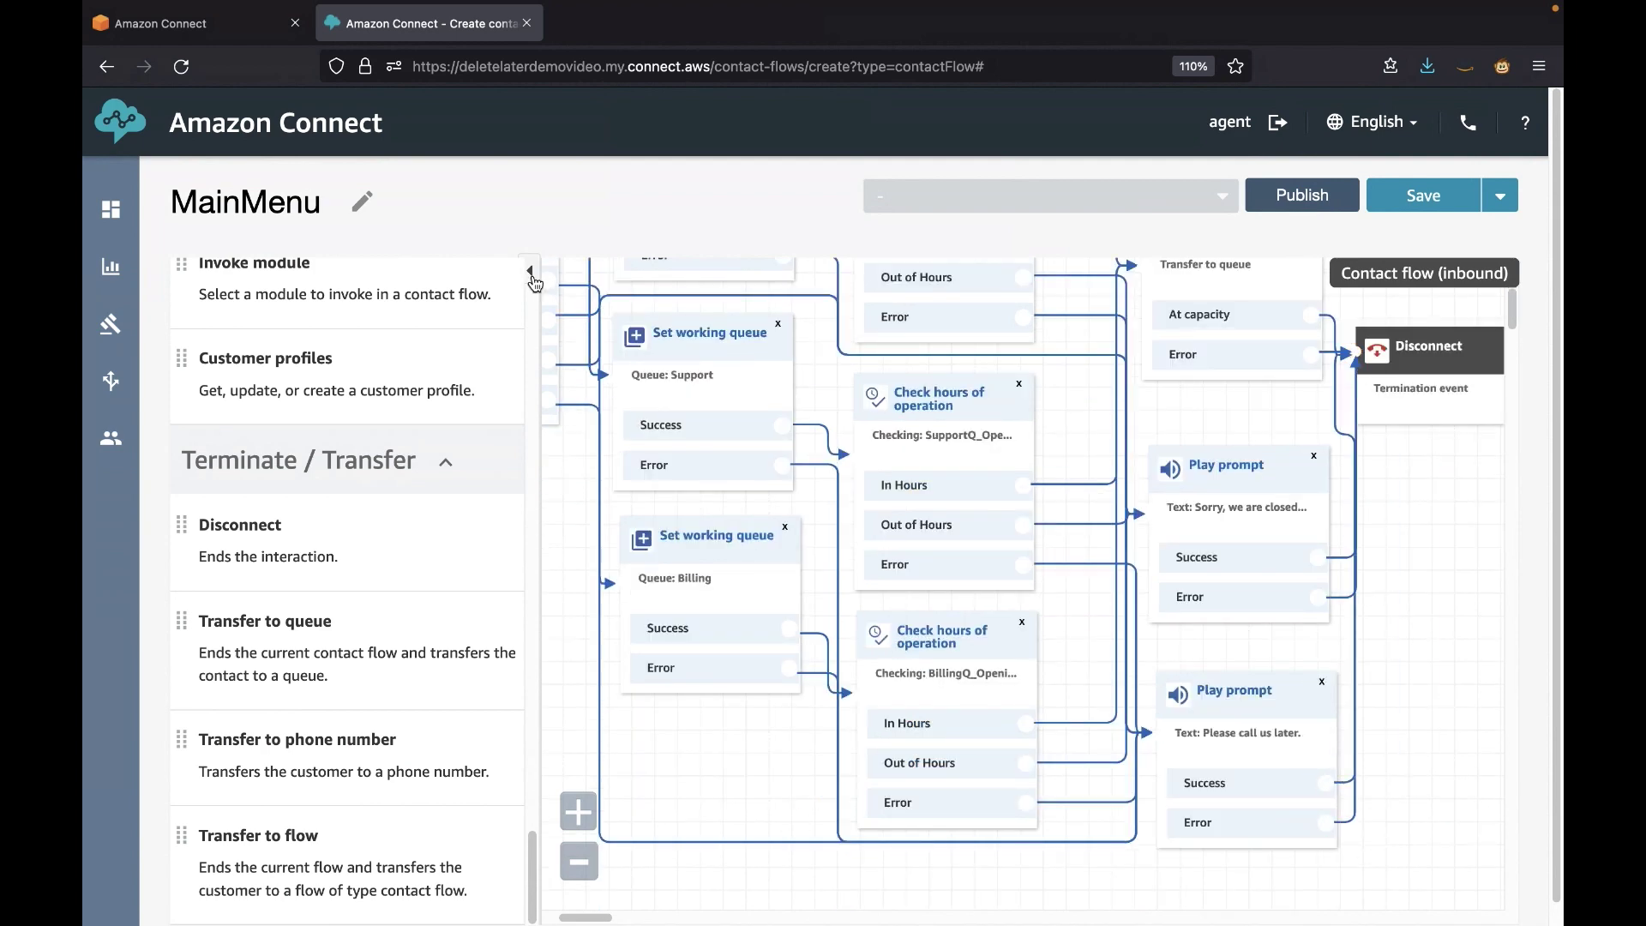
click(530, 273)
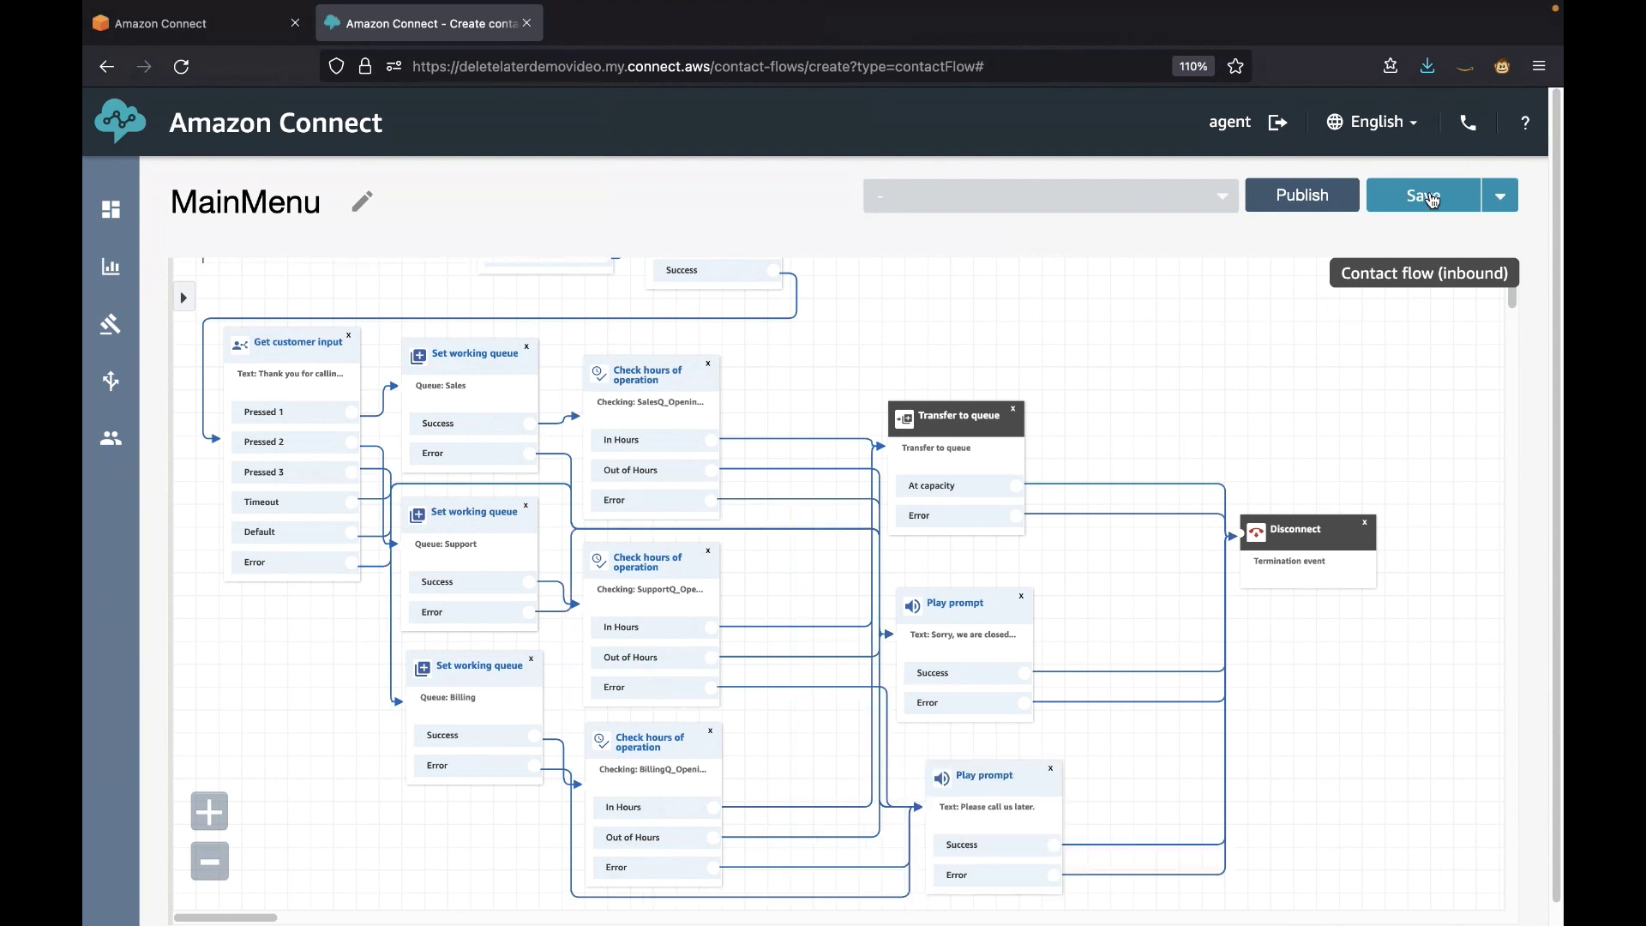
Save and publish the MainMenu flow.
click(1430, 199)
click(1302, 195)
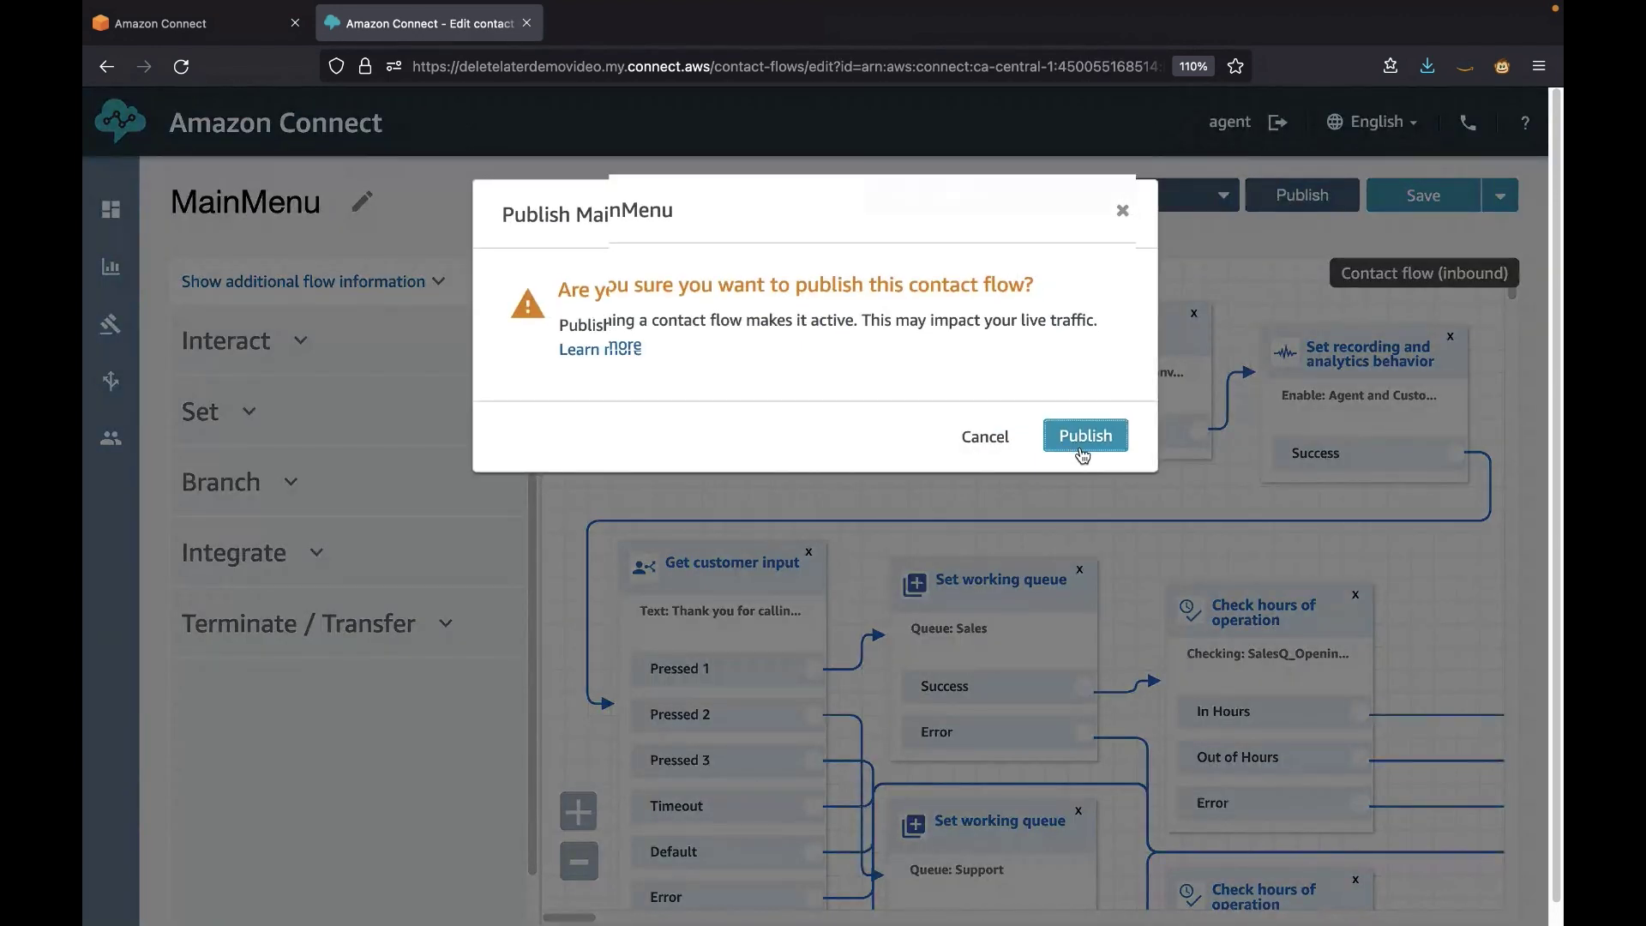
click(1082, 448)
Assign the MainMenu flow to the second claimed phone number and save.
click(172, 209)
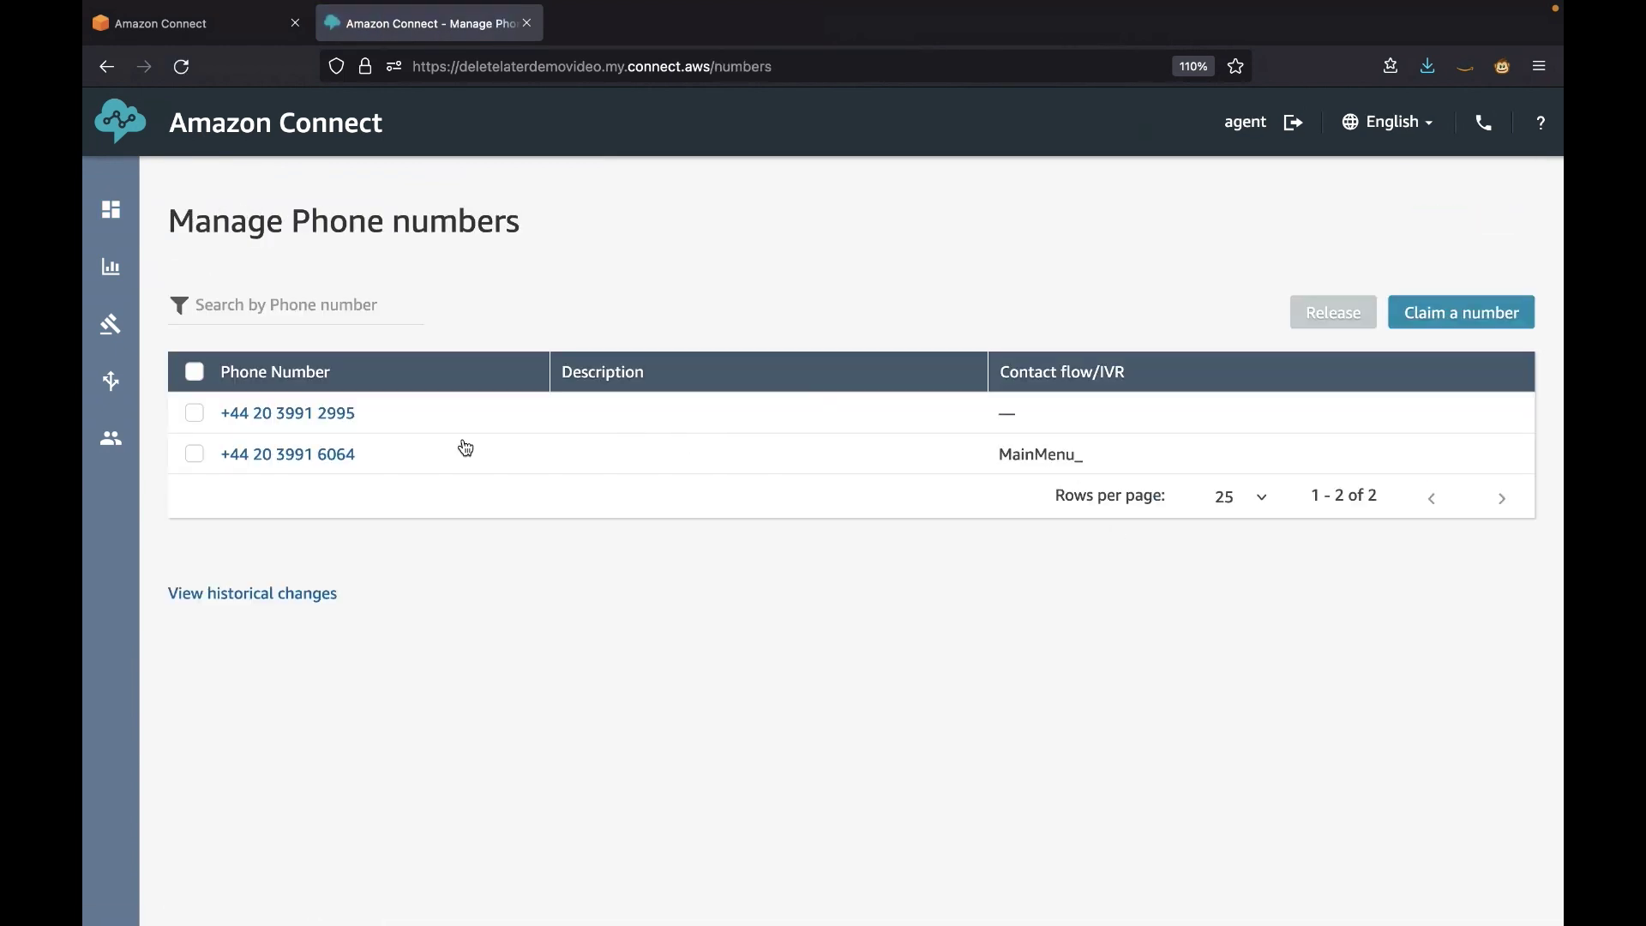
click(323, 454)
click(449, 613)
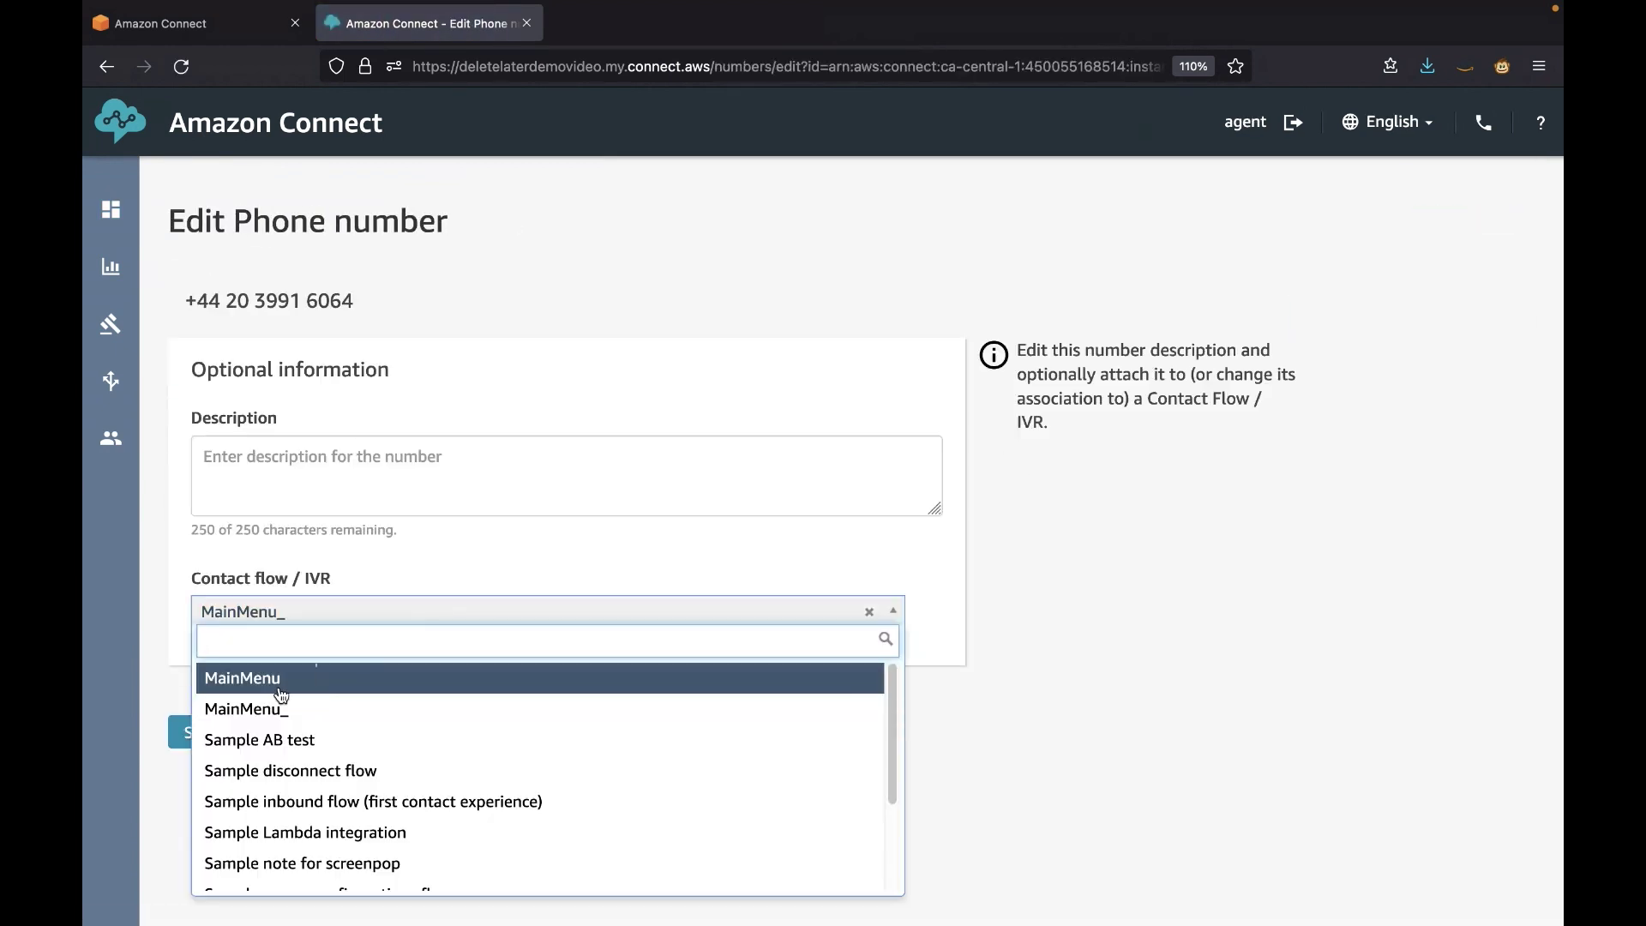
click(274, 686)
click(197, 733)
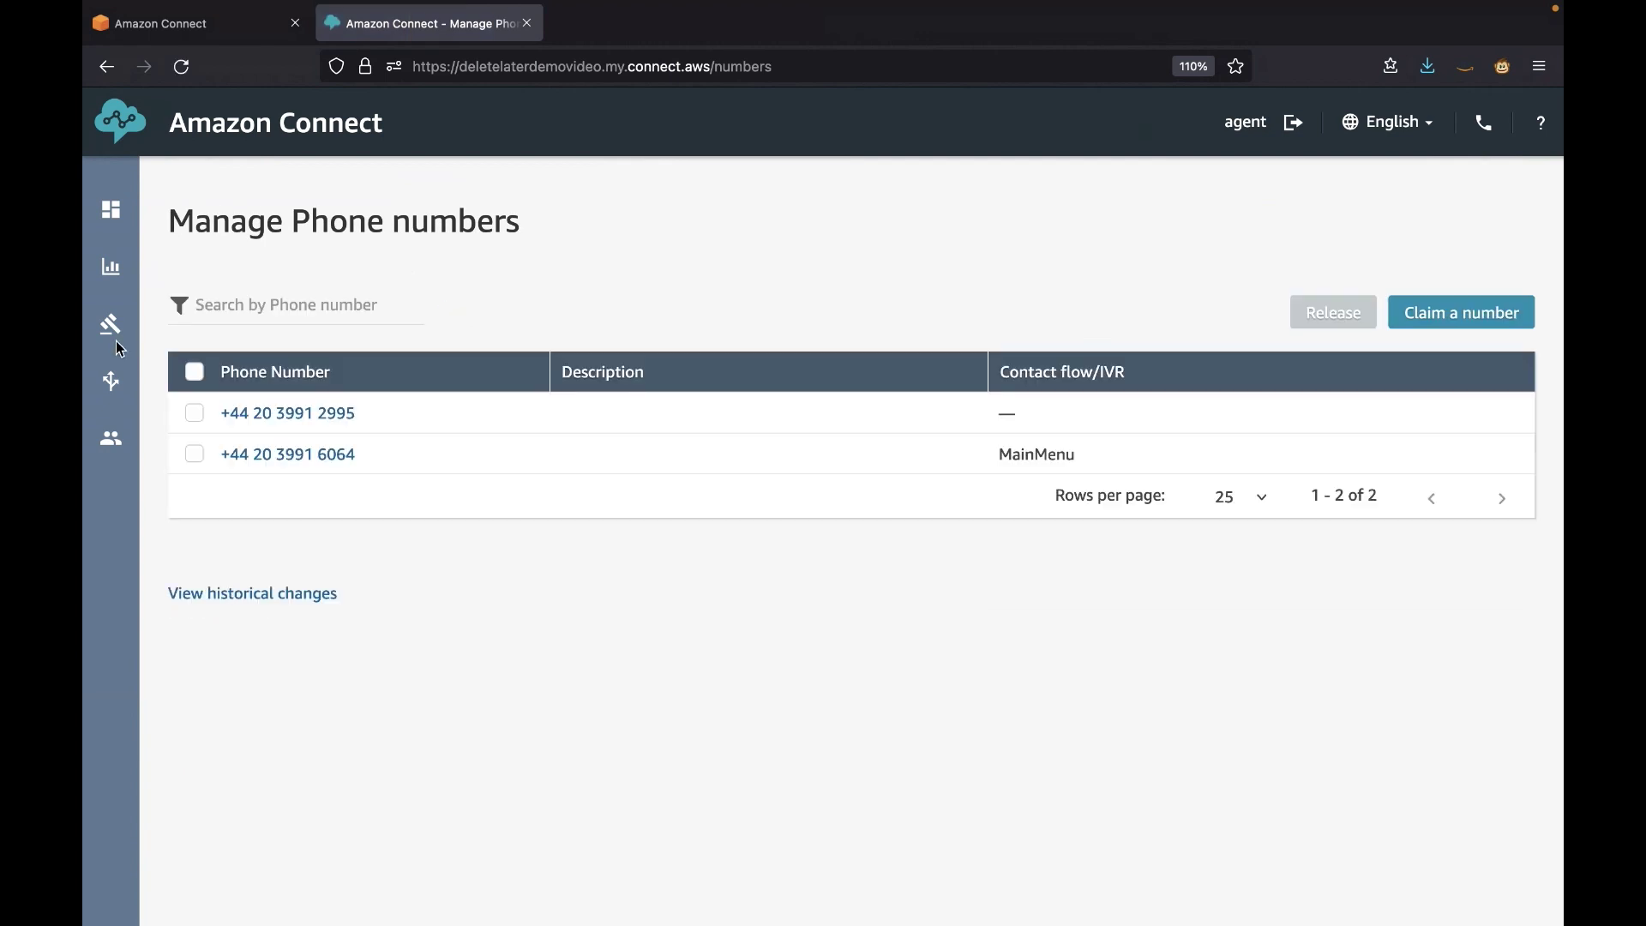
Open the agent softphone Contact Control Panel in a new tab.
mouse_move(111, 381)
click(232, 489)
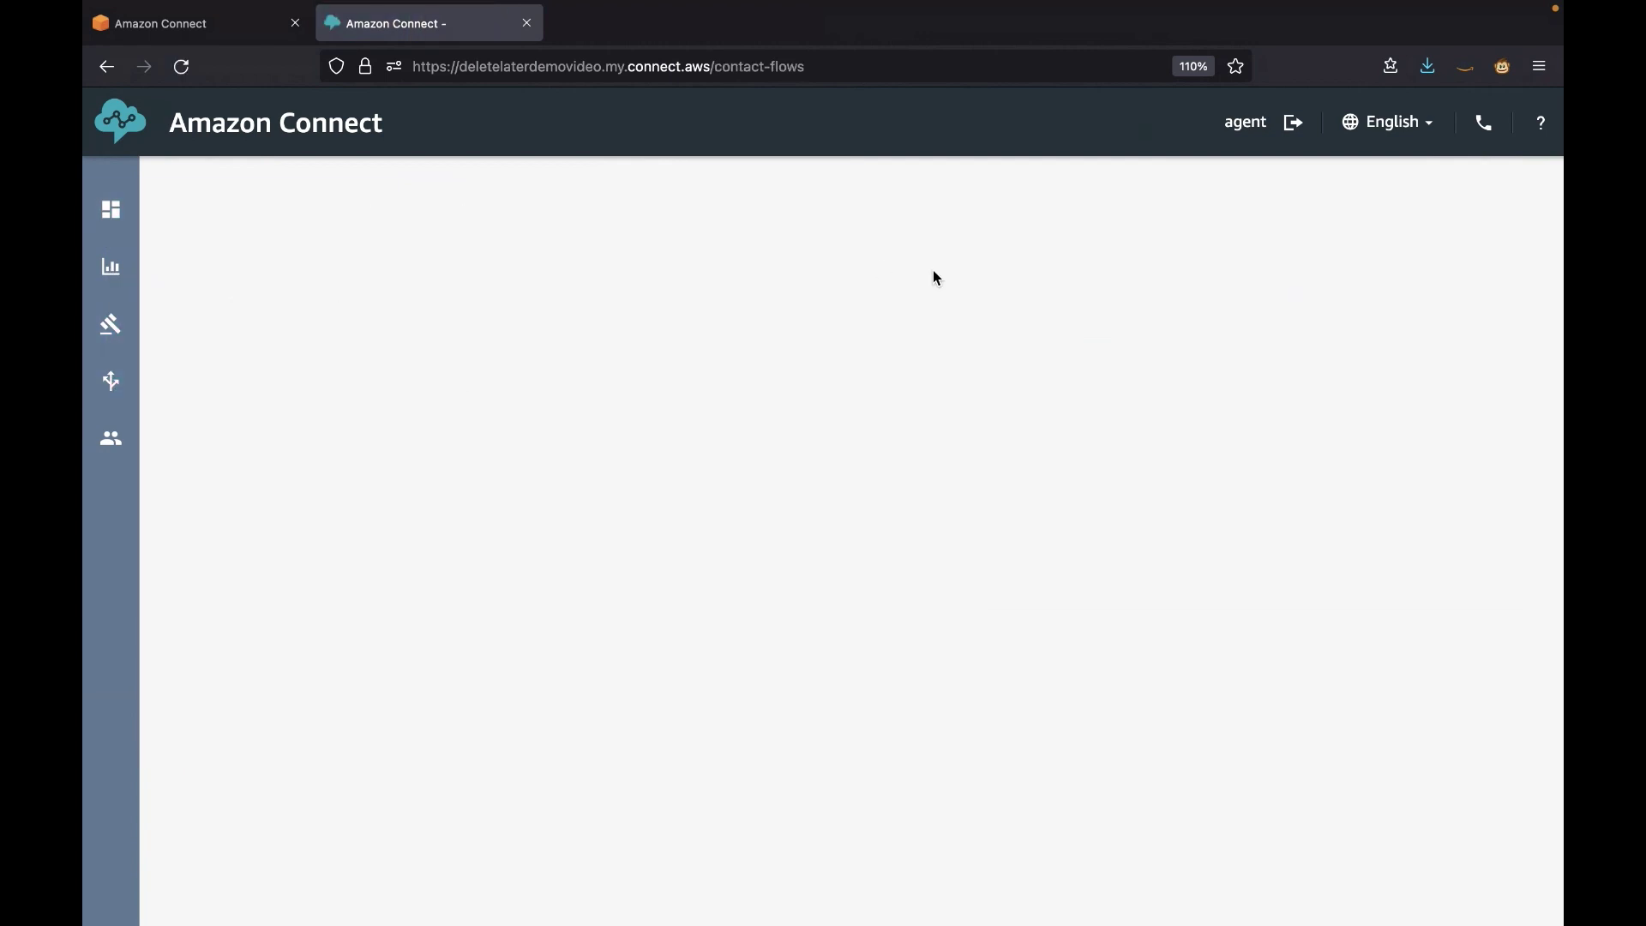
click(1469, 125)
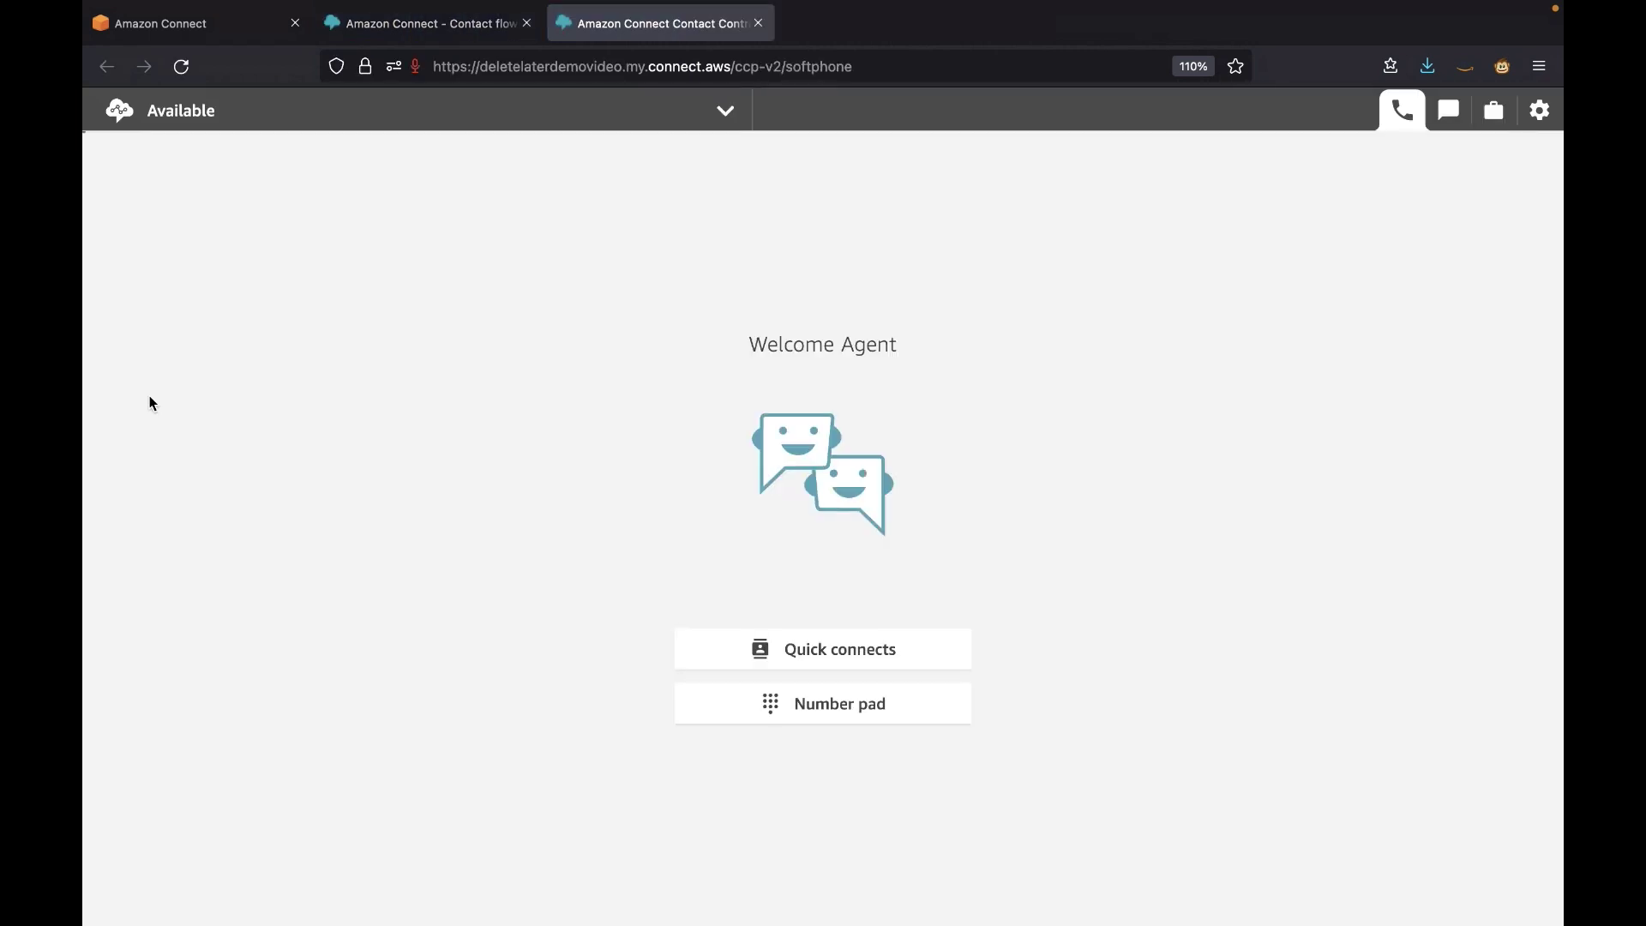